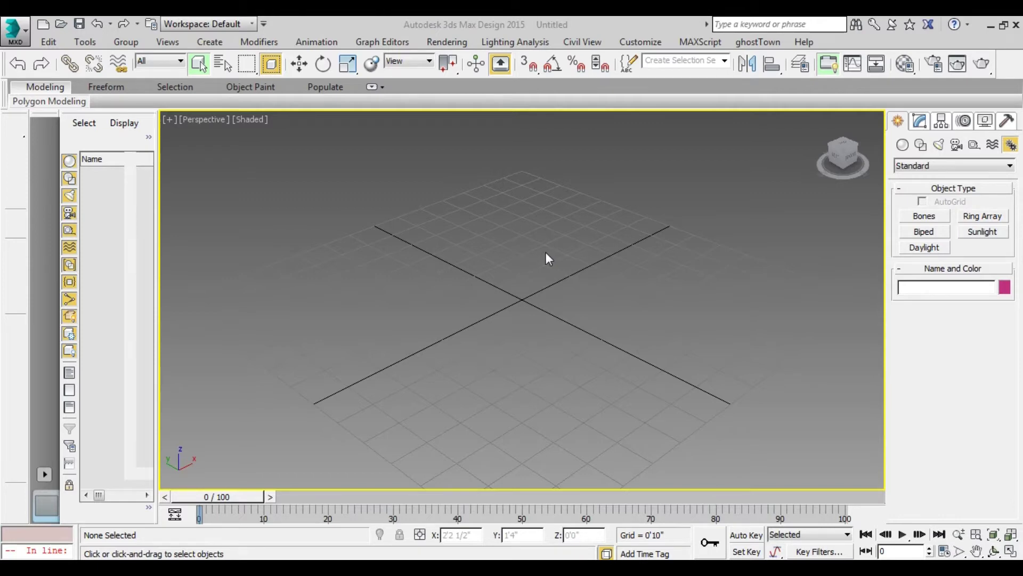
- Create a standing biped Bip001 by dragging upward from its feet in the viewport
click(918, 235)
middle_drag(315, 333, 434, 333)
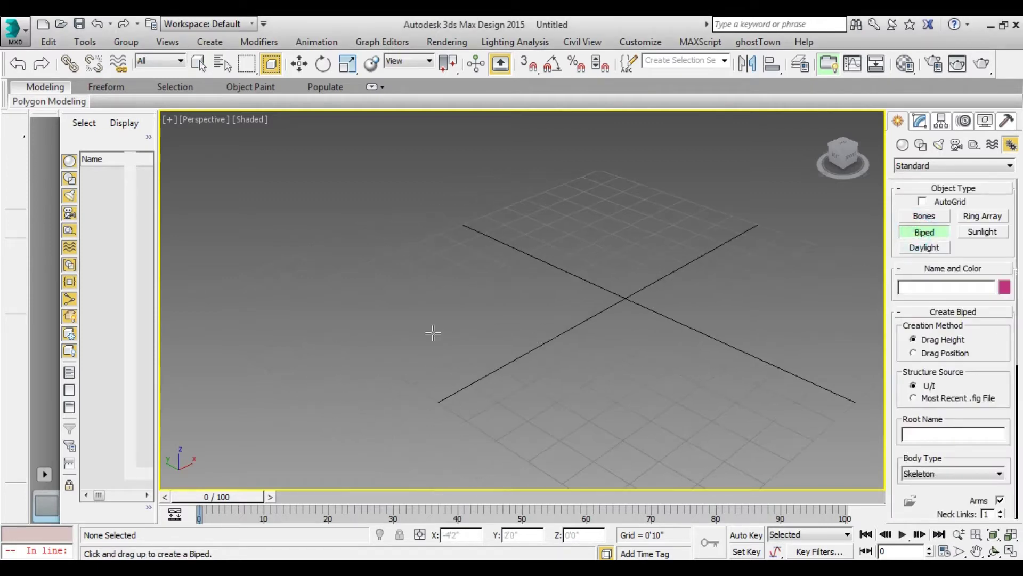
drag(413, 319, 414, 120)
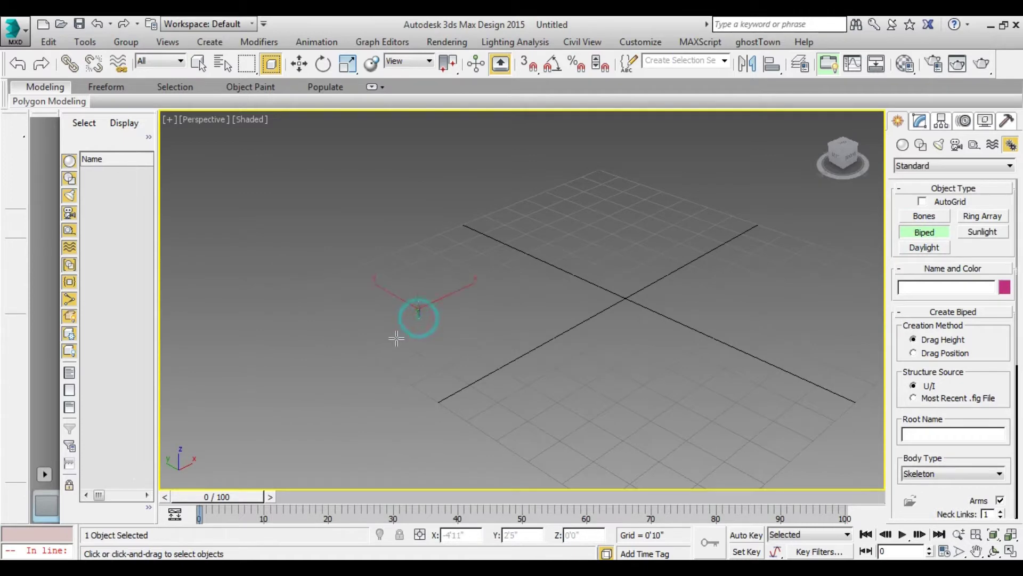
middle_drag(461, 304, 405, 281)
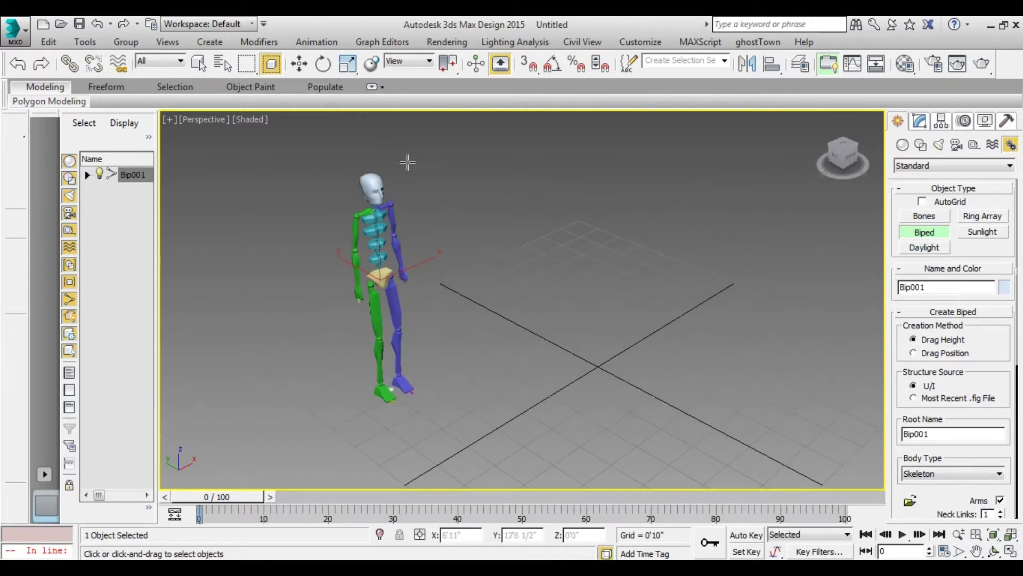
- Select the whole Bip001 hierarchy and Shift-drag a copy of it to the right
click(344, 67)
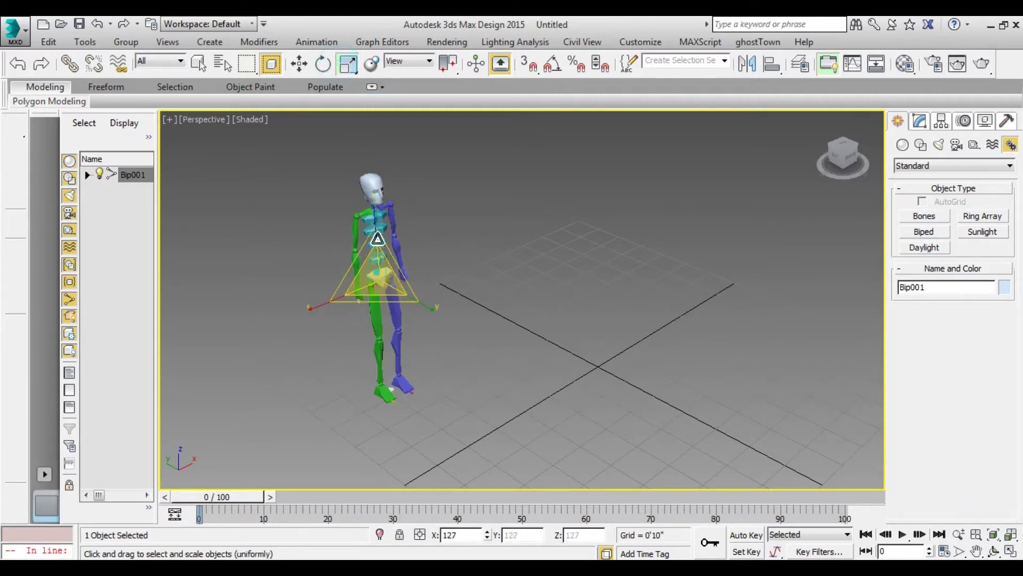
alt+middle_drag(456, 197, 432, 207)
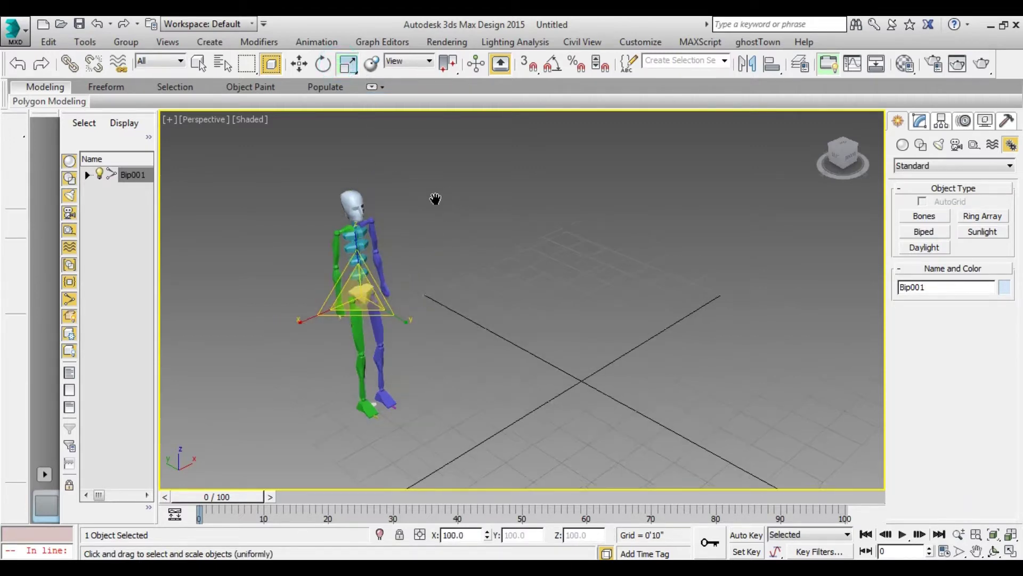
click(300, 65)
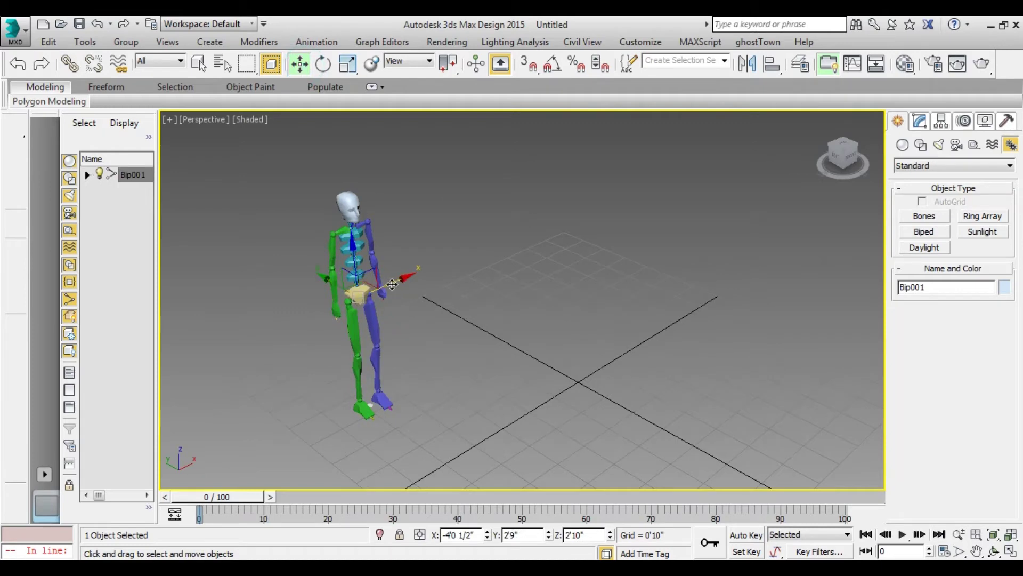
double_click(392, 284)
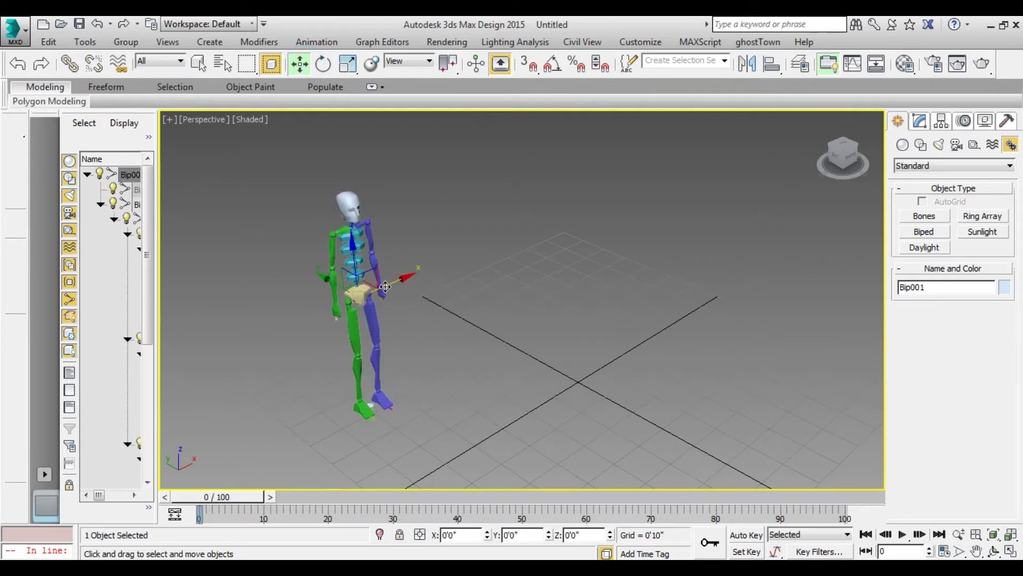
shift+drag(385, 287, 611, 204)
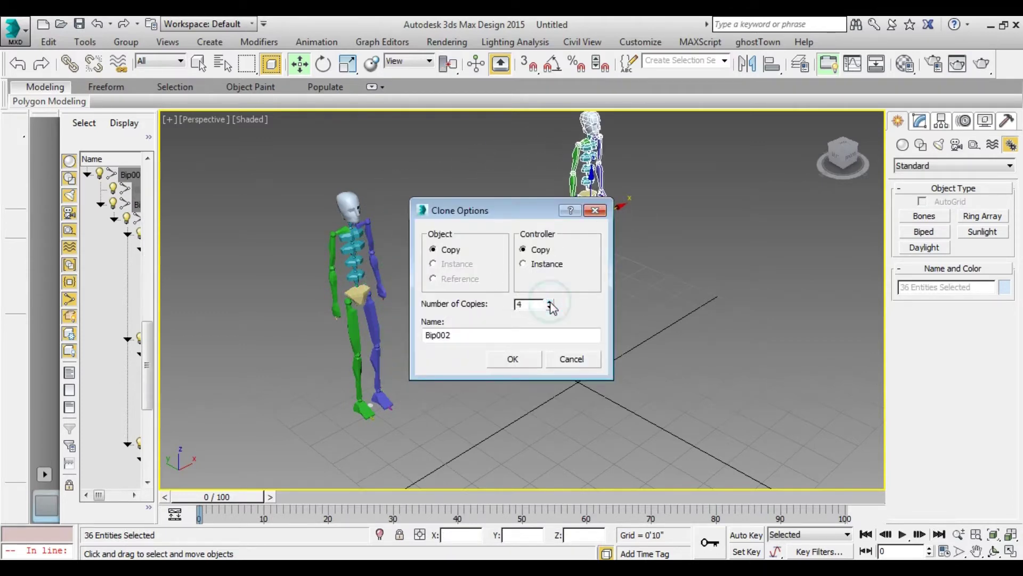
- Confirm 4 copies in Clone Options and zoom the view over the row of bipeds
click(512, 359)
mouse_move(524, 357)
middle_down()
mouse_move(581, 324)
mouse_move(543, 343)
middle_up()
scroll(581, 324, down, 3)
scroll(536, 347, down, 5)
scroll(447, 336, up, 2)
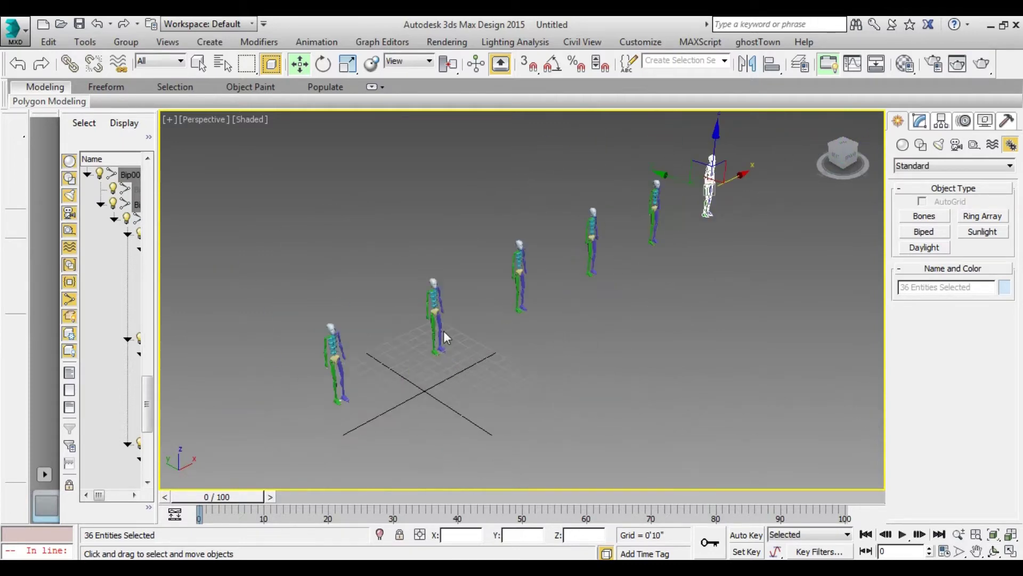
scroll(488, 256, up, 2)
scroll(400, 299, up, 2)
scroll(405, 298, up, 3)
scroll(436, 296, up, 2)
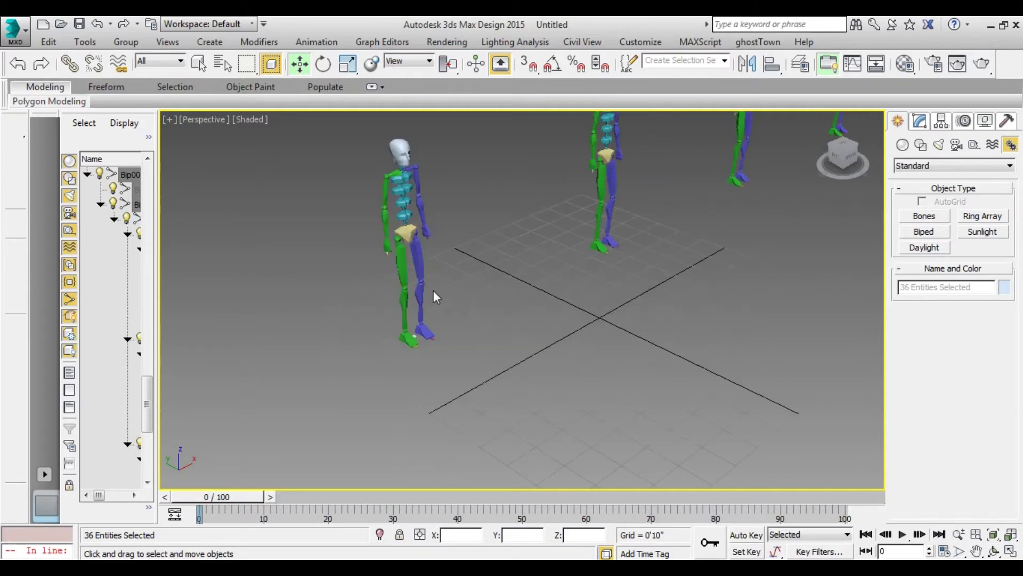
- Select Bip001's pelvis to show its biped motion settings
middle_drag(436, 297, 415, 321)
click(386, 260)
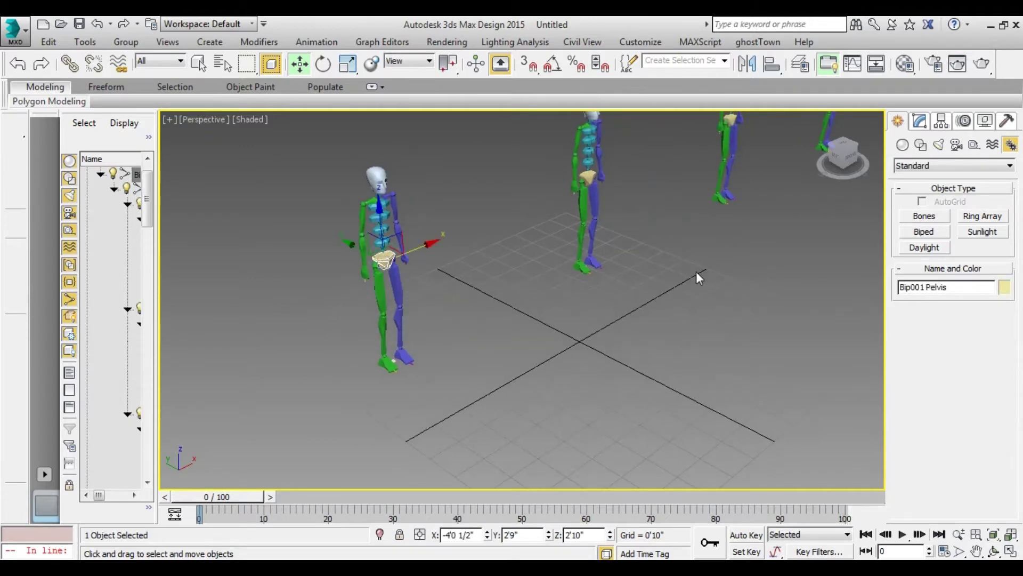
middle_drag(699, 277, 663, 313)
- In Footstep Mode, create about 24 walk footsteps for Bip001 with Create Multiple Footsteps
click(964, 122)
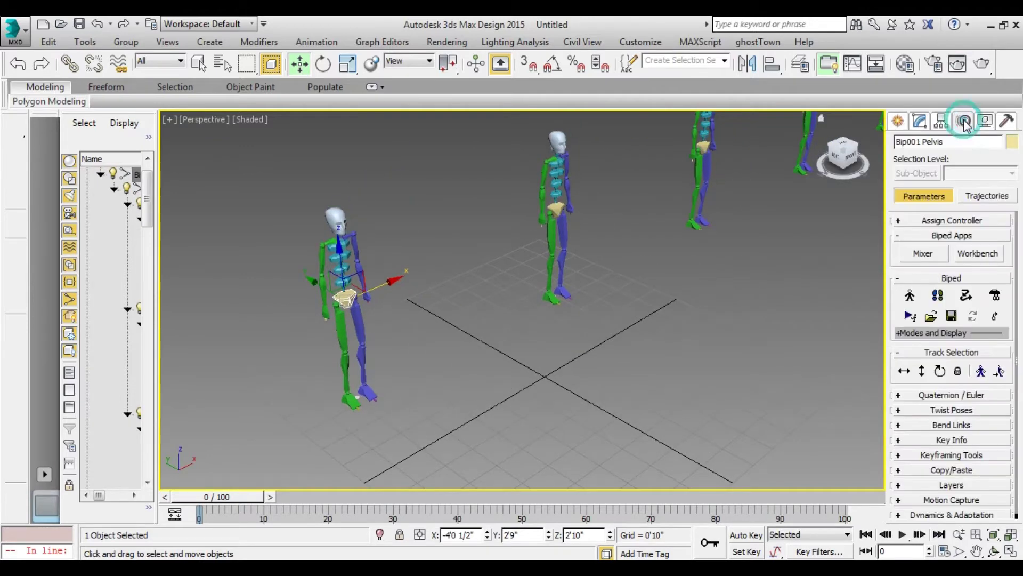
click(938, 297)
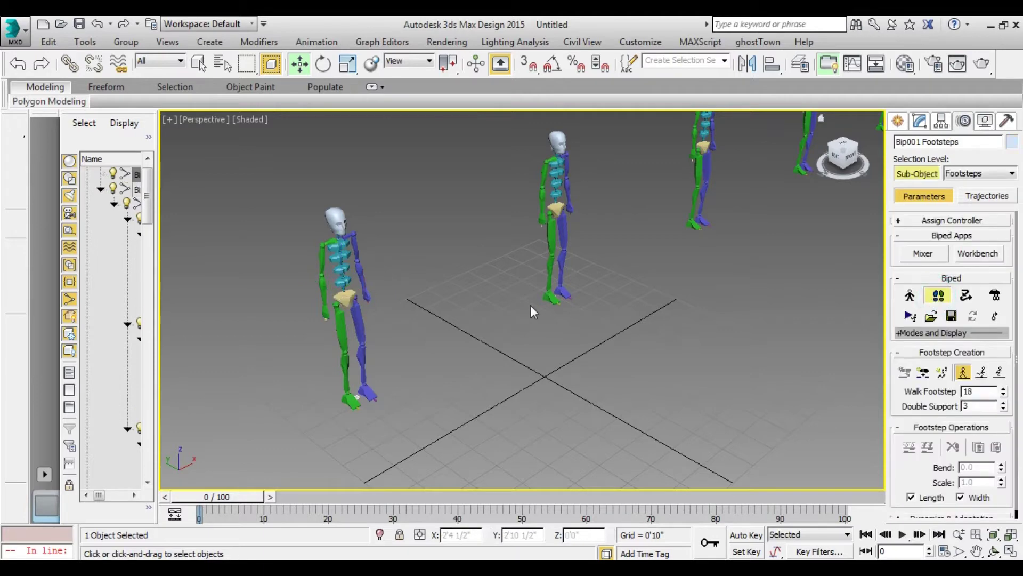
click(942, 373)
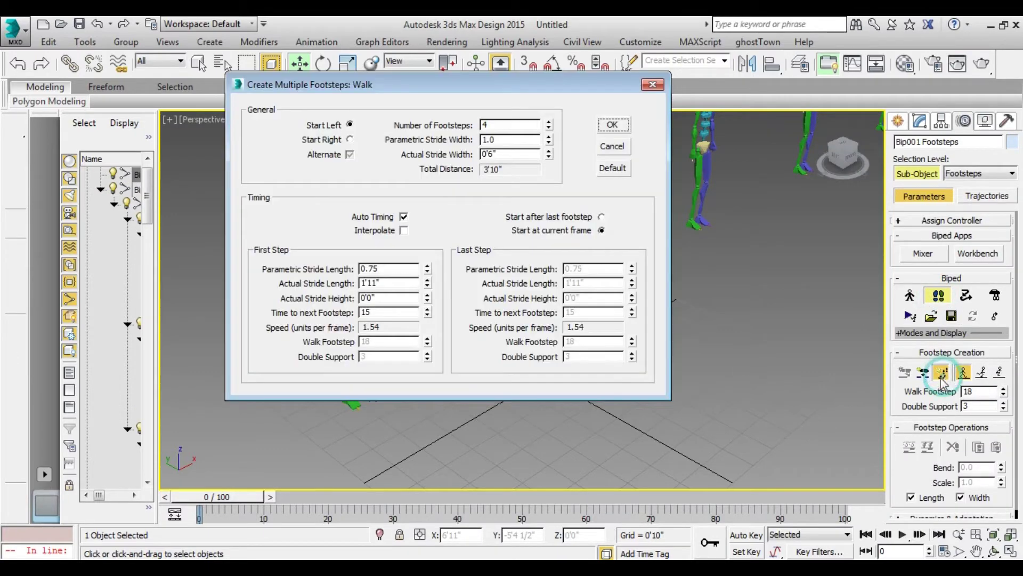
double_click(549, 123)
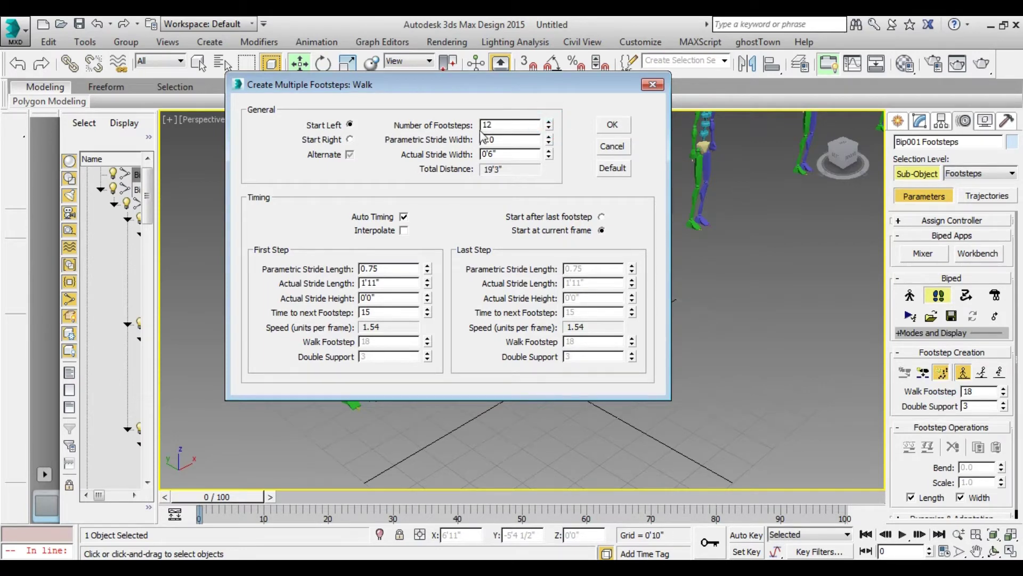
triple_click(549, 123)
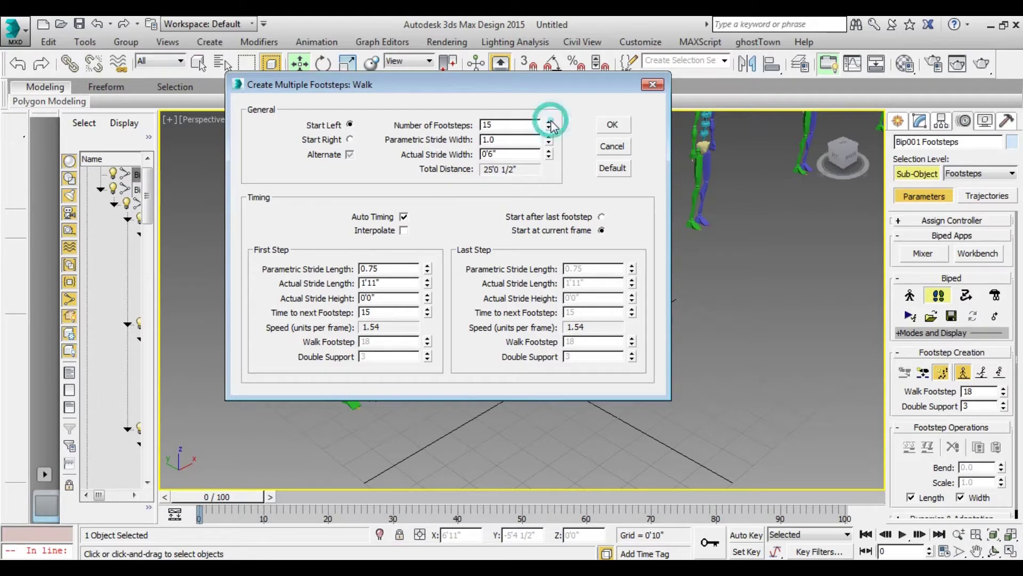
click(549, 123)
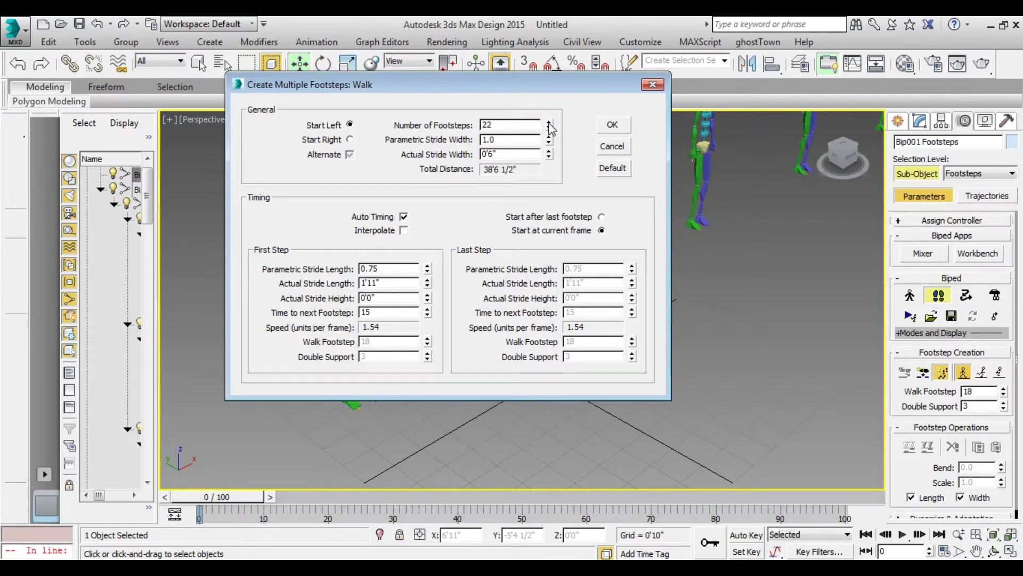
double_click(549, 125)
click(611, 124)
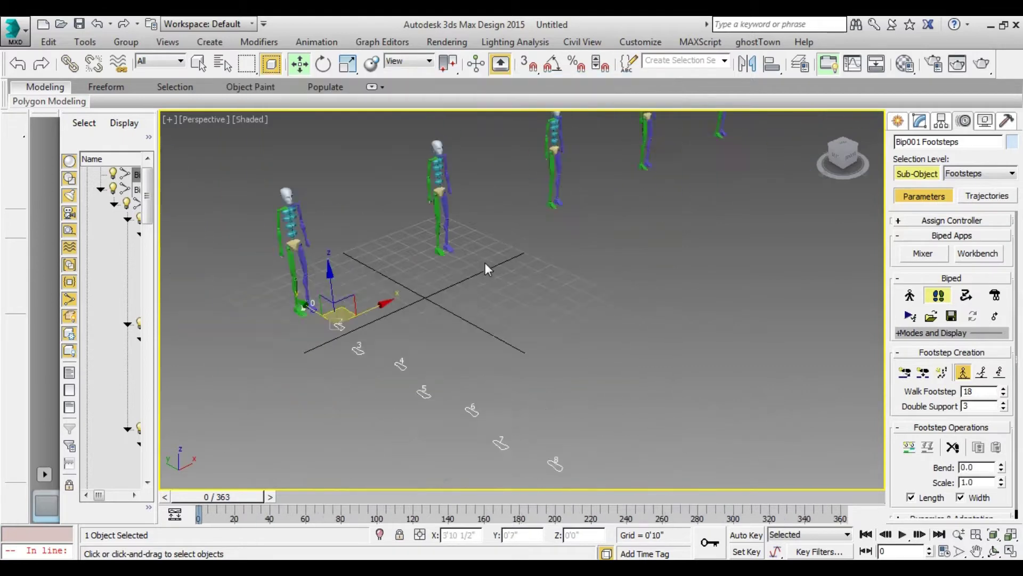
scroll(485, 262, down, 5)
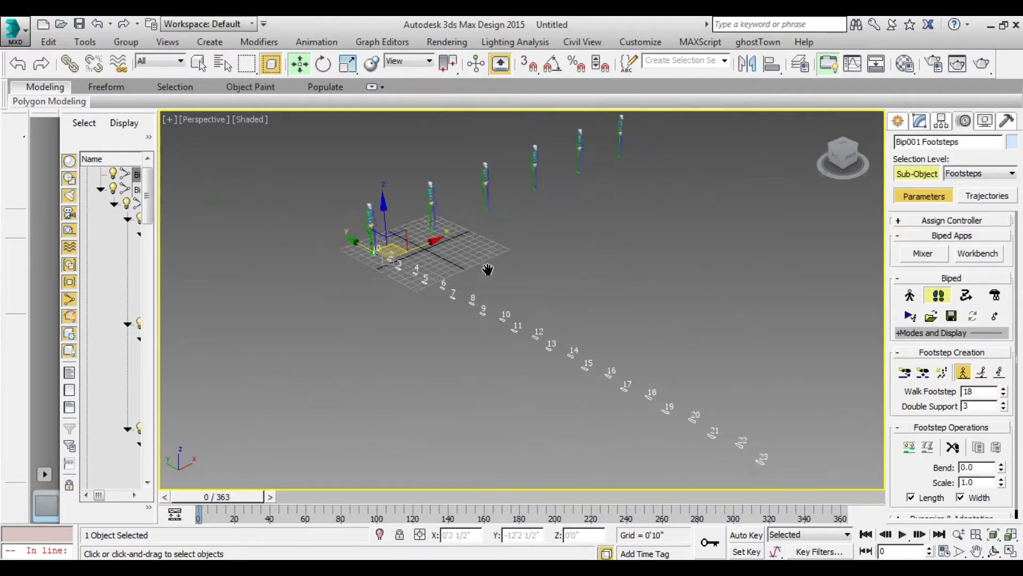
- Create keys for Bip001's inactive footsteps and start playback
click(909, 450)
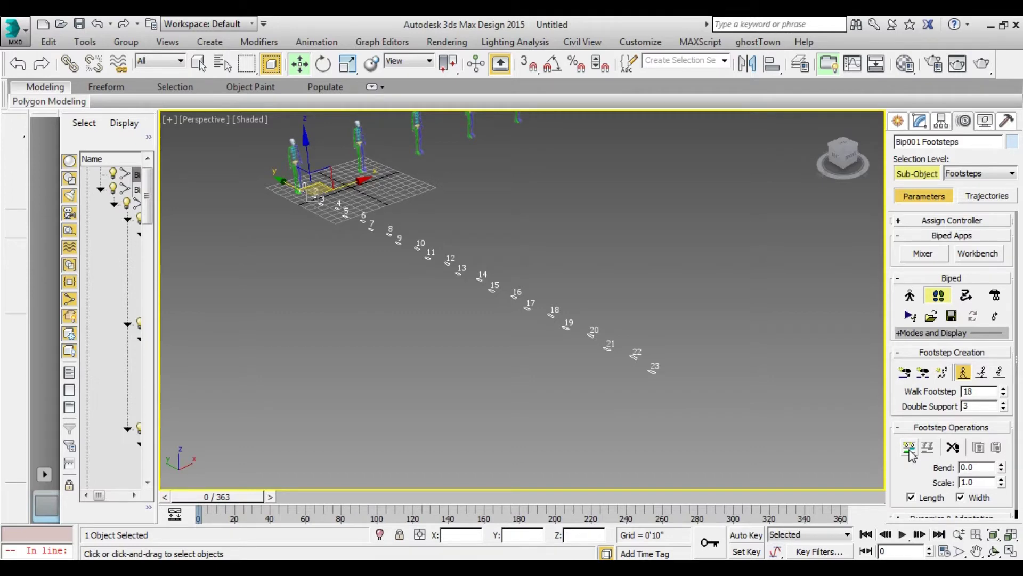
click(910, 452)
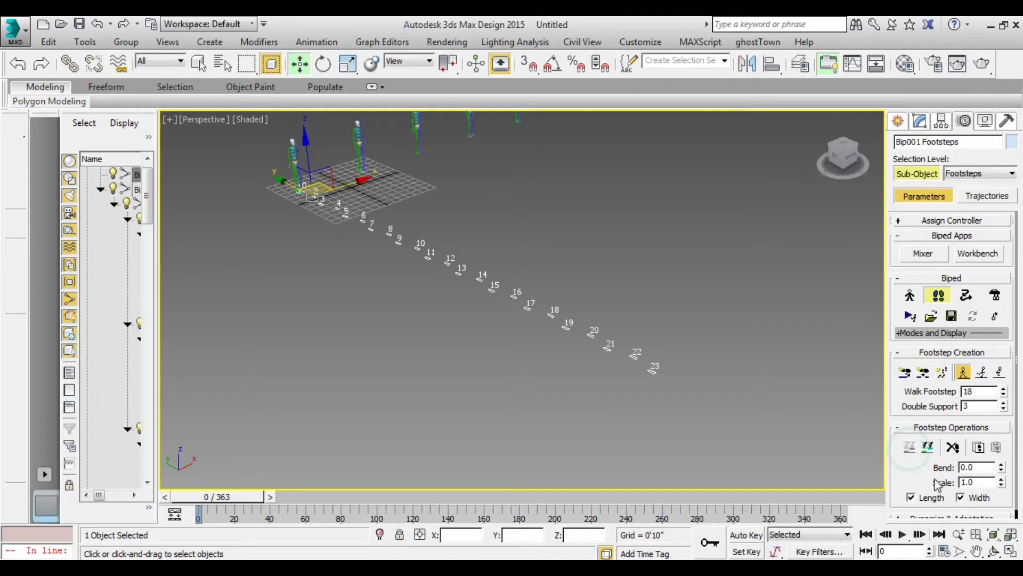
click(903, 534)
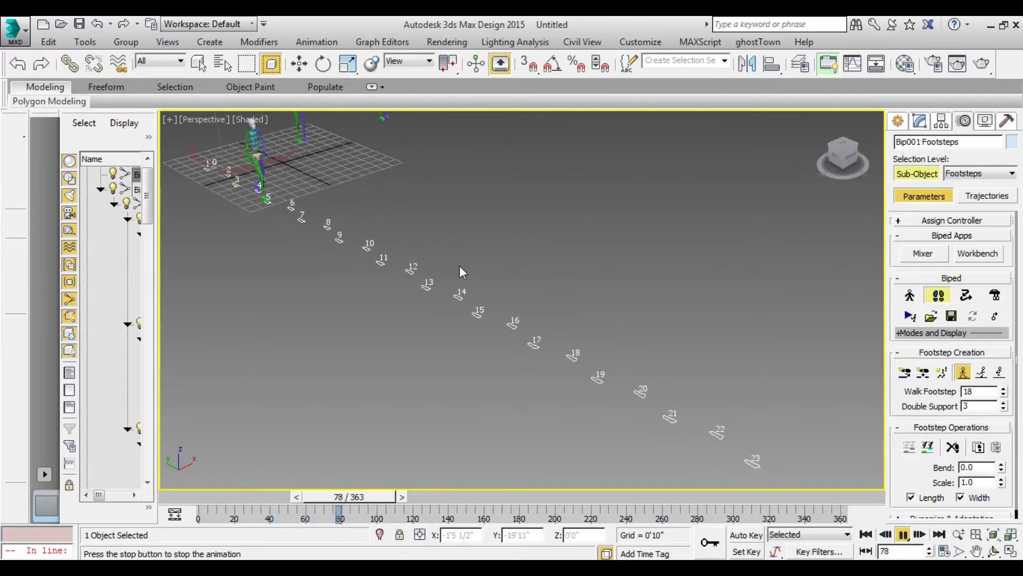
- Watch the walk preview, then stop playback back at frame 0
scroll(464, 269, down, 5)
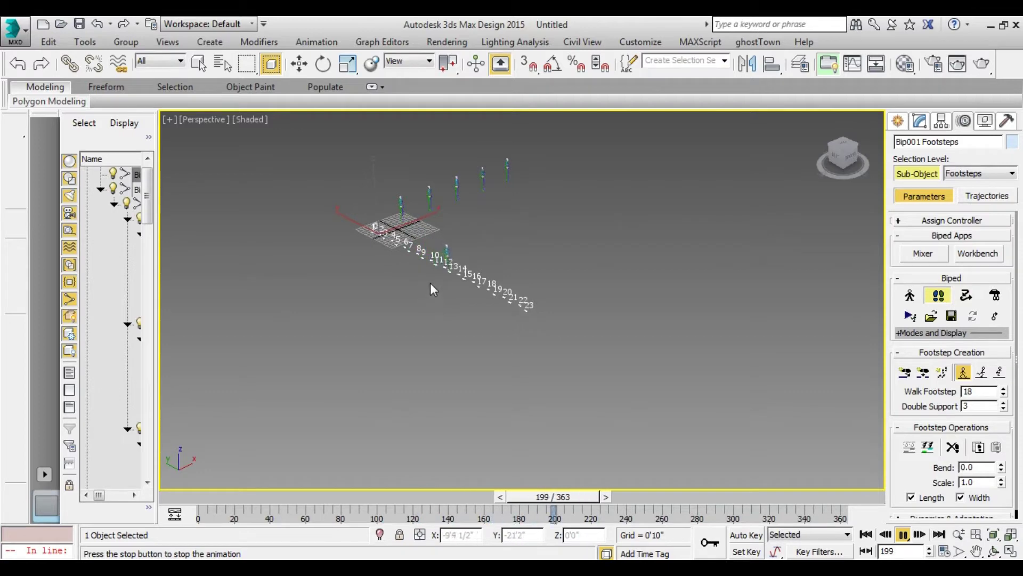
scroll(463, 293, up, 5)
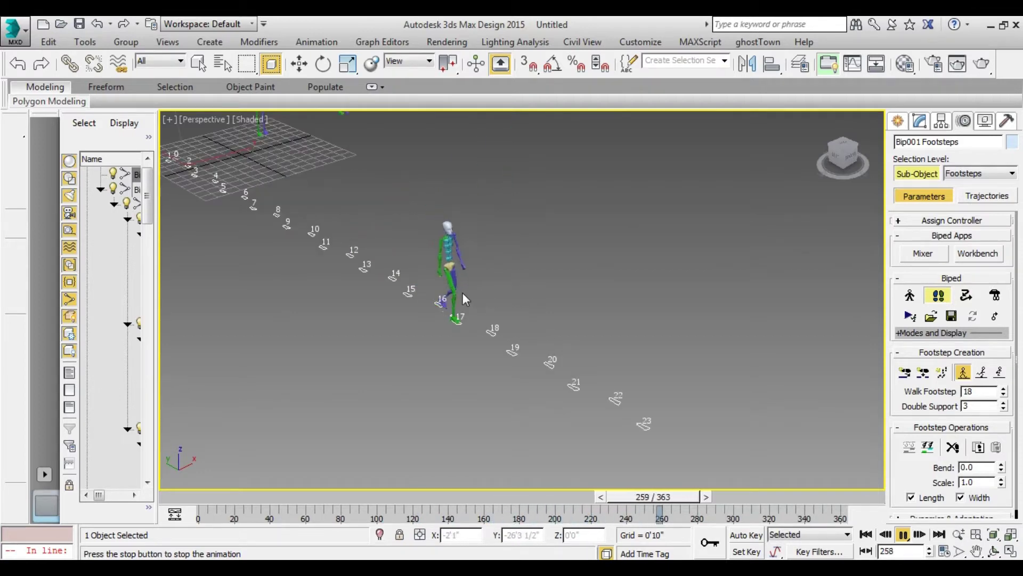
scroll(479, 298, down, 2)
scroll(679, 334, up, 2)
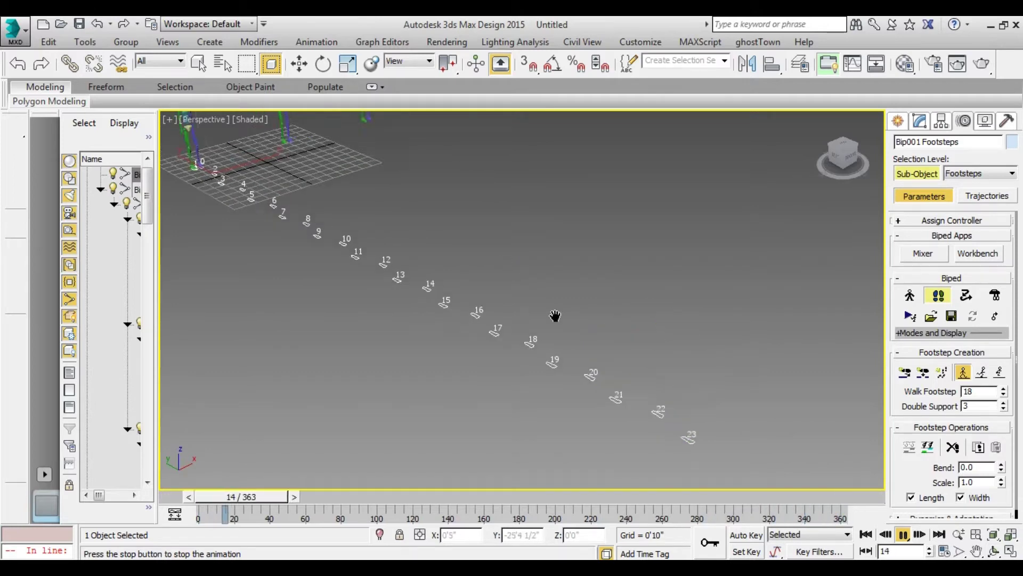
scroll(372, 231, up, 3)
scroll(443, 282, up, 5)
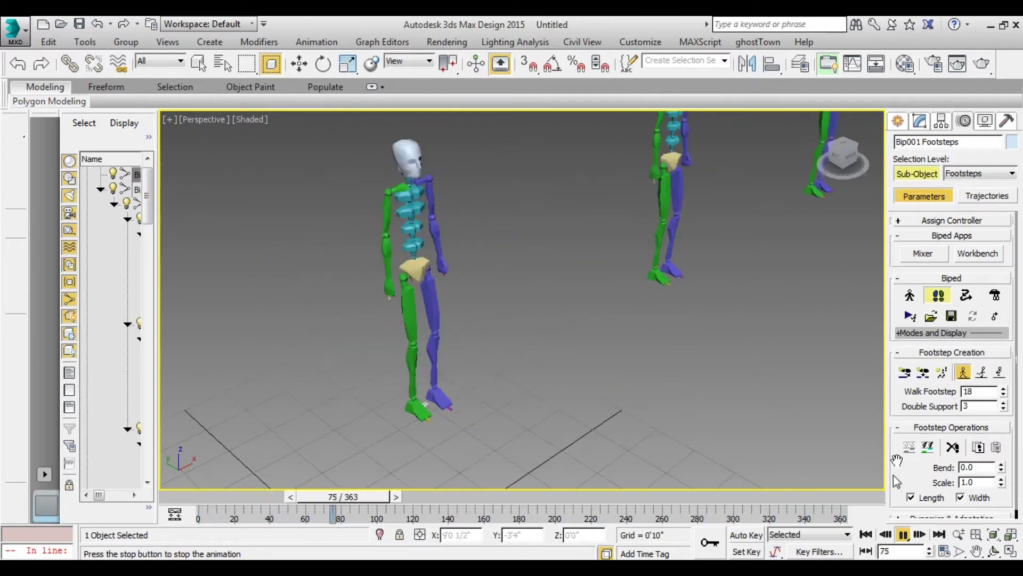
click(866, 534)
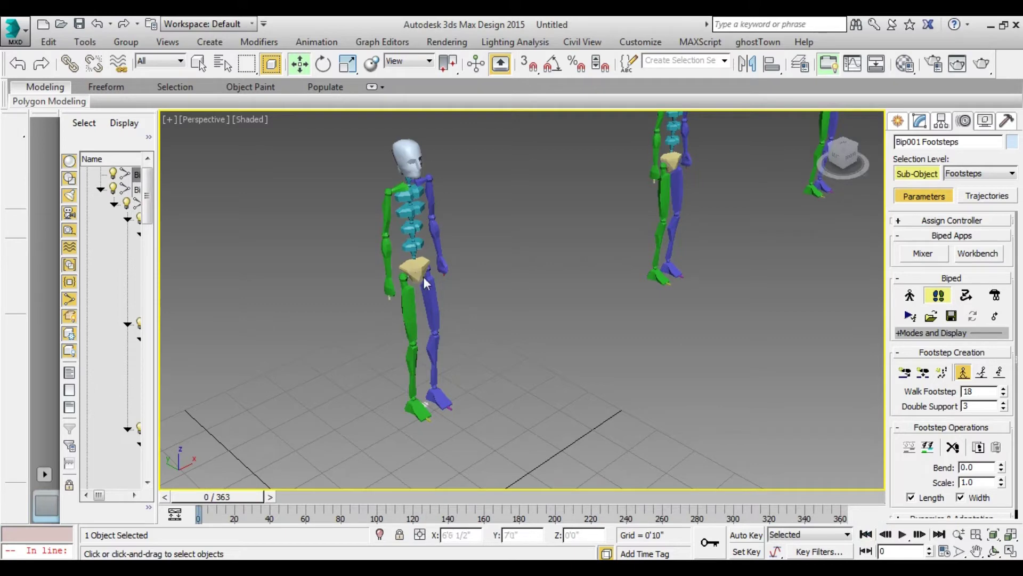
- Leave Bip001's footstep mode and select the second biped's pelvis
click(936, 297)
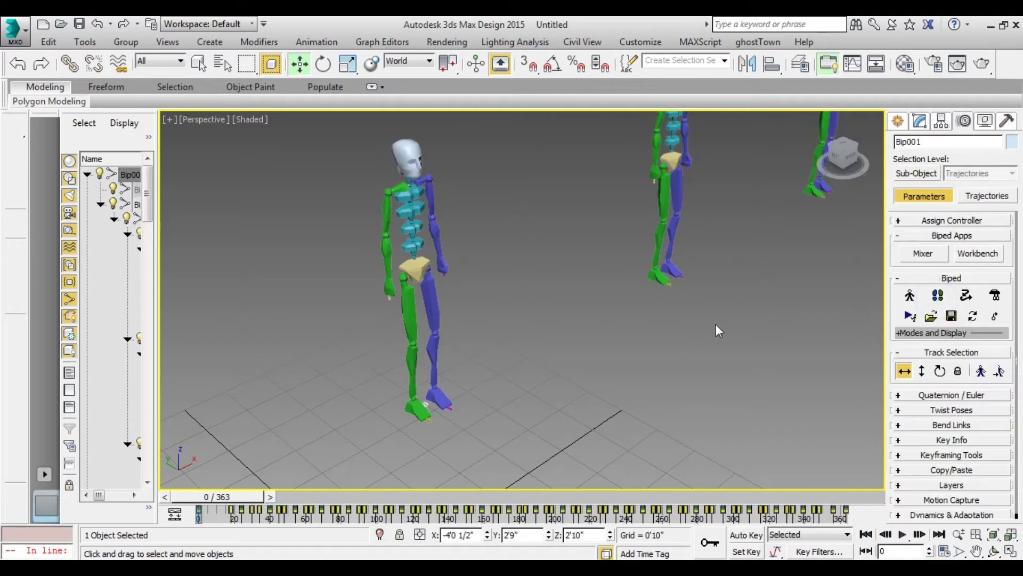
click(462, 282)
click(415, 264)
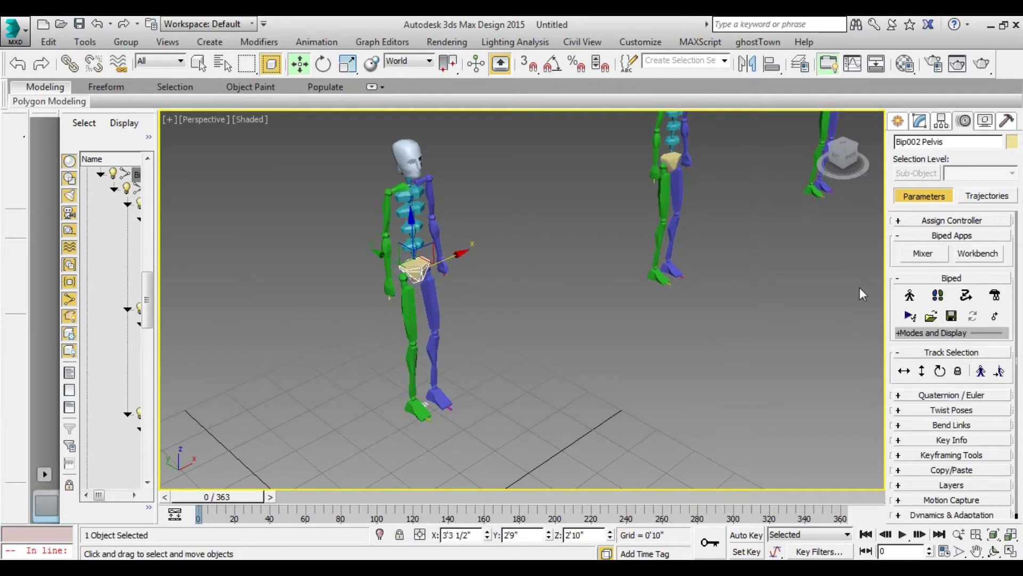
click(940, 296)
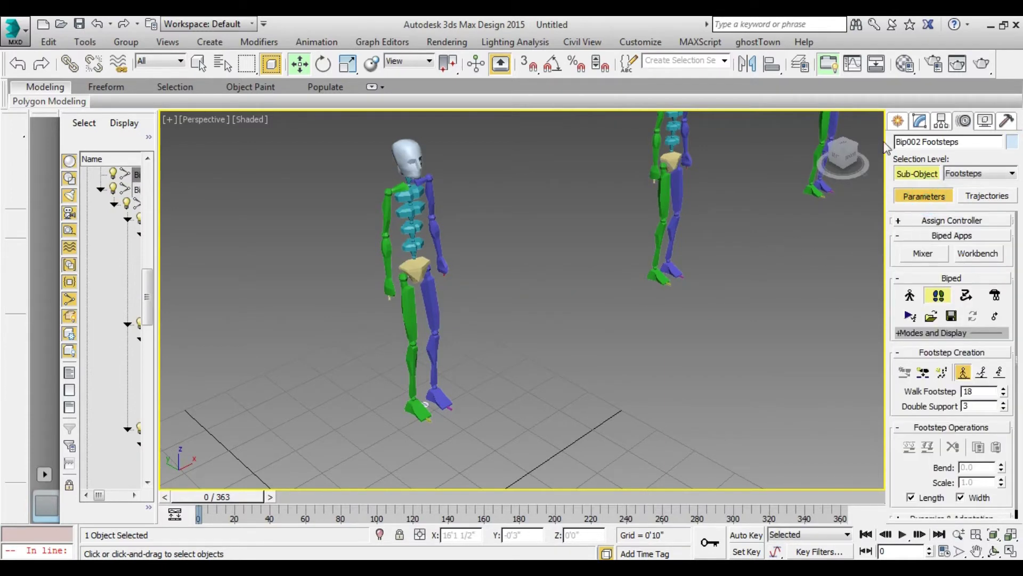
click(899, 121)
click(417, 272)
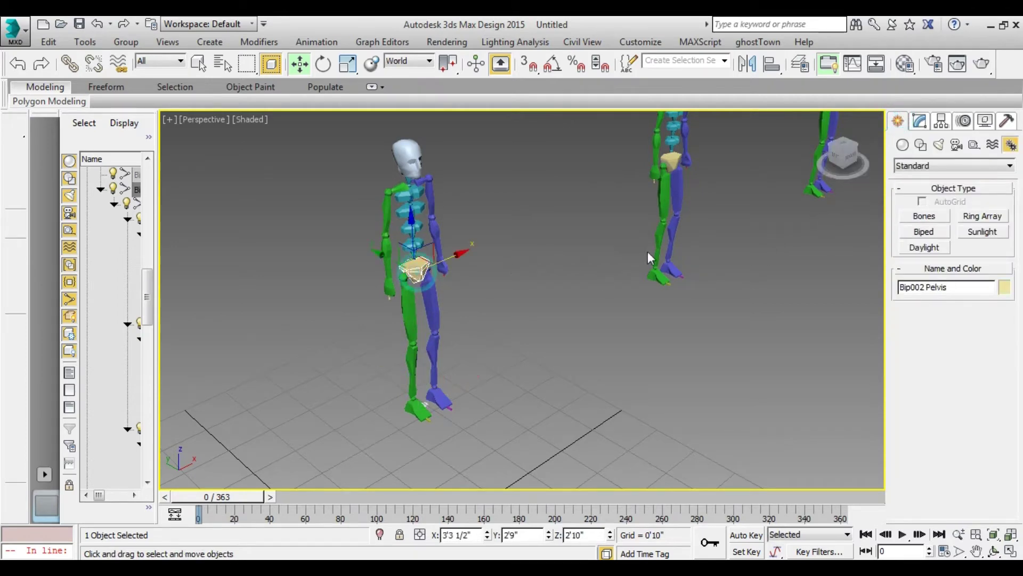
- Put Bip002 in Footstep Mode and create 24 Run footsteps with Create Multiple Footsteps
click(963, 122)
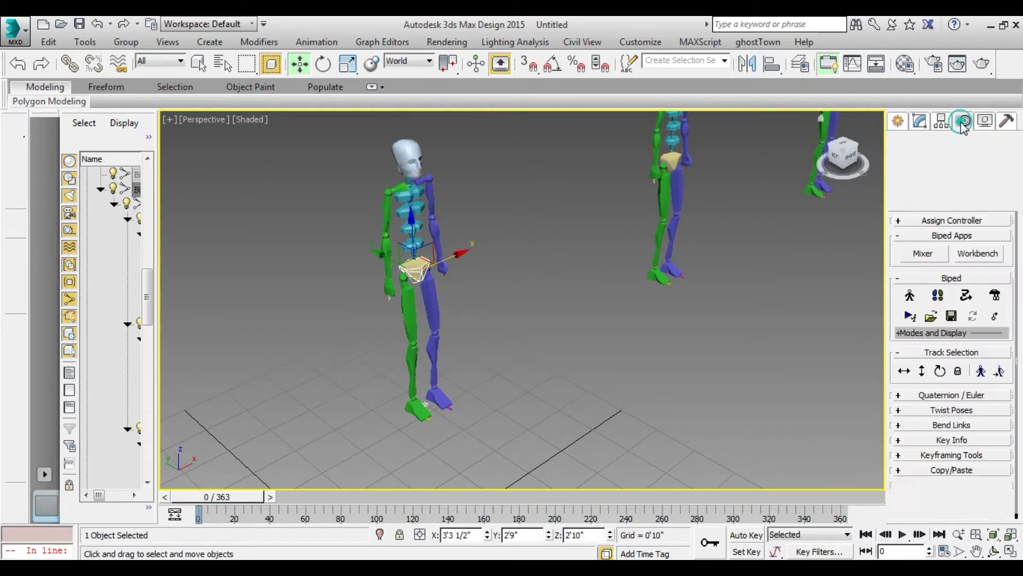
click(938, 296)
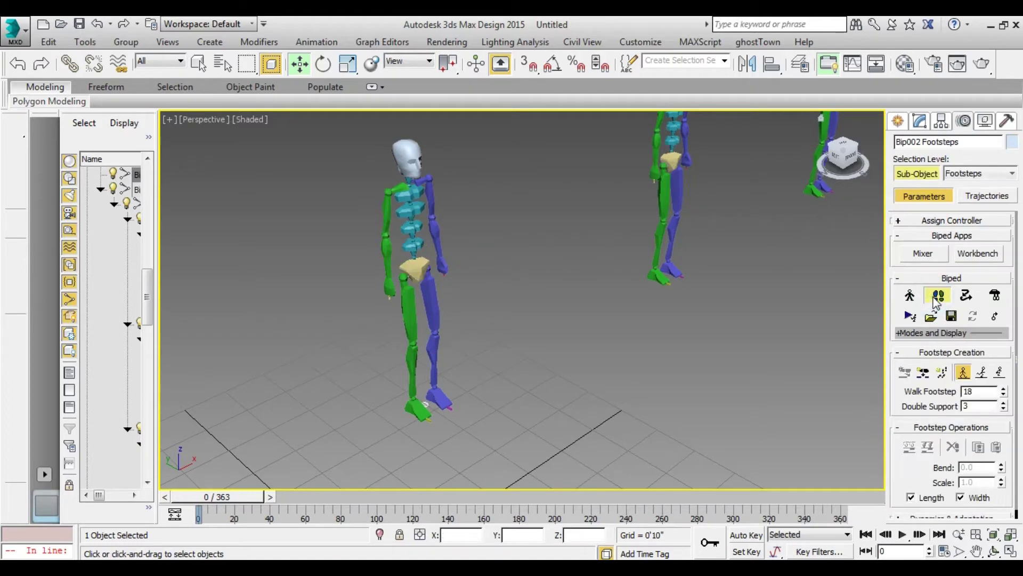
click(982, 374)
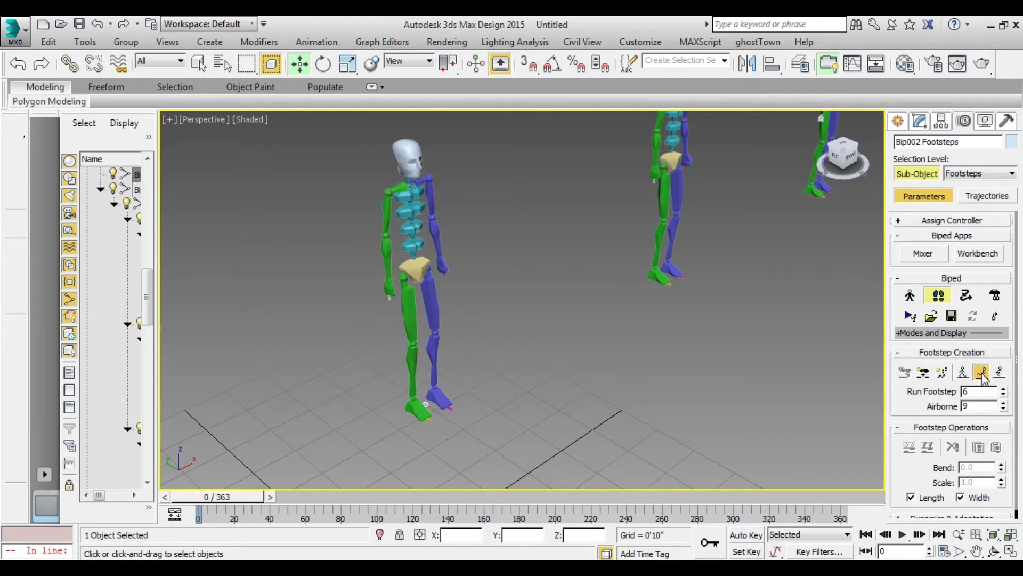
click(943, 373)
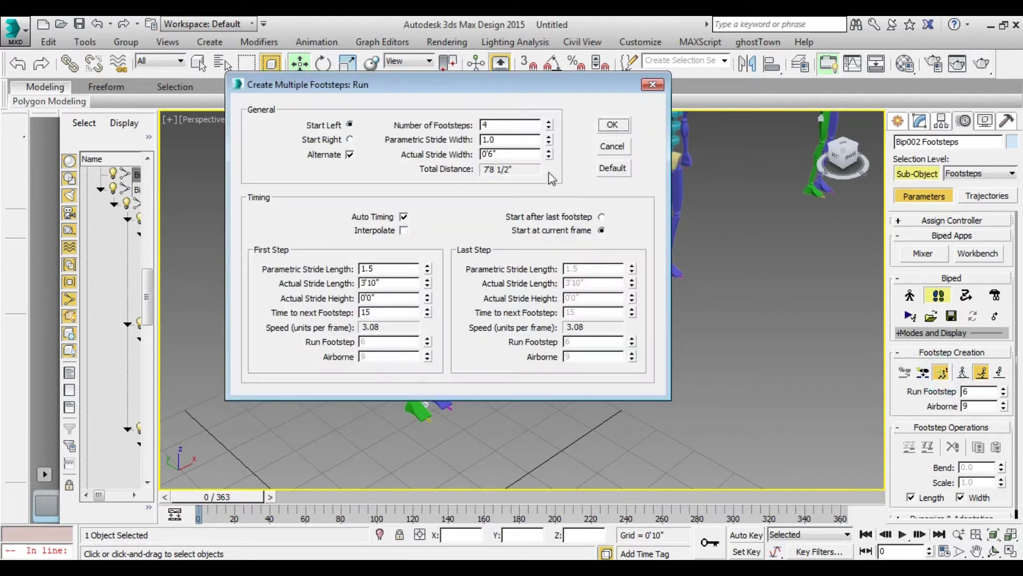
click(549, 123)
click(612, 124)
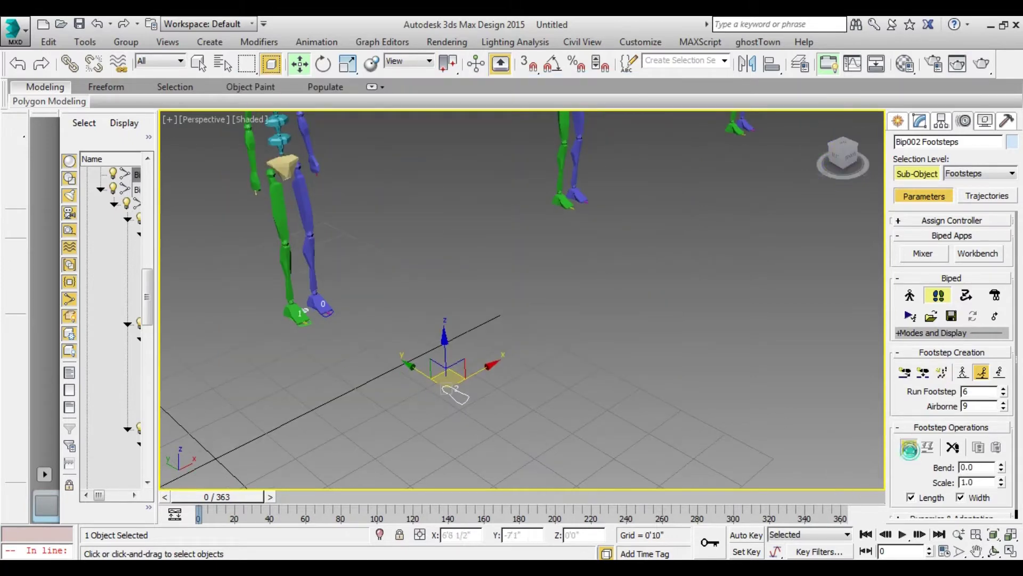
- Play the run preview, panning to follow Bip002, then stop at the first frame
click(902, 534)
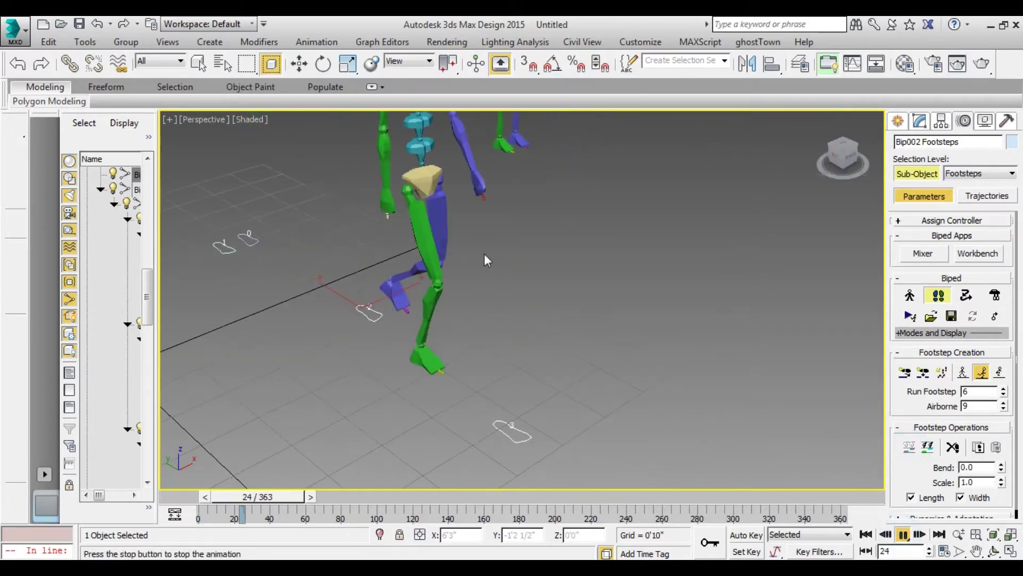
scroll(484, 253, down, 10)
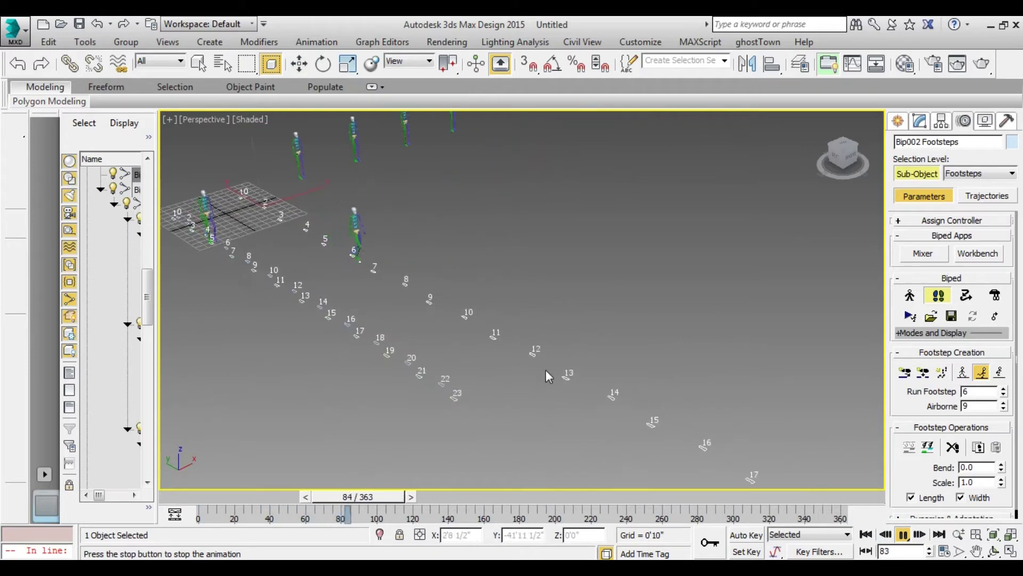
middle_drag(546, 369, 507, 302)
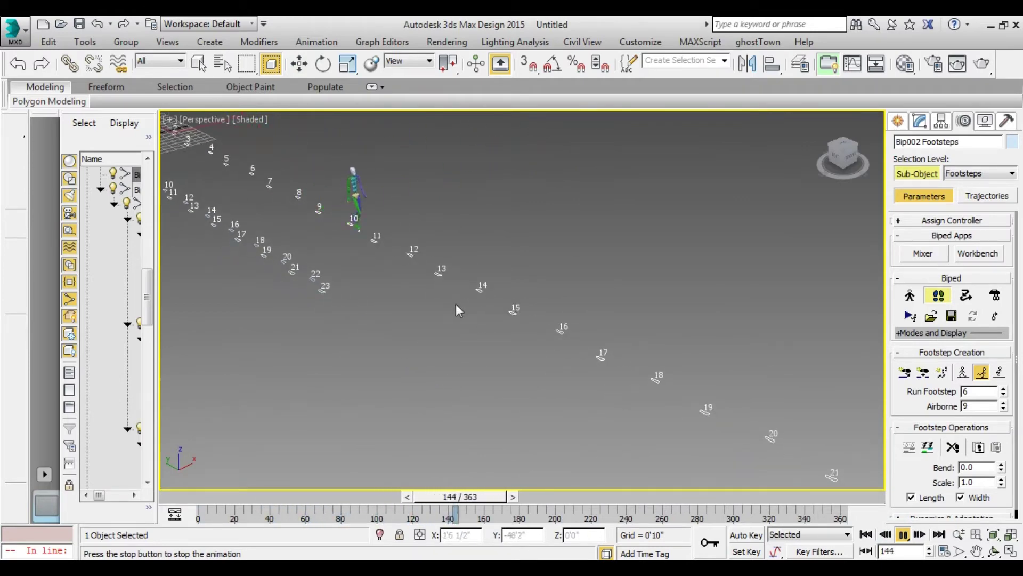
middle_drag(593, 324, 561, 298)
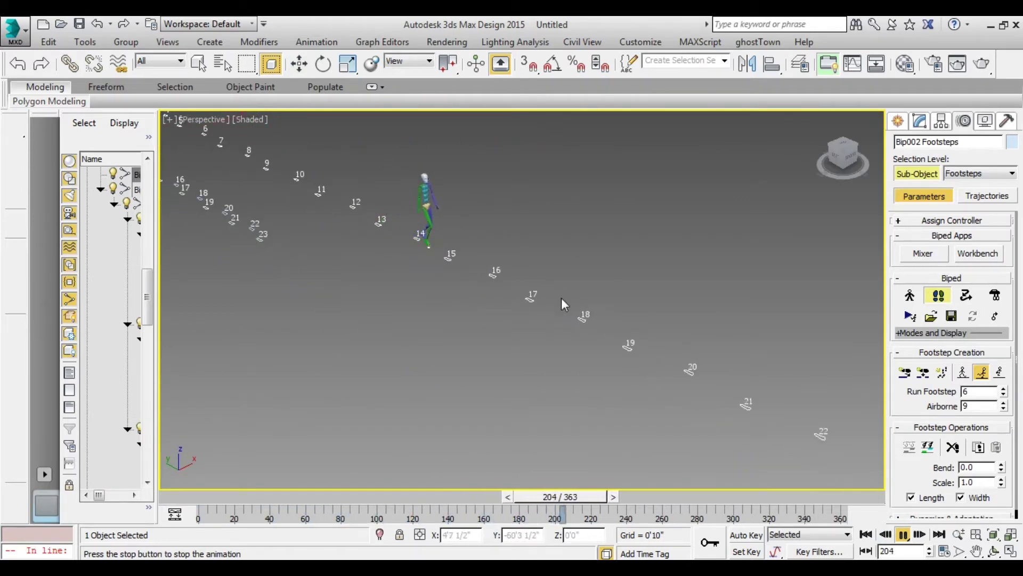
scroll(619, 331, down, 5)
scroll(628, 337, up, 5)
middle_drag(630, 336, 618, 327)
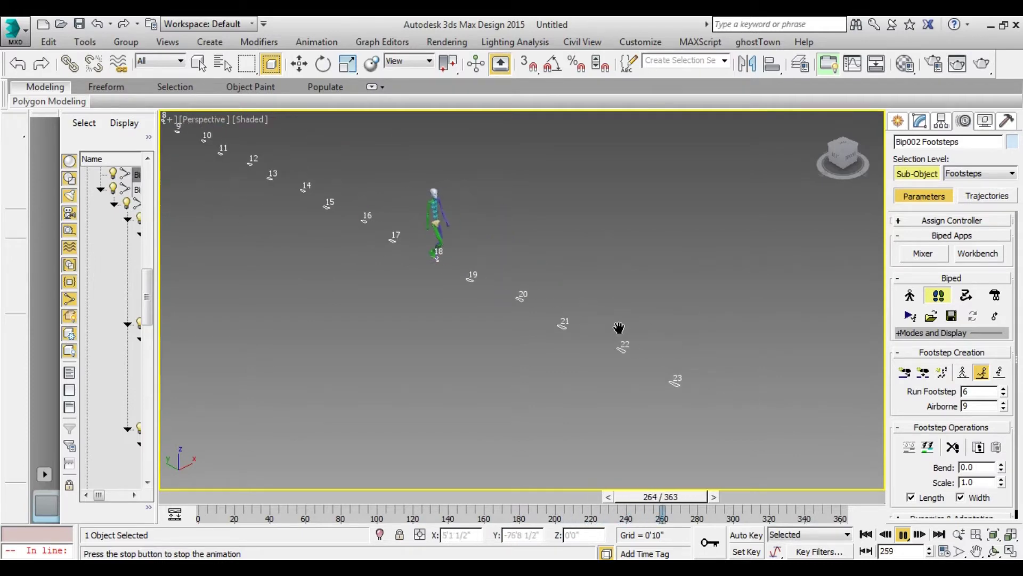
click(866, 535)
- Switch to Select and Move and select the third biped's pelvis
scroll(477, 310, down, 3)
key(w)
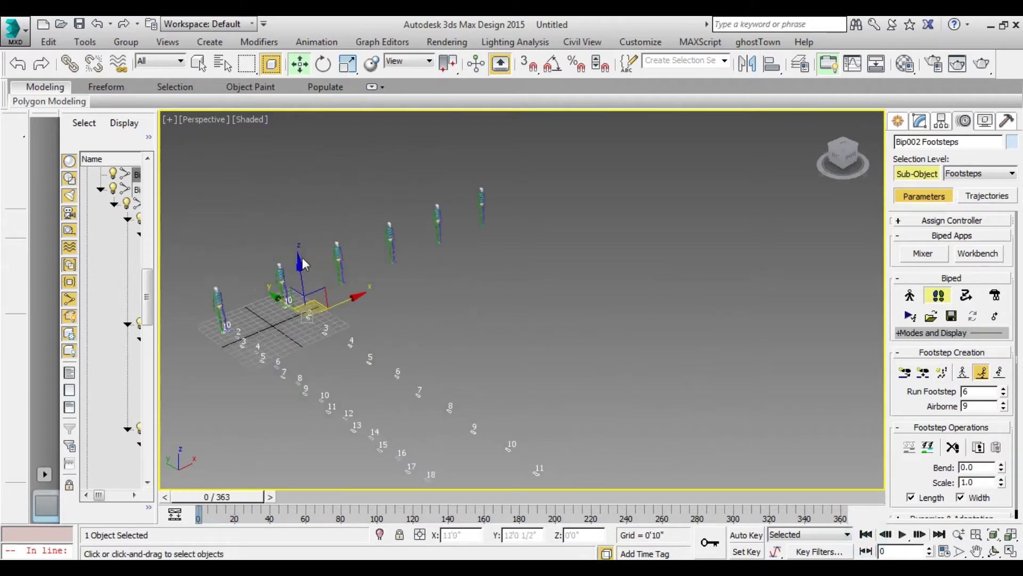
scroll(302, 262, up, 5)
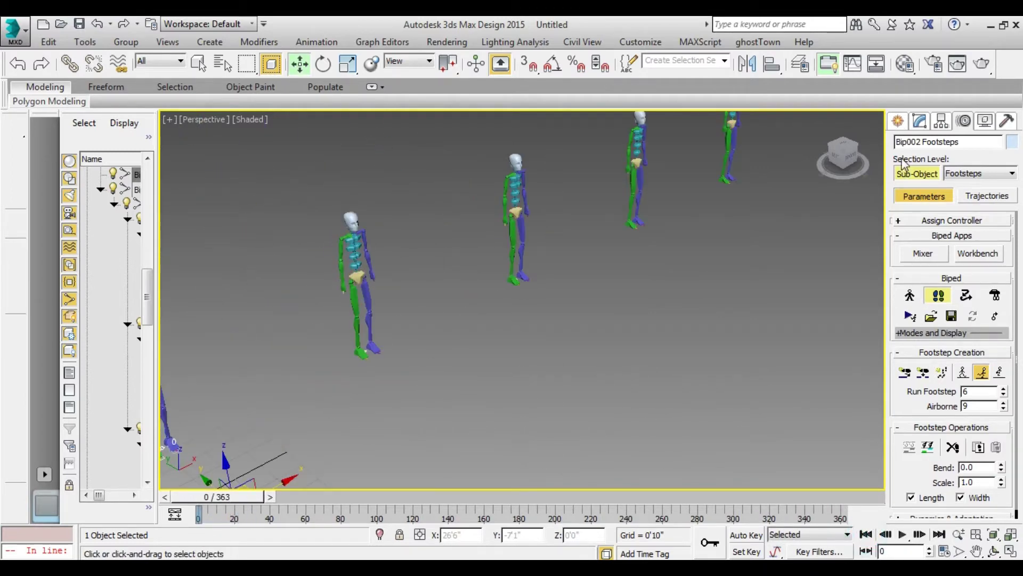
click(899, 122)
click(734, 271)
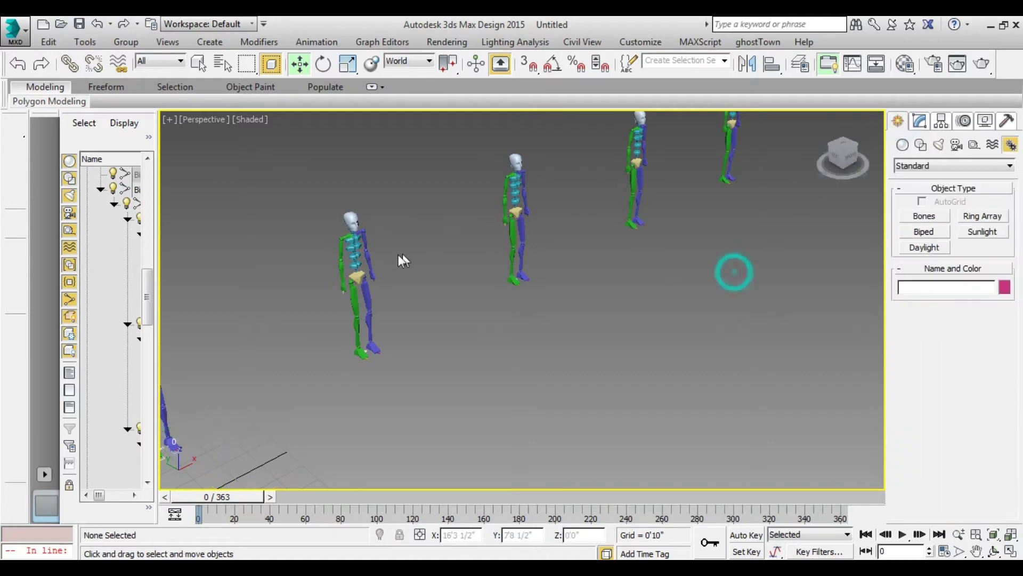
click(364, 276)
middle_drag(364, 276, 669, 296)
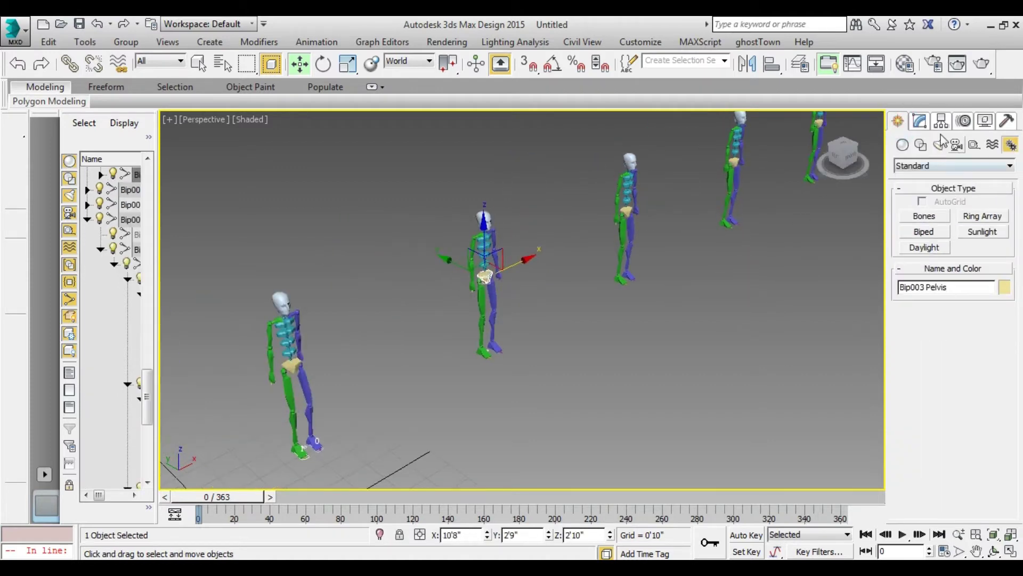
- Put Bip003 in Footstep Mode with Jump chosen and create 24 footsteps
click(921, 122)
click(899, 122)
click(965, 122)
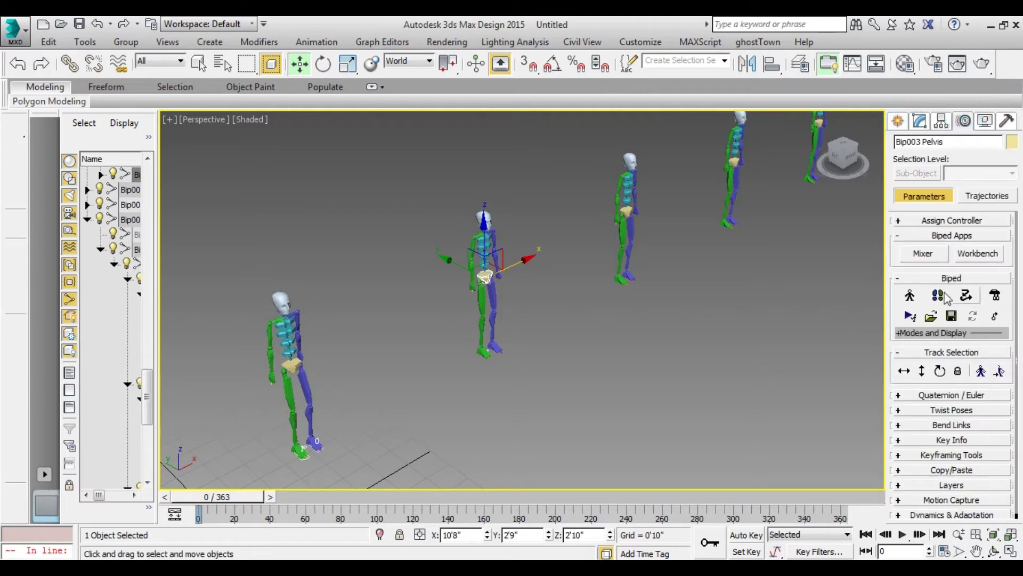
click(937, 299)
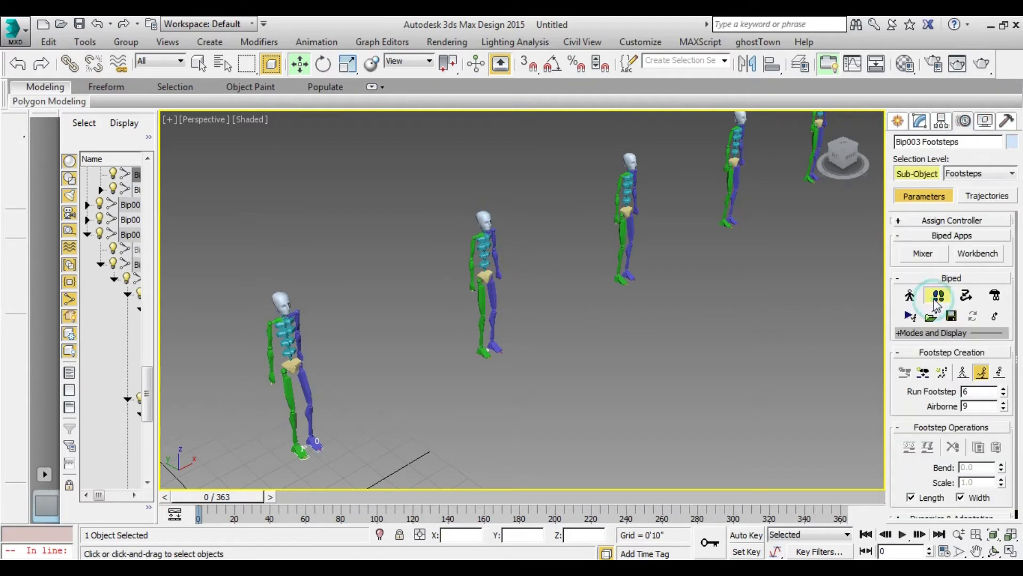
click(1000, 373)
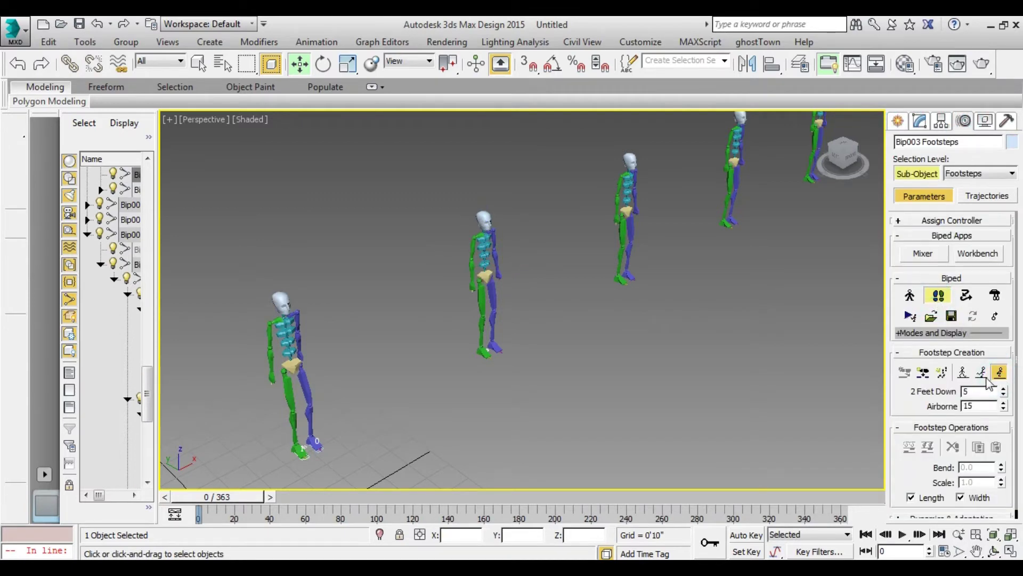
click(941, 375)
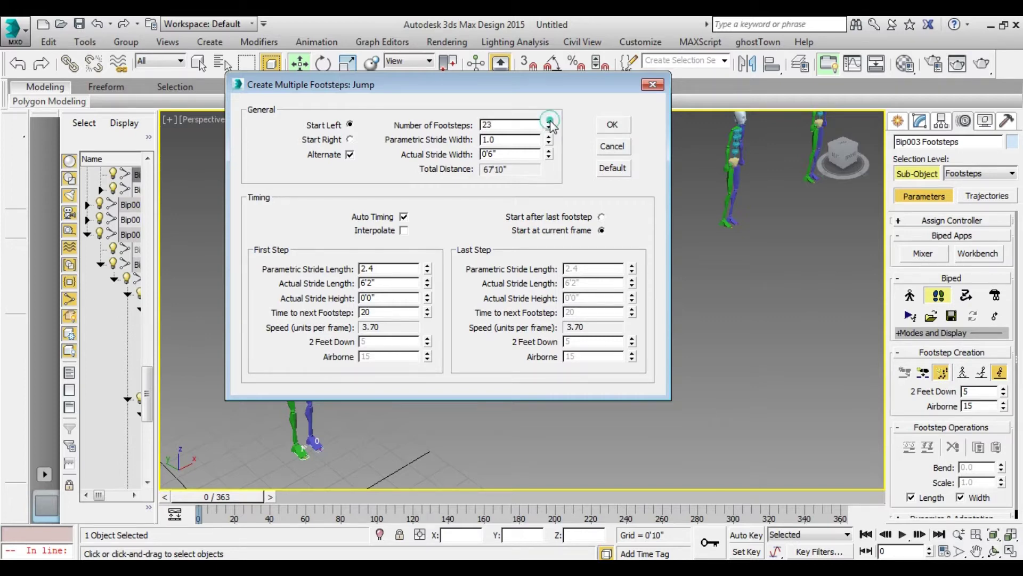
click(549, 122)
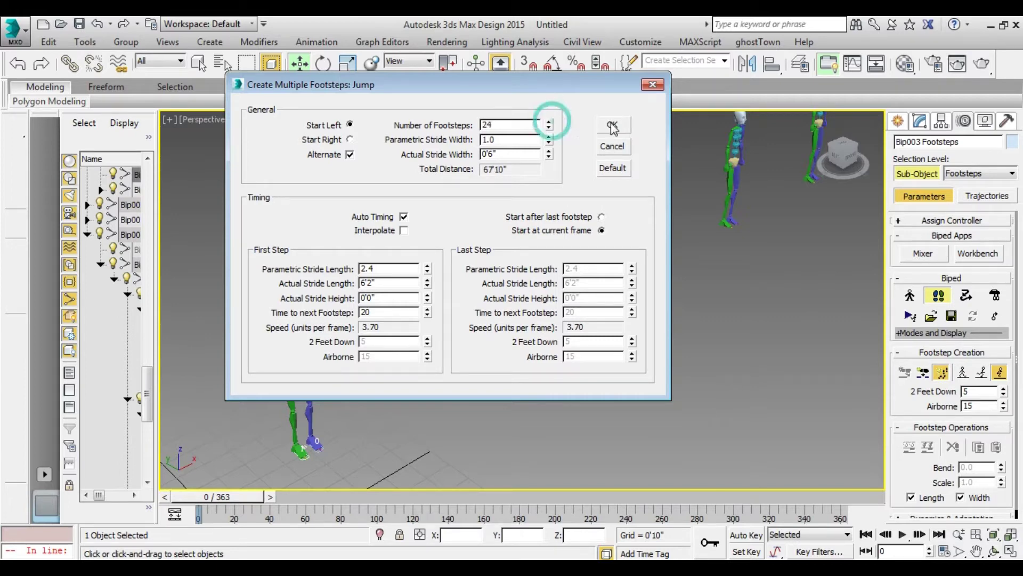
click(613, 126)
- Start playback and pan and zoom to follow the bipeds along their footsteps
scroll(503, 174, up, 3)
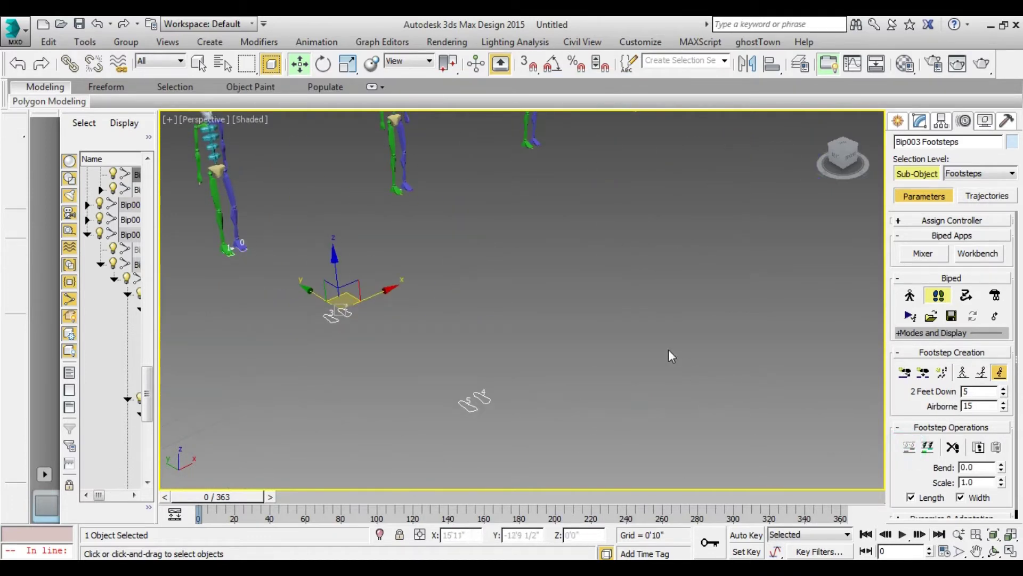
scroll(656, 277, down, 2)
scroll(653, 268, down, 2)
scroll(659, 274, down, 2)
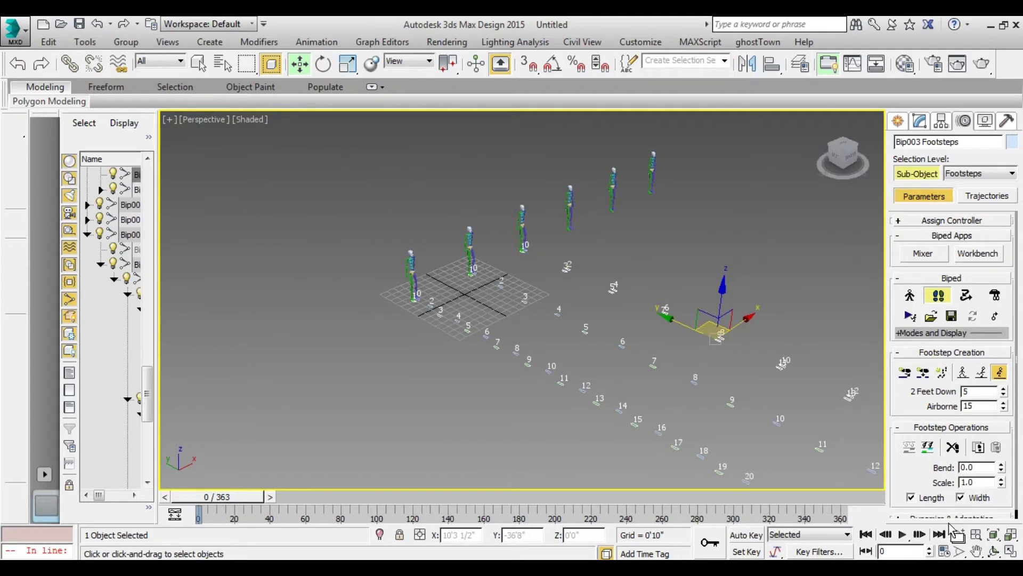
click(903, 534)
middle_drag(709, 416, 554, 303)
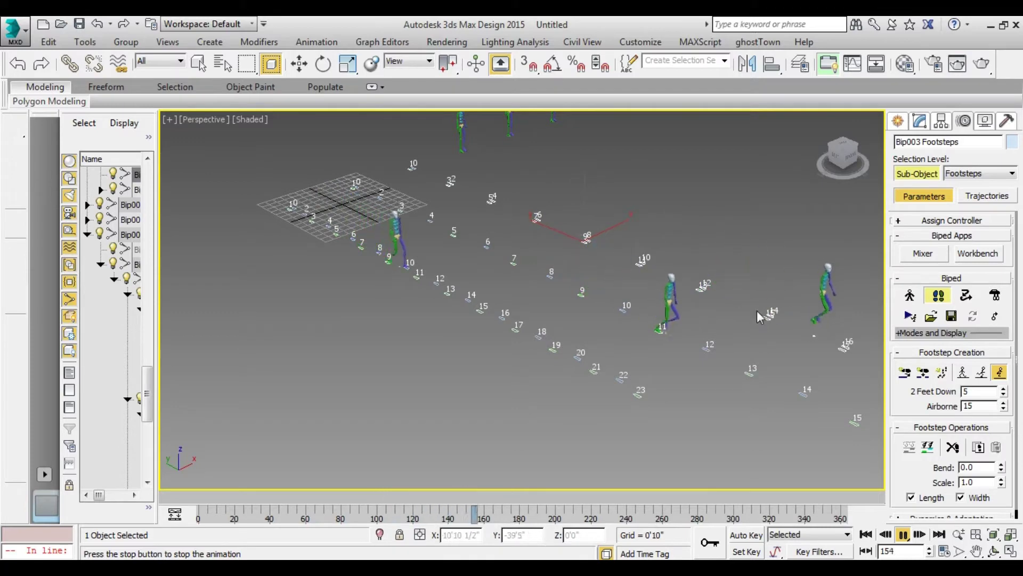
middle_drag(694, 310, 581, 308)
scroll(581, 309, down, 5)
scroll(664, 350, up, 2)
scroll(624, 333, up, 8)
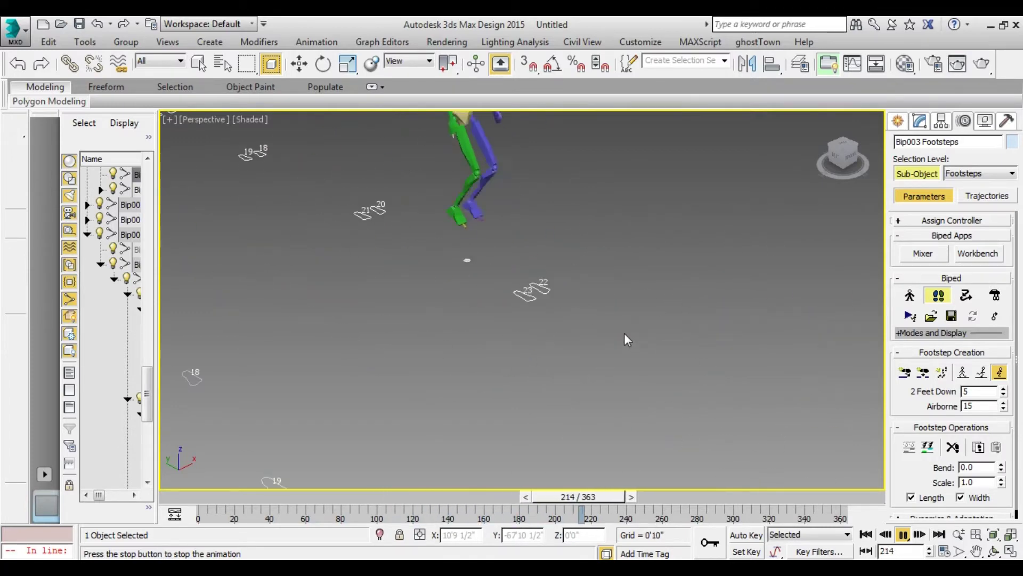
scroll(612, 339, down, 3)
scroll(577, 321, down, 3)
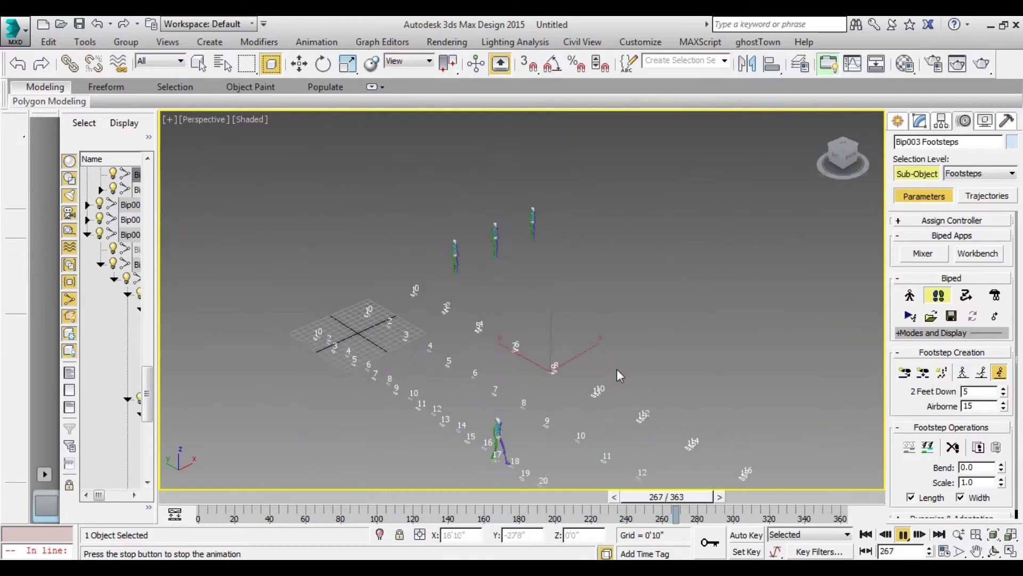
- Reframe over all footstep paths, stop playback at frame 249, and orbit the view
middle_drag(452, 264, 490, 312)
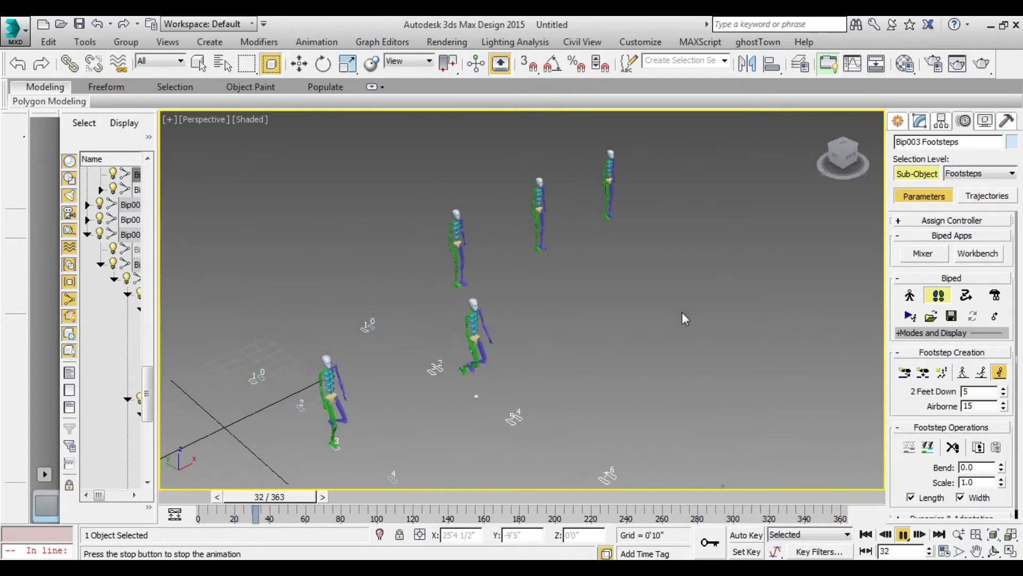
middle_drag(681, 320, 542, 247)
scroll(542, 243, down, 3)
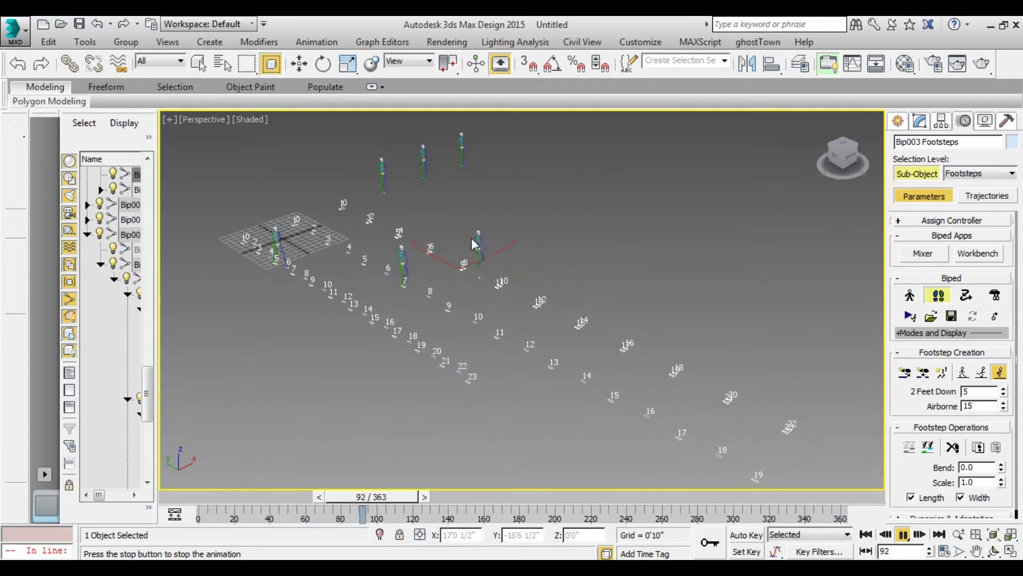
middle_drag(534, 286, 607, 313)
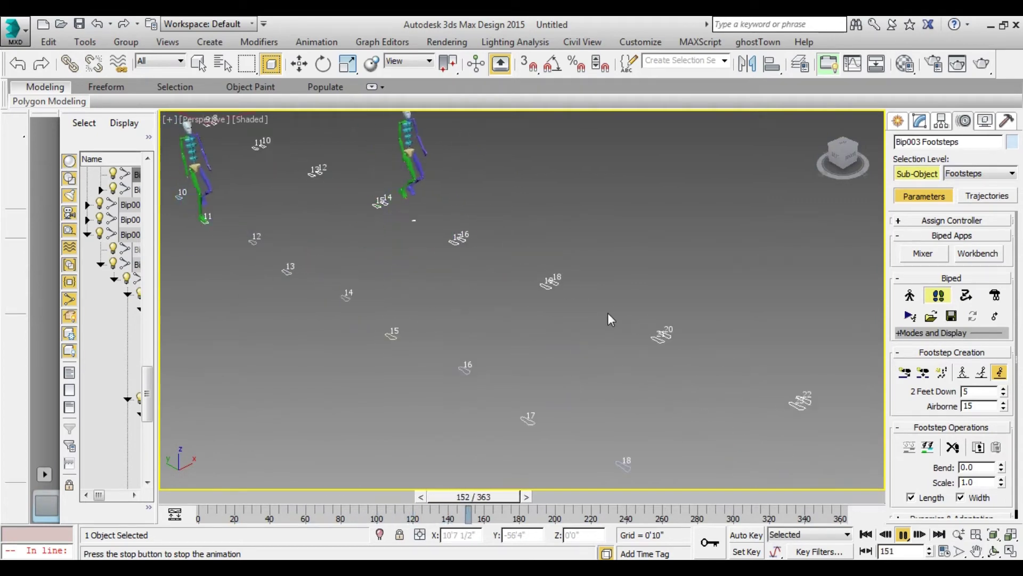
scroll(607, 312, down, 2)
scroll(597, 315, up, 4)
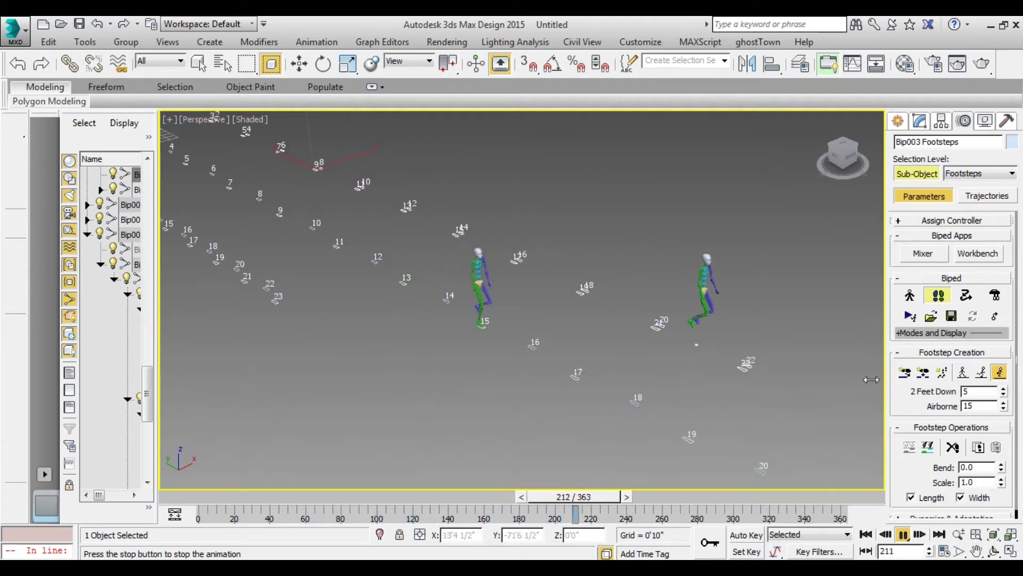
click(903, 534)
key(w)
alt+middle_drag(533, 299, 387, 274)
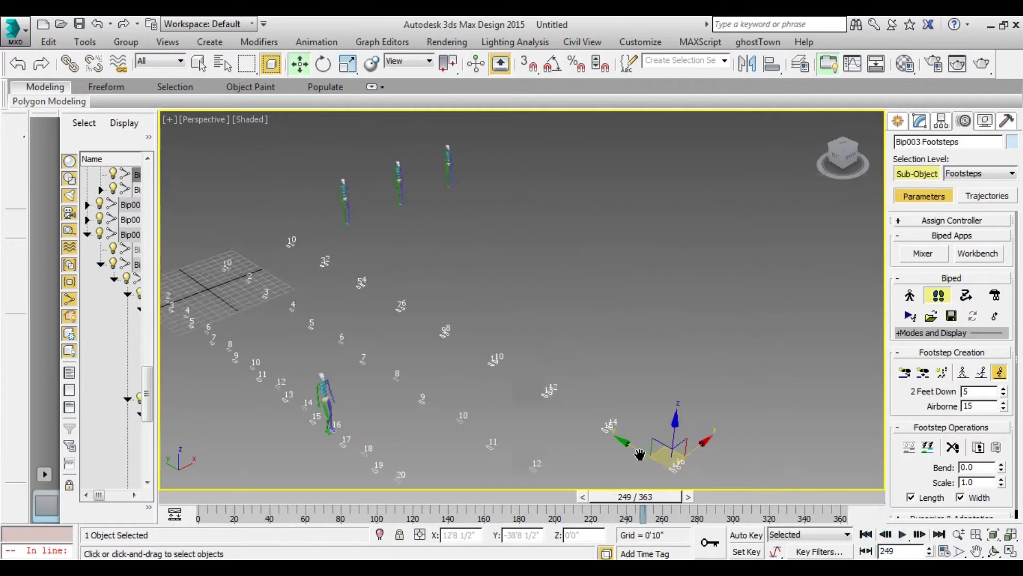
scroll(388, 274, up, 4)
- Select Bip004's pelvis, enable Footstep Mode, and cancel the Create Multiple Footsteps dialog
click(898, 121)
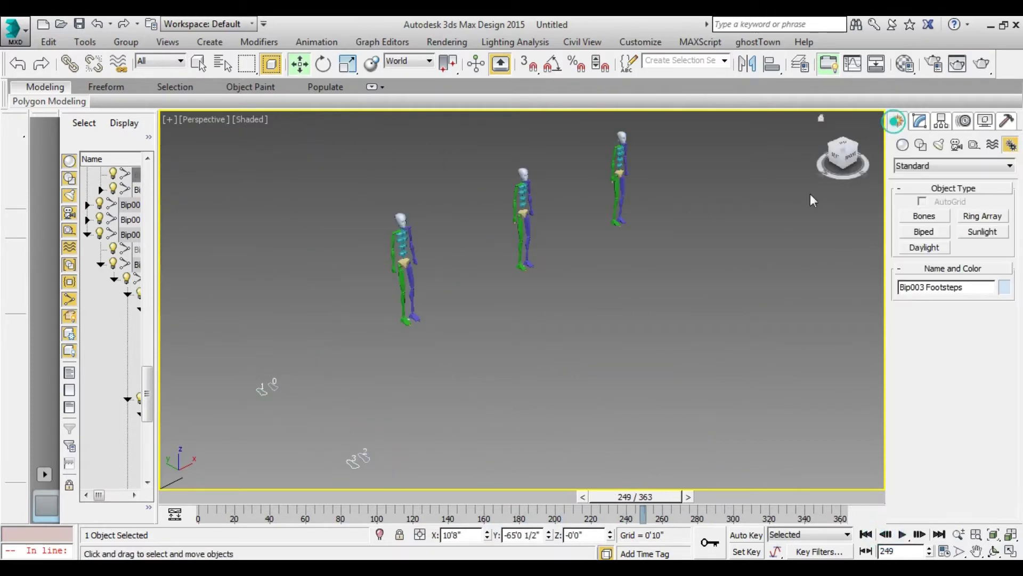
click(414, 265)
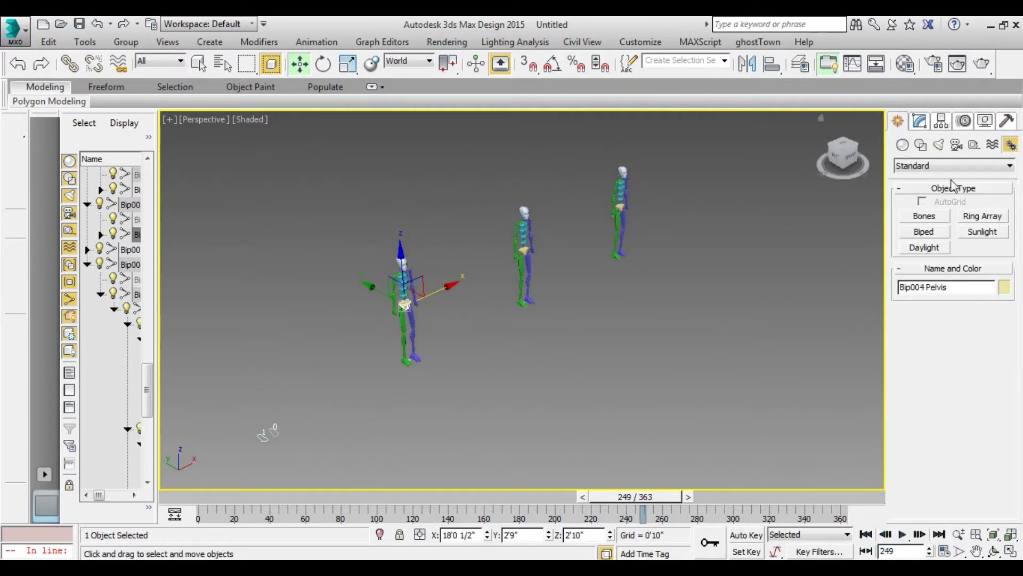
click(964, 121)
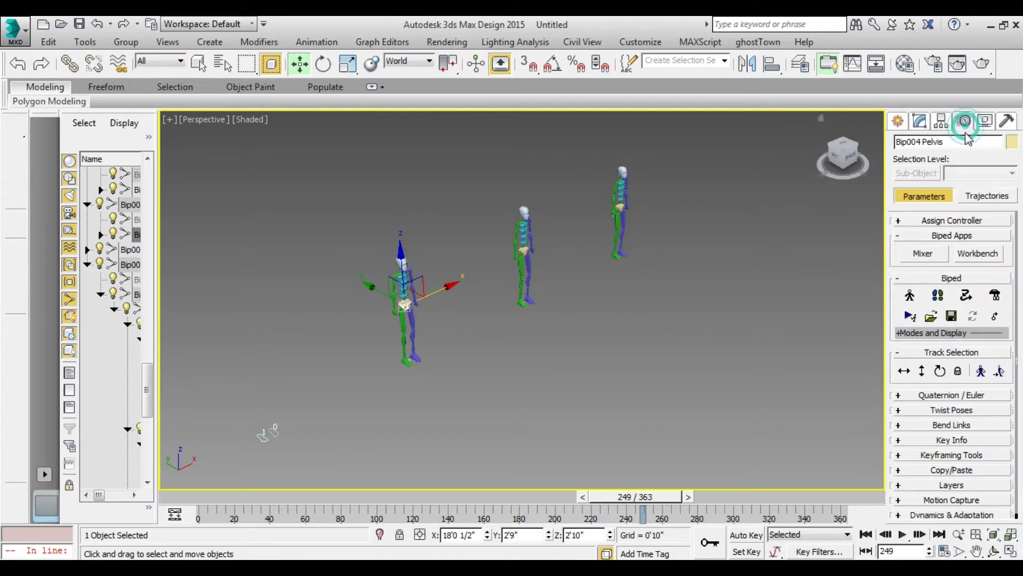
click(937, 297)
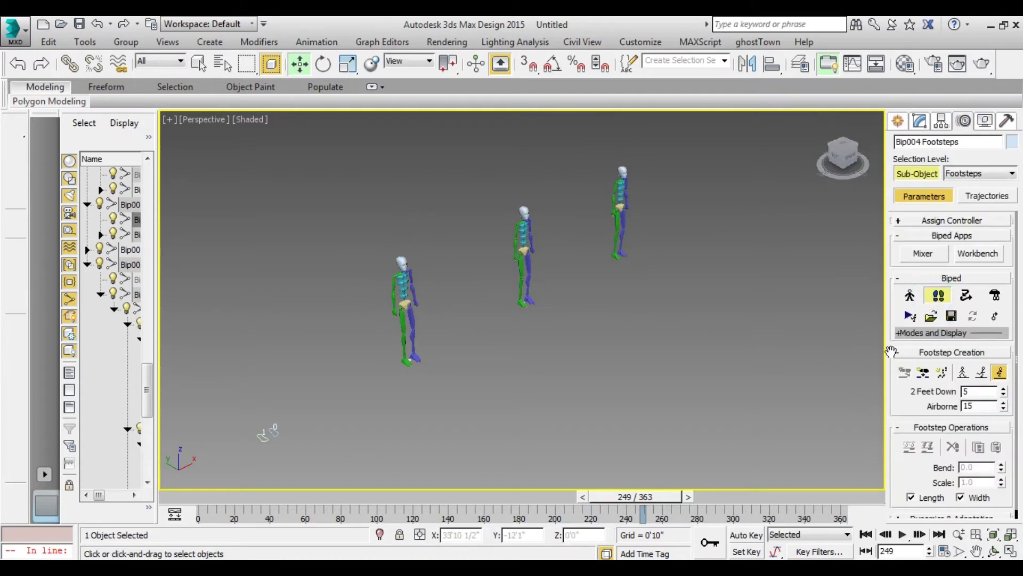
click(941, 373)
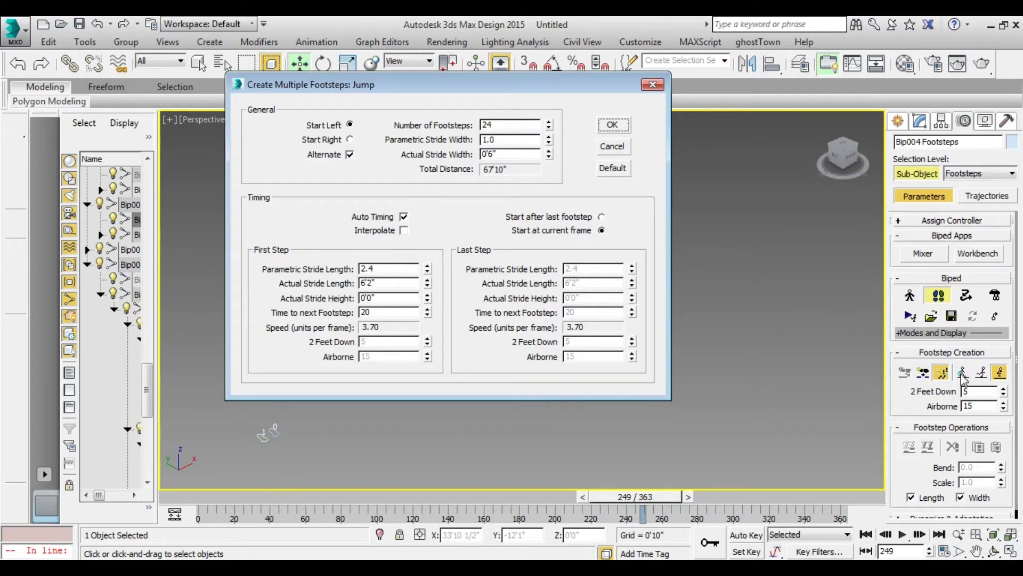
click(652, 84)
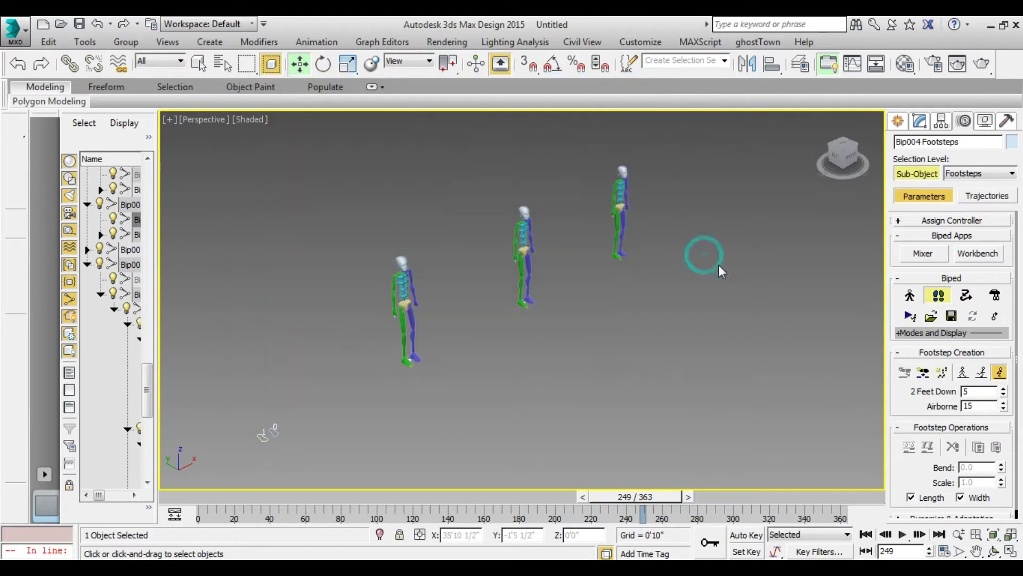
- Reselect Bip004 Pelvis in Footstep Mode, activate footstep creation, and dismiss the multiple-footsteps dialog
click(768, 250)
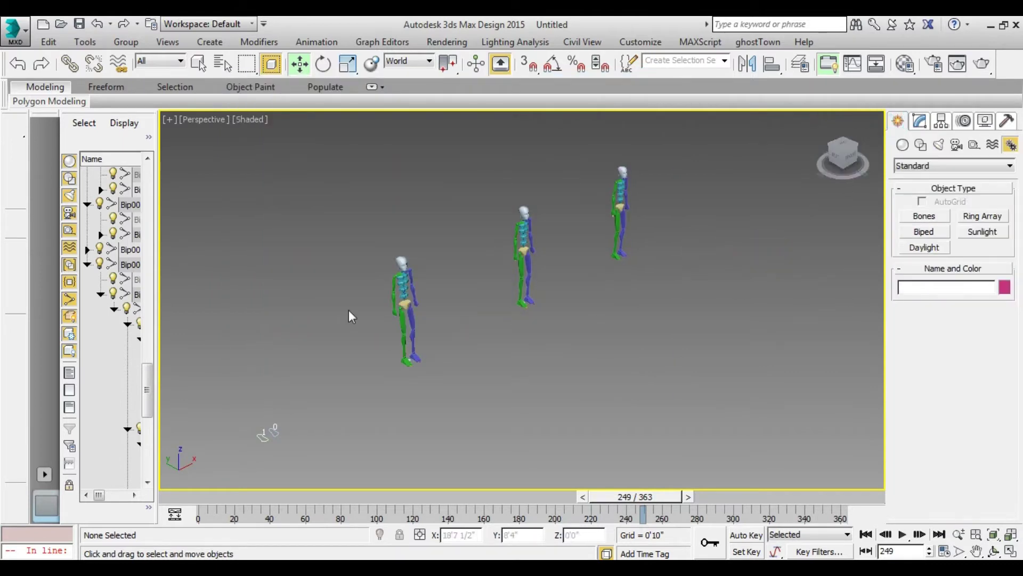
click(410, 304)
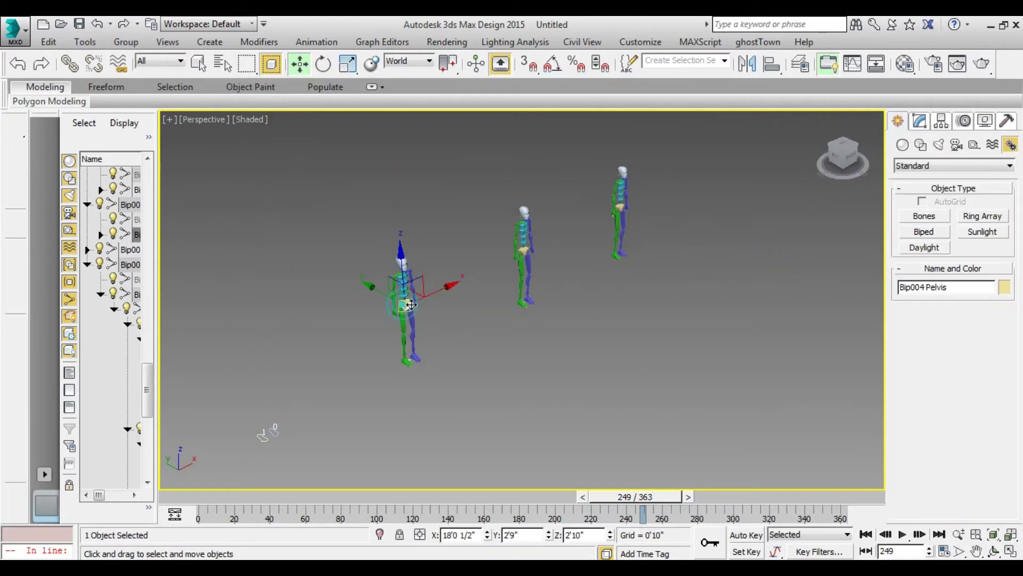
click(963, 120)
click(938, 297)
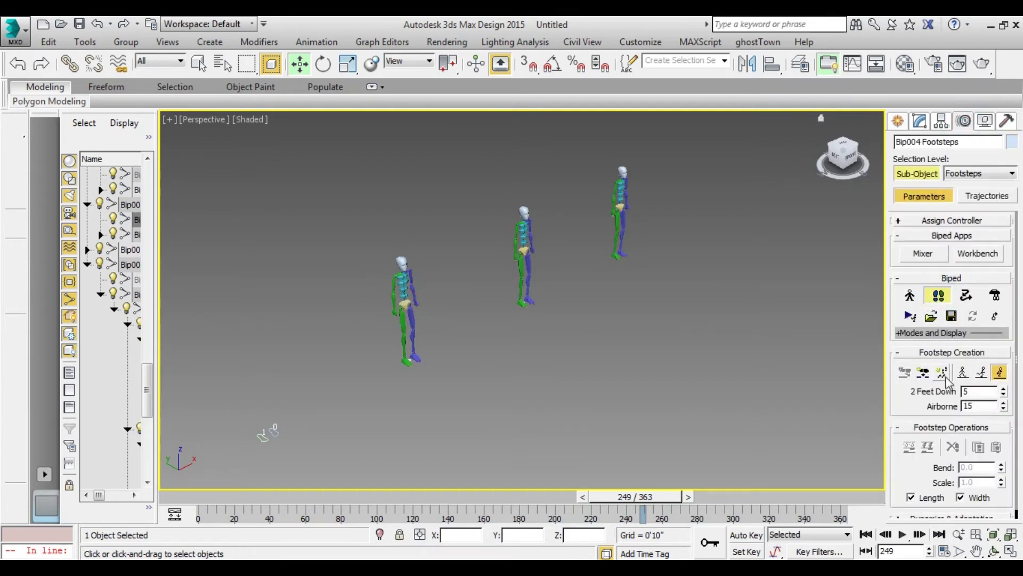
click(944, 374)
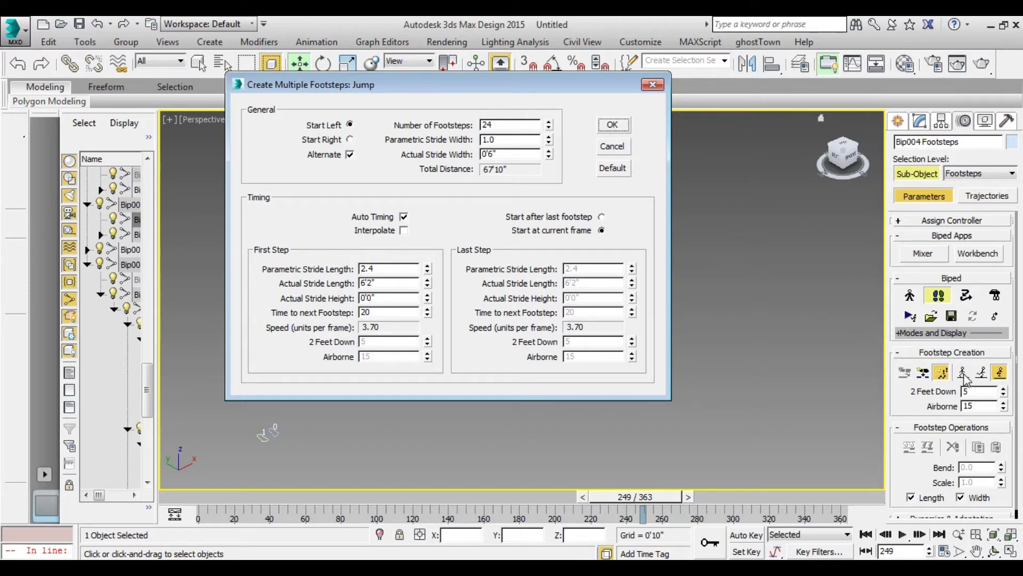
click(904, 371)
click(653, 85)
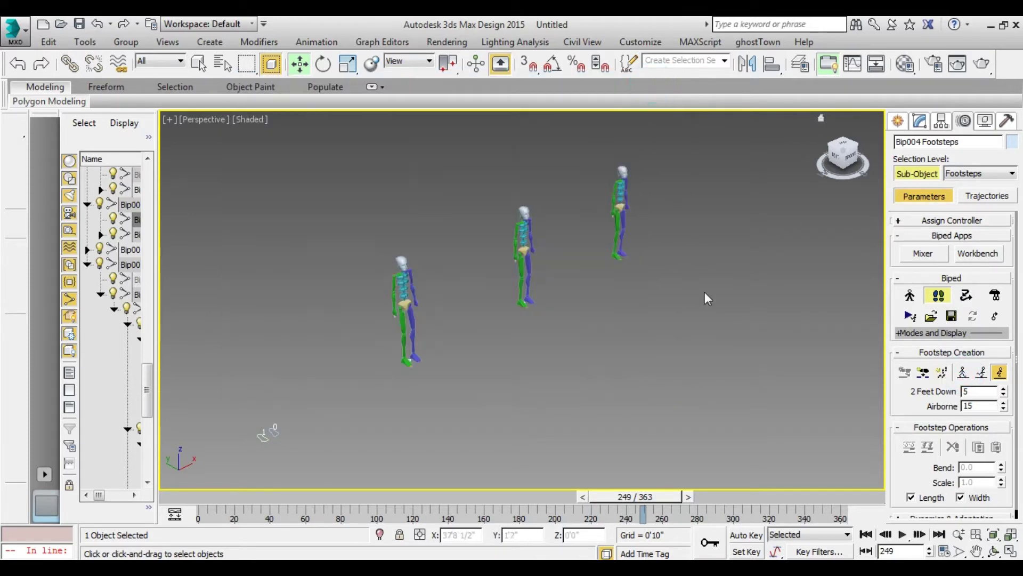
scroll(520, 293, down, 3)
scroll(521, 293, up, 4)
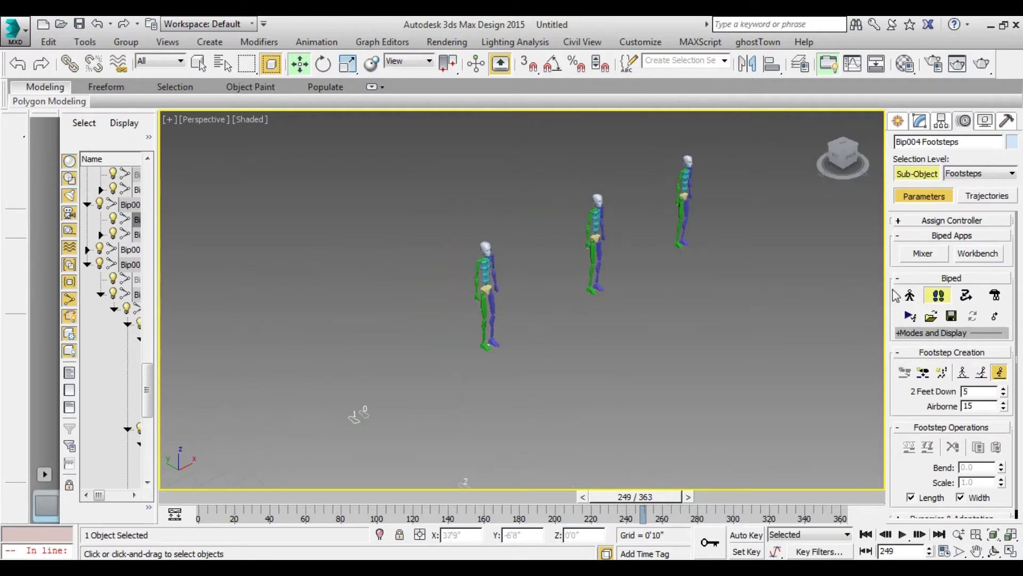
- Switch Bip004's footstep creation to Walk for placing steps by hand
click(924, 372)
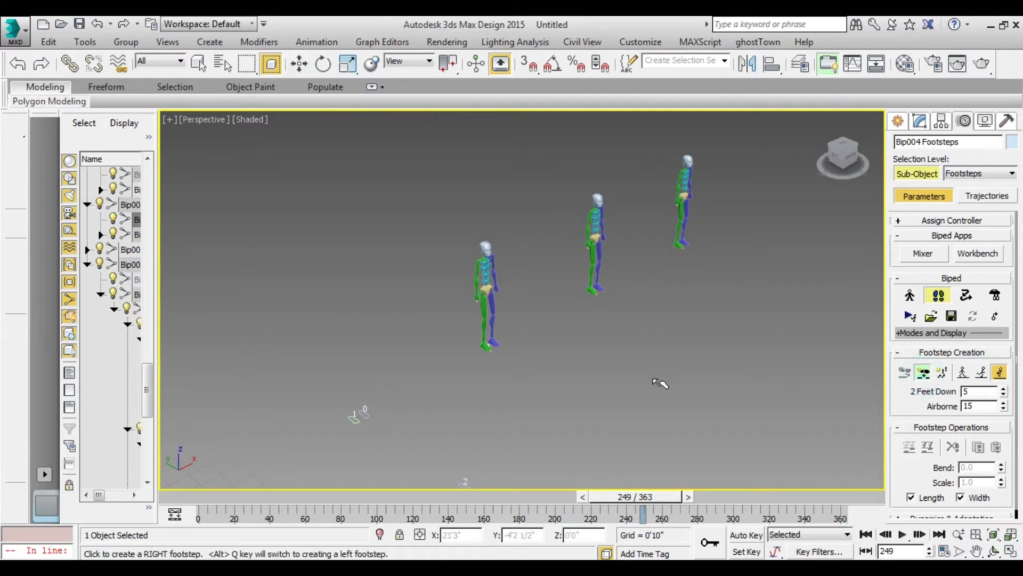
scroll(663, 382, up, 3)
scroll(390, 297, up, 3)
scroll(391, 297, down, 2)
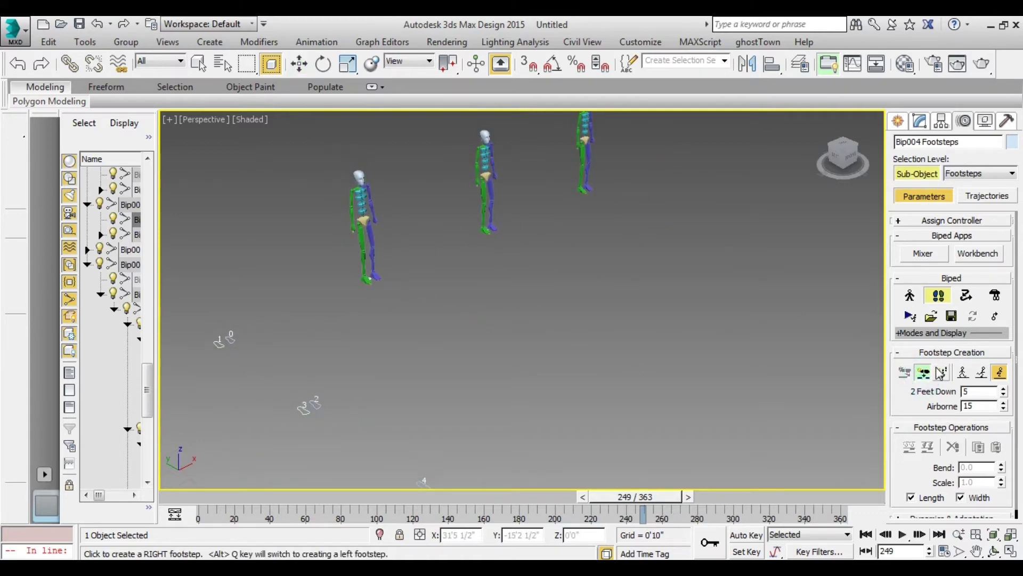
click(962, 374)
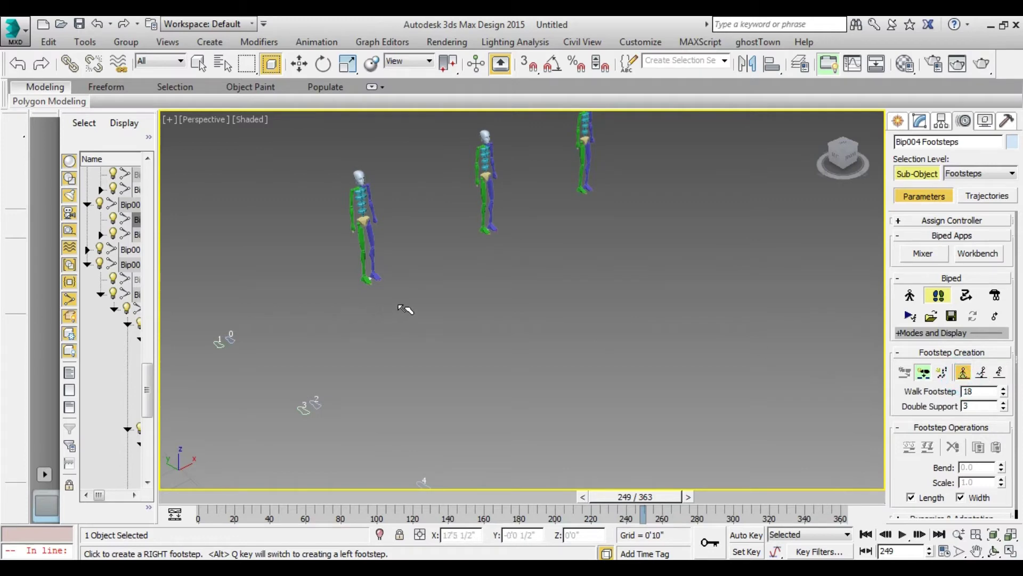
- Place footsteps 0–8 one by one beside and ahead of Bip004
click(377, 295)
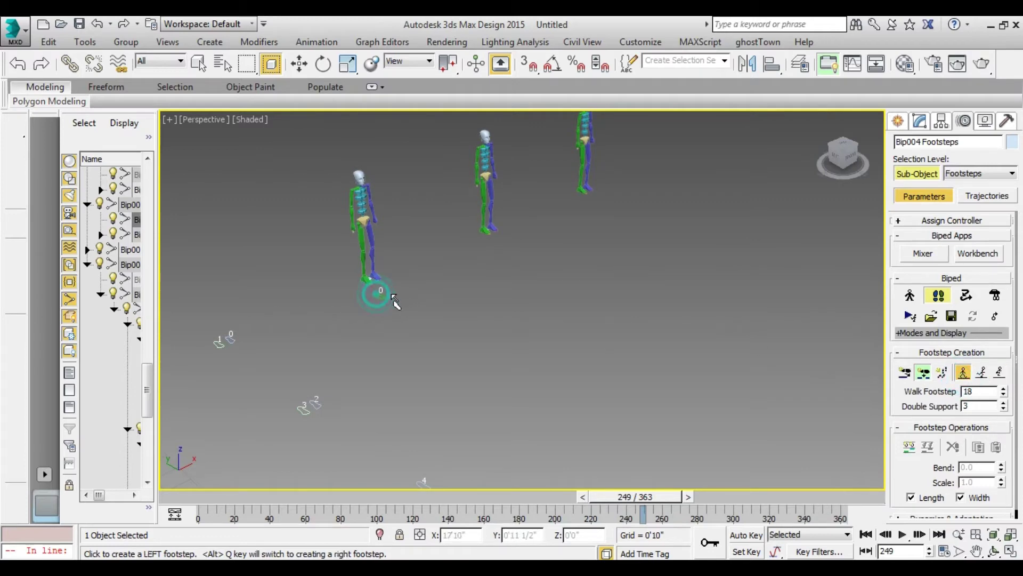
scroll(393, 291, up, 3)
click(420, 294)
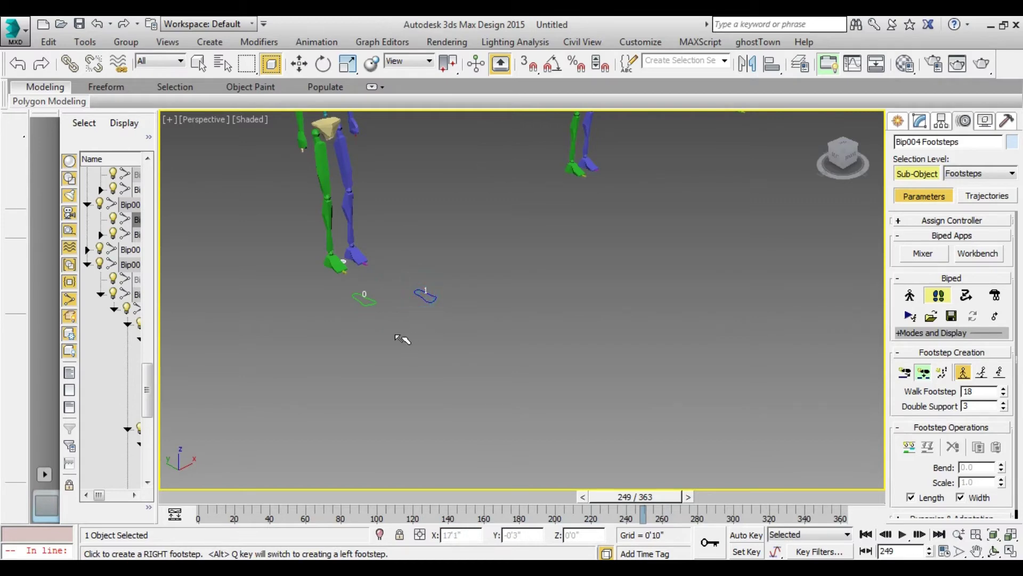
click(405, 347)
click(500, 343)
click(483, 385)
scroll(427, 320, down, 3)
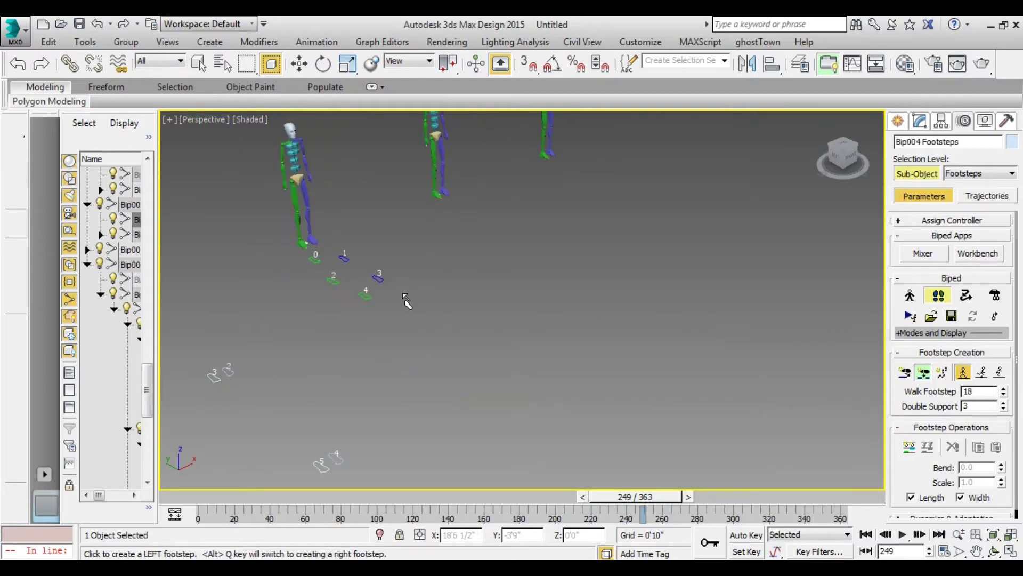
click(405, 294)
click(389, 317)
click(466, 331)
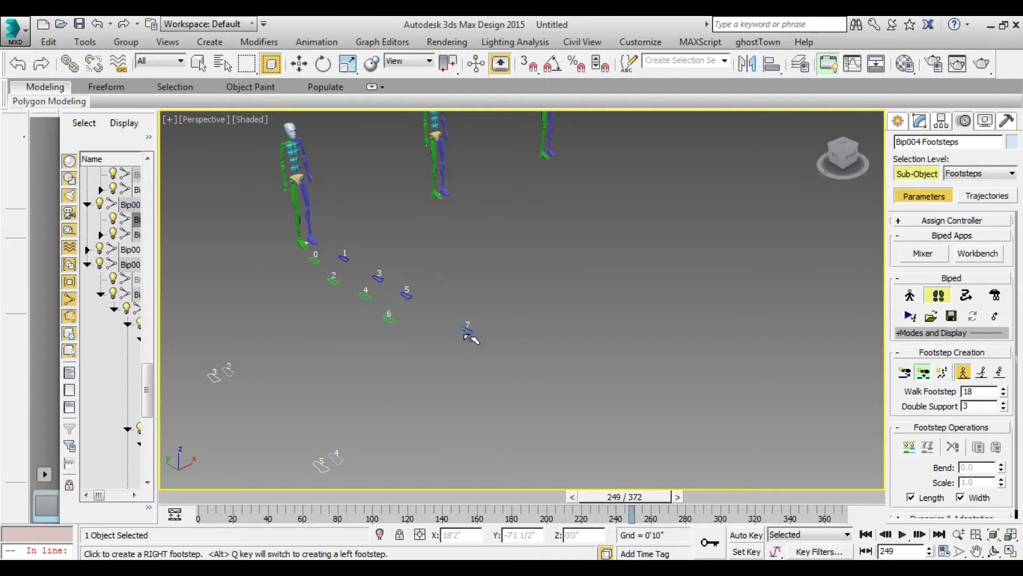
click(425, 340)
- Place footsteps 9–16, bending the trail into a curve
click(510, 357)
click(467, 362)
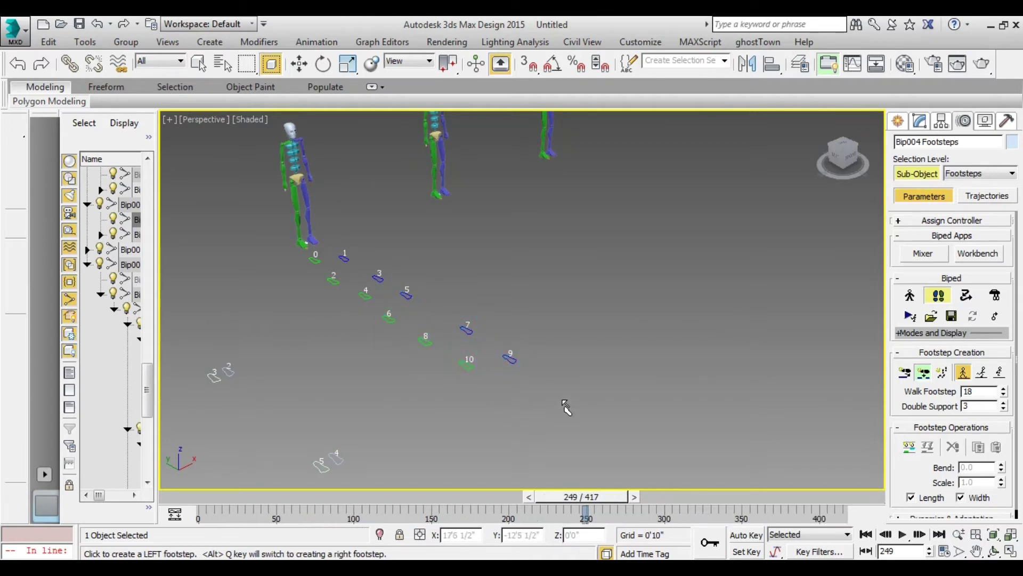
click(552, 382)
click(498, 389)
middle_drag(585, 411, 524, 351)
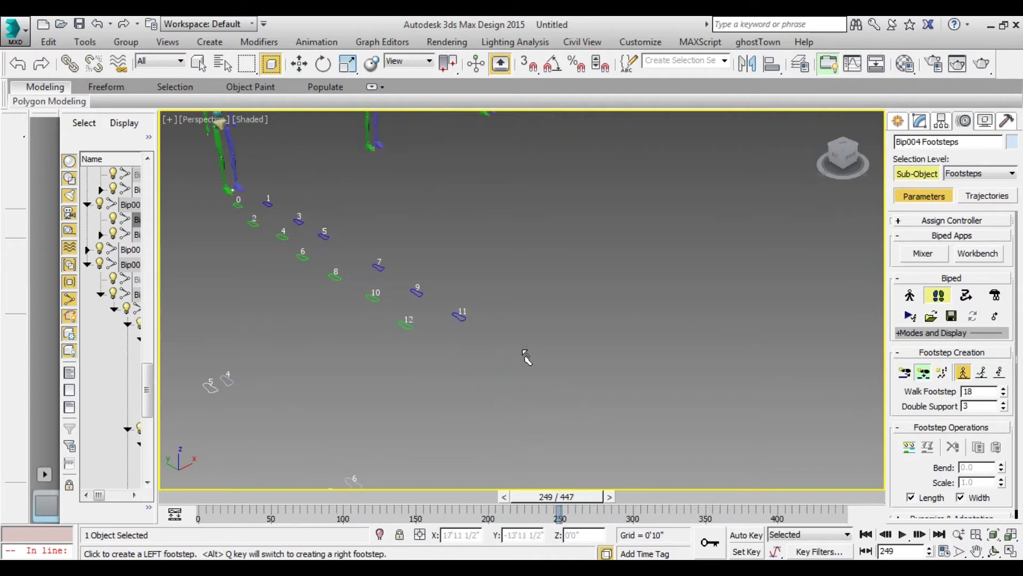
click(476, 334)
click(446, 347)
click(512, 367)
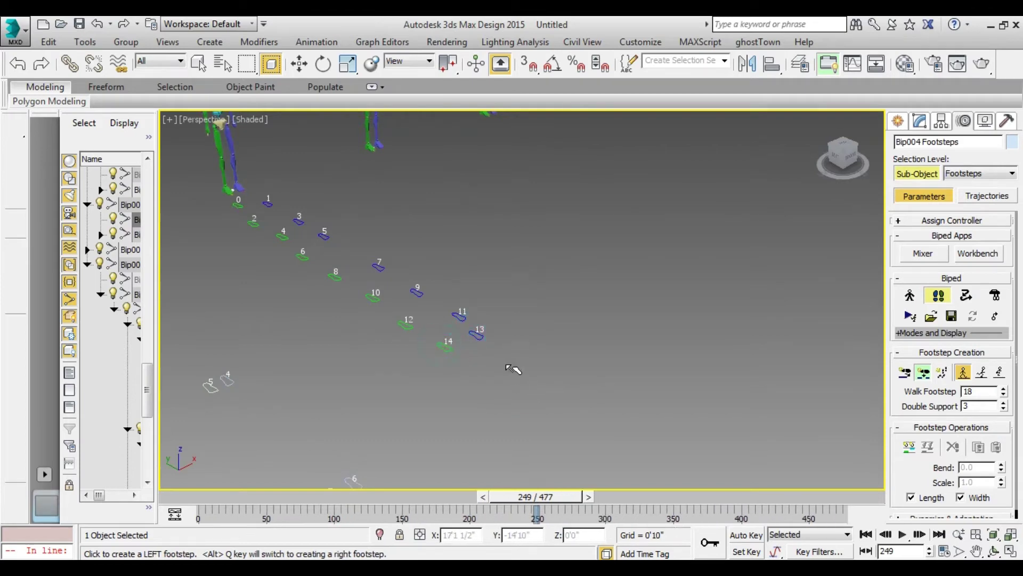
click(479, 362)
- Finish footsteps 17–20, create keys for inactive footsteps, and play the walk
click(553, 401)
click(518, 401)
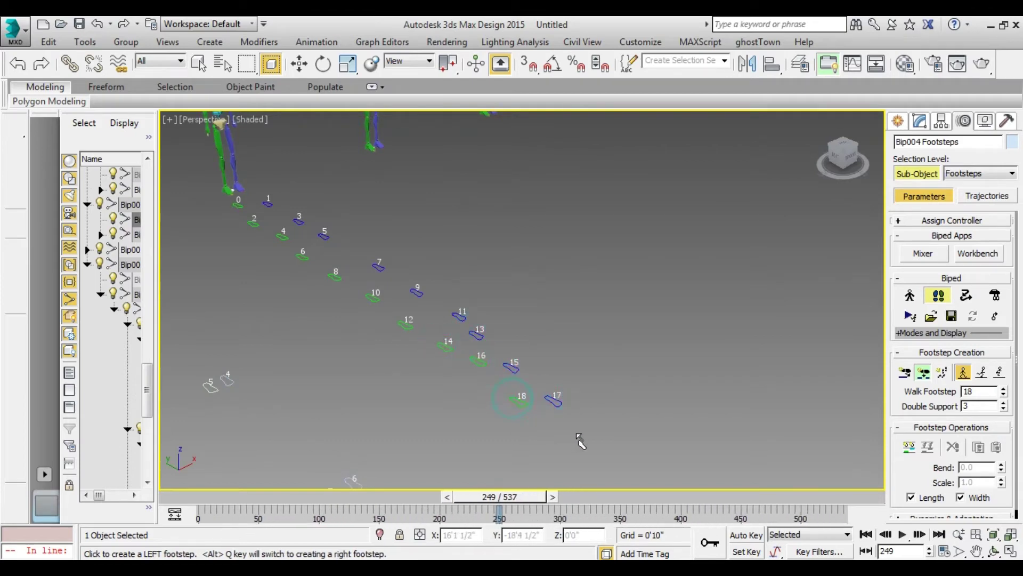
click(592, 437)
click(557, 439)
middle_drag(373, 269, 480, 280)
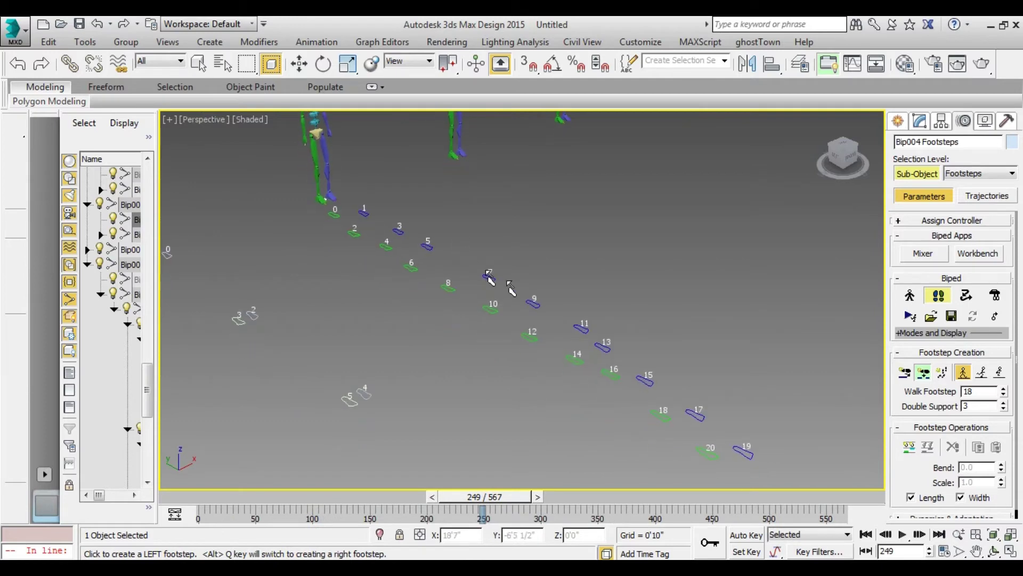
click(913, 452)
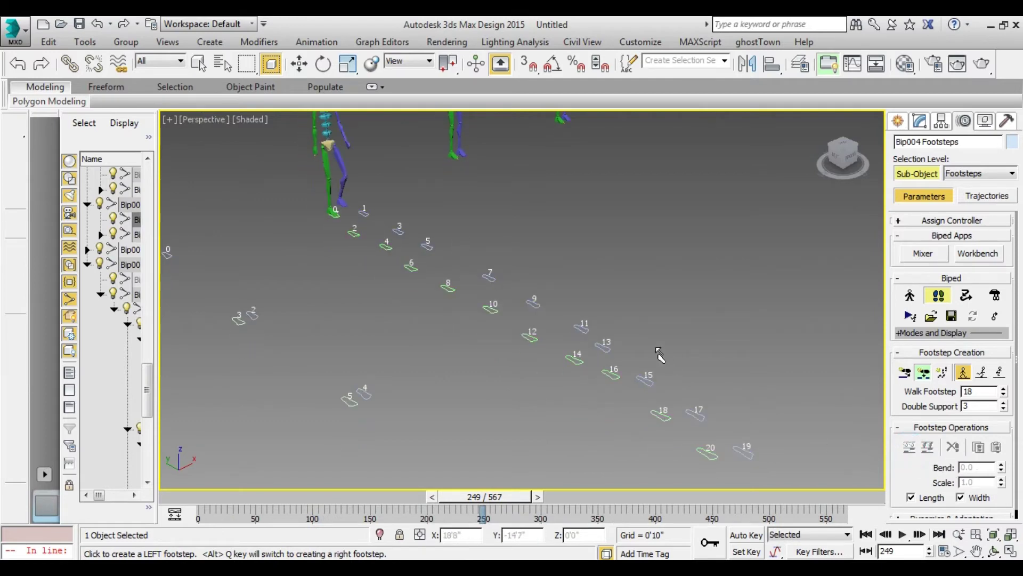
click(906, 535)
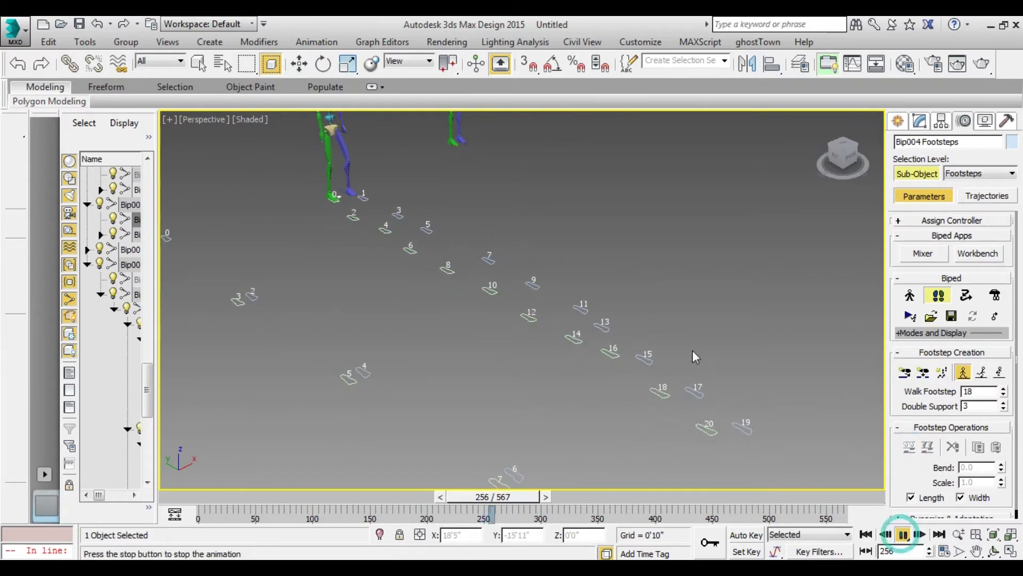
- Zoom and pan the viewport to follow Bip004 walking its curved trail
scroll(677, 354, down, 3)
scroll(670, 354, down, 2)
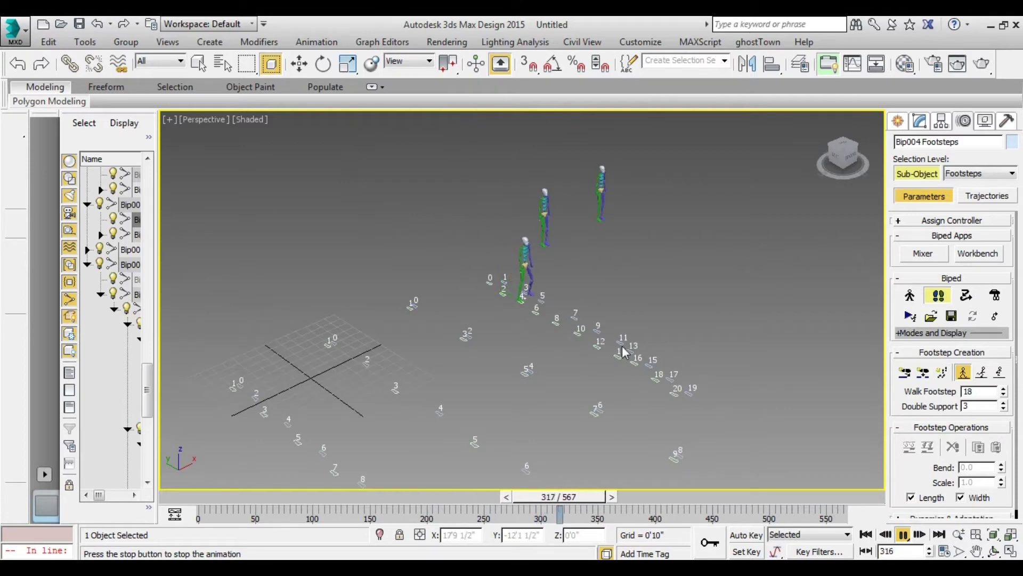
scroll(525, 310, up, 2)
scroll(524, 309, up, 3)
scroll(565, 325, down, 4)
scroll(614, 343, up, 1)
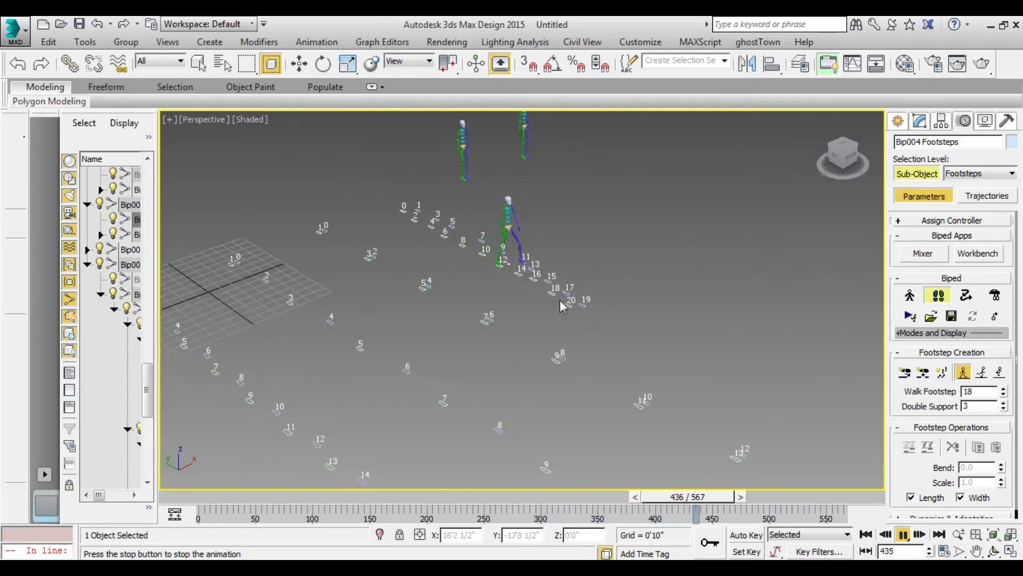
scroll(560, 299, up, 2)
scroll(555, 295, up, 2)
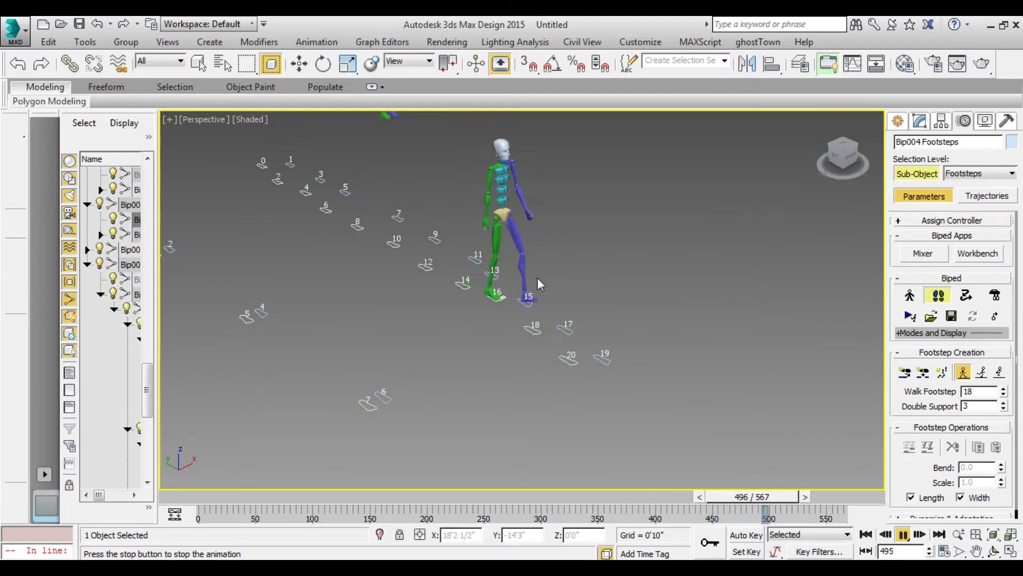
middle_drag(537, 277, 539, 289)
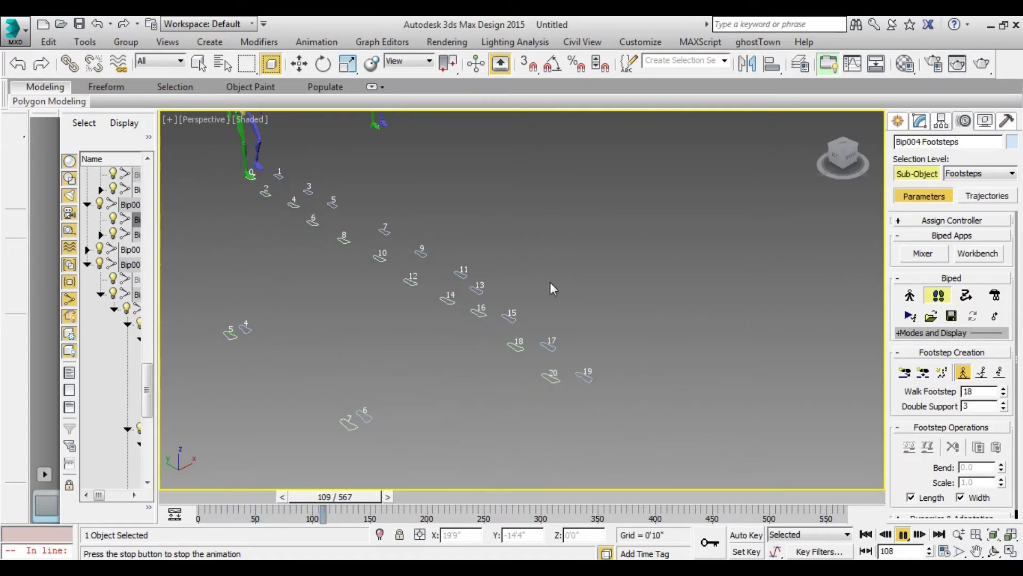
mouse_move(448, 265)
middle_down()
mouse_move(478, 246)
mouse_move(492, 333)
middle_up()
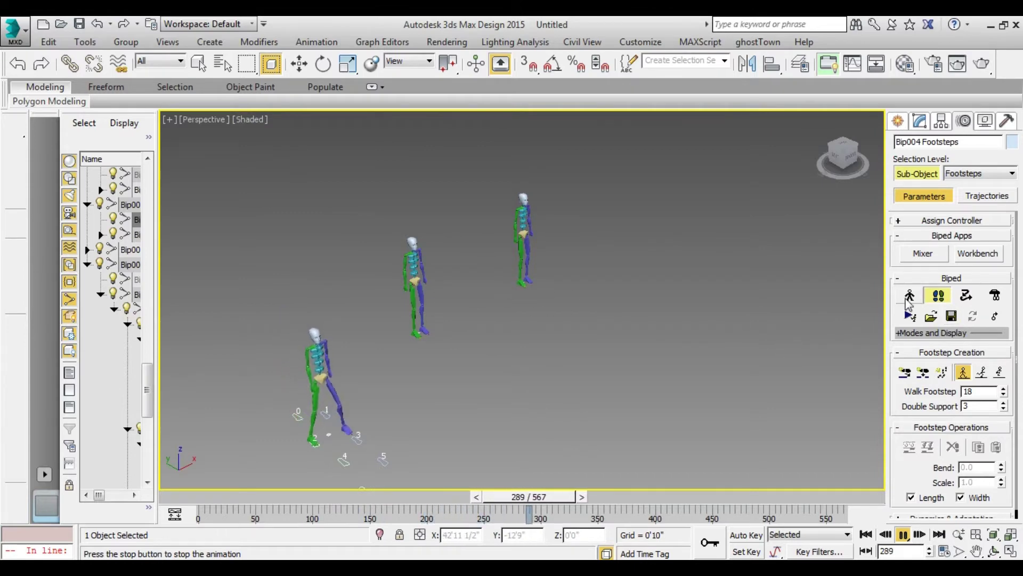
- Stop playback, exit Footstep Mode, rewind to frame 0, and frame all the bipeds
click(910, 296)
middle_drag(585, 309, 638, 286)
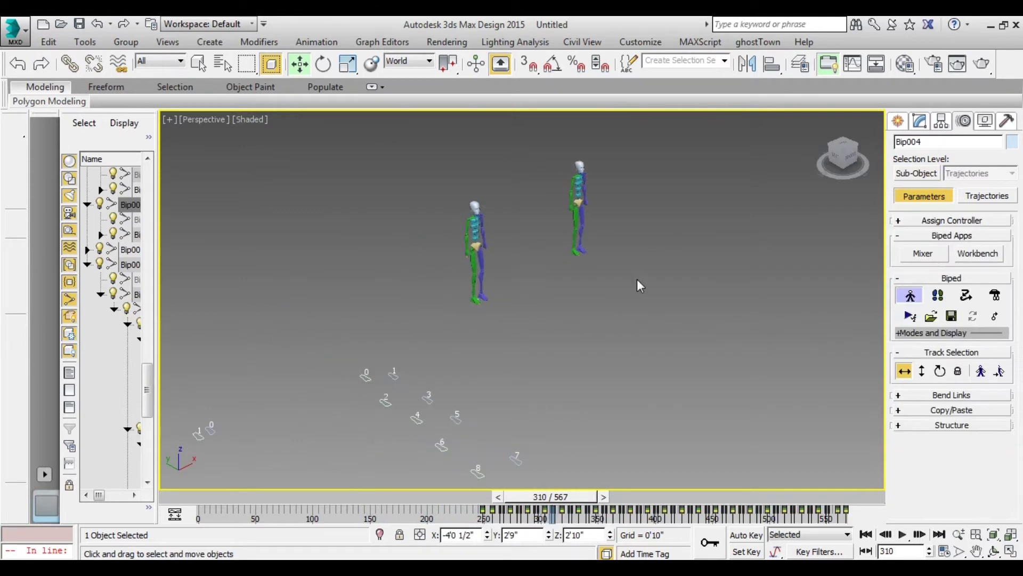
scroll(638, 285, down, 3)
click(866, 534)
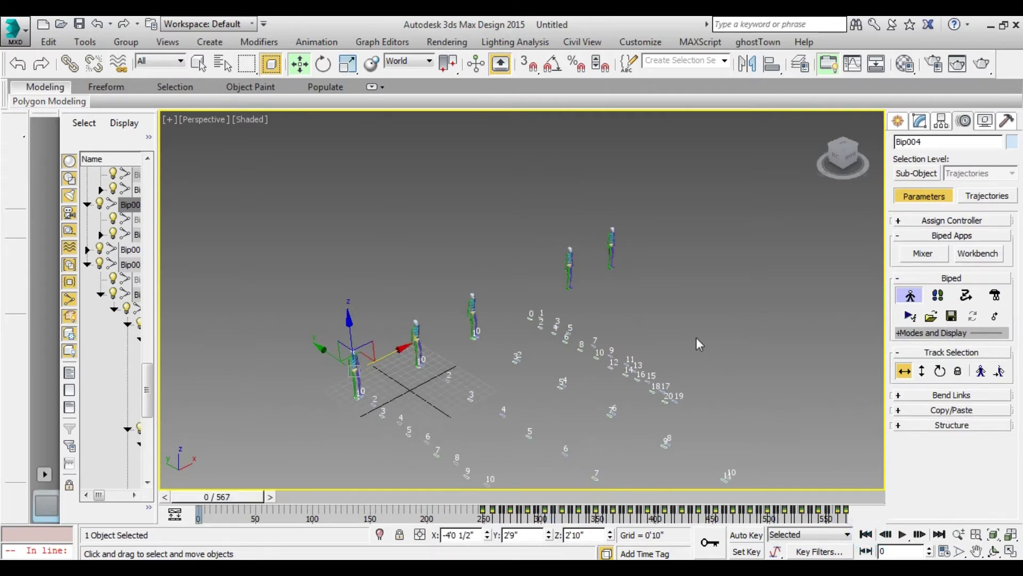
scroll(696, 337, up, 2)
scroll(632, 335, up, 3)
scroll(538, 248, down, 2)
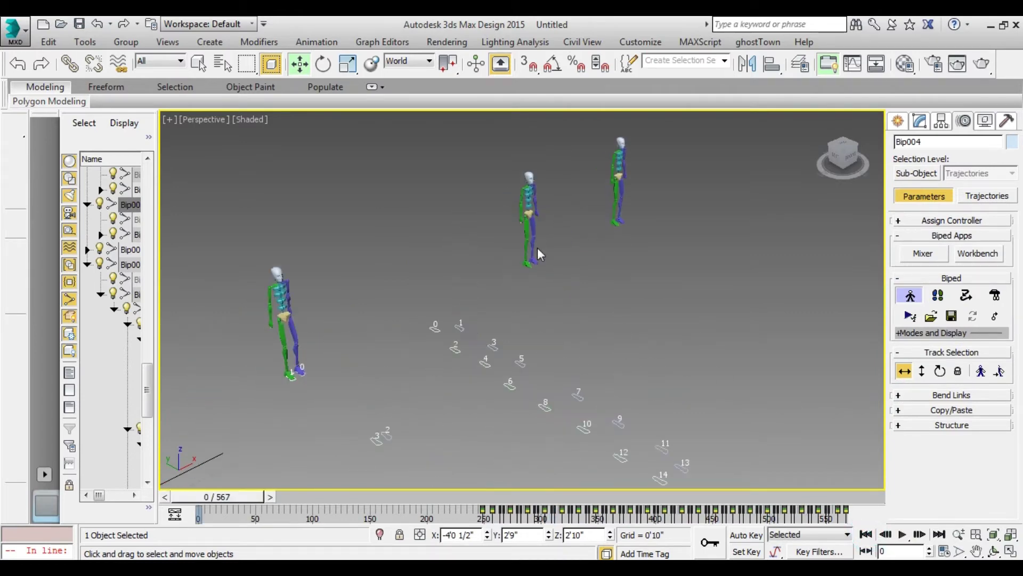
scroll(536, 257, down, 4)
scroll(535, 257, up, 2)
scroll(510, 258, up, 2)
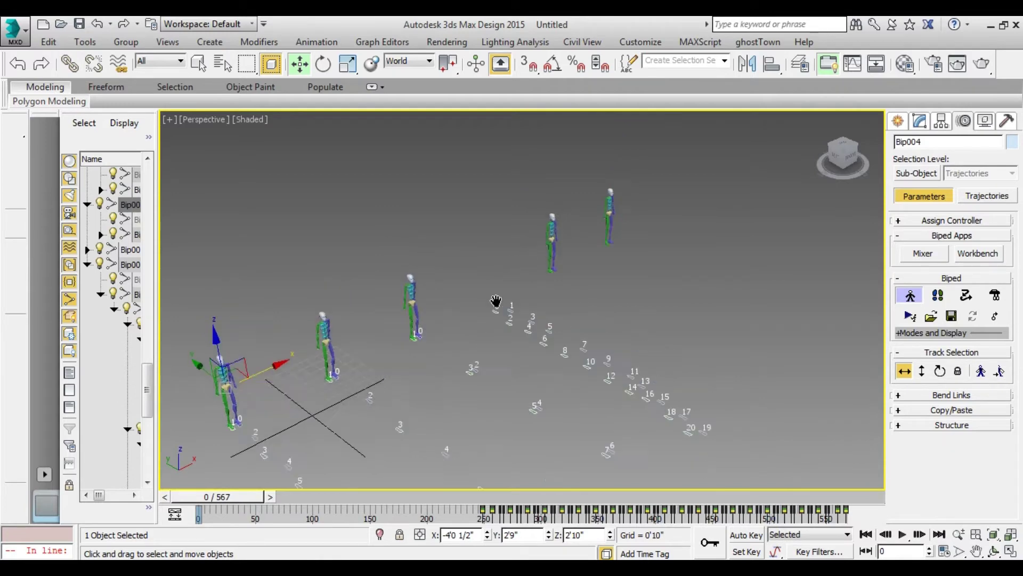
scroll(499, 296, up, 2)
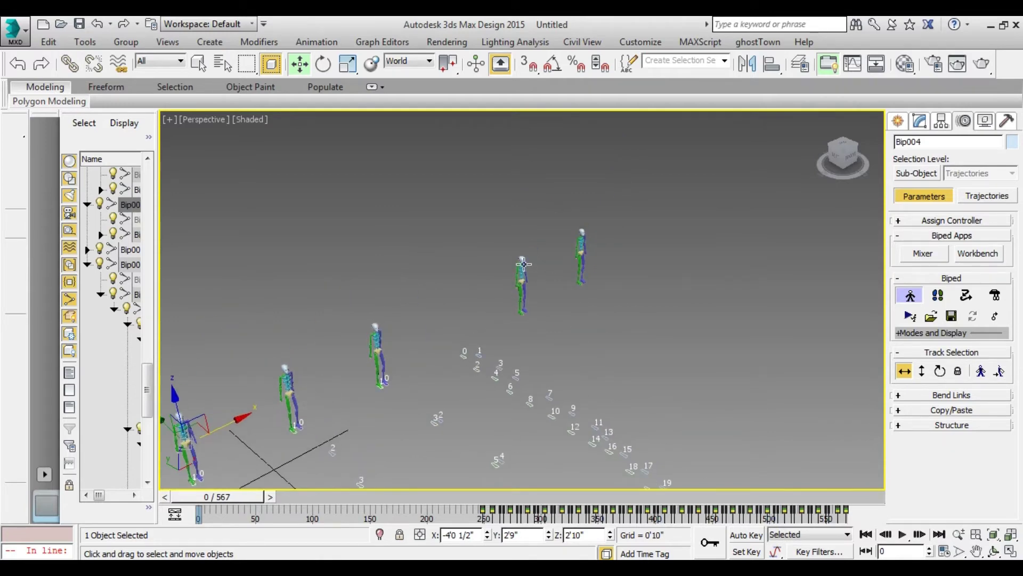
middle_drag(523, 264, 563, 233)
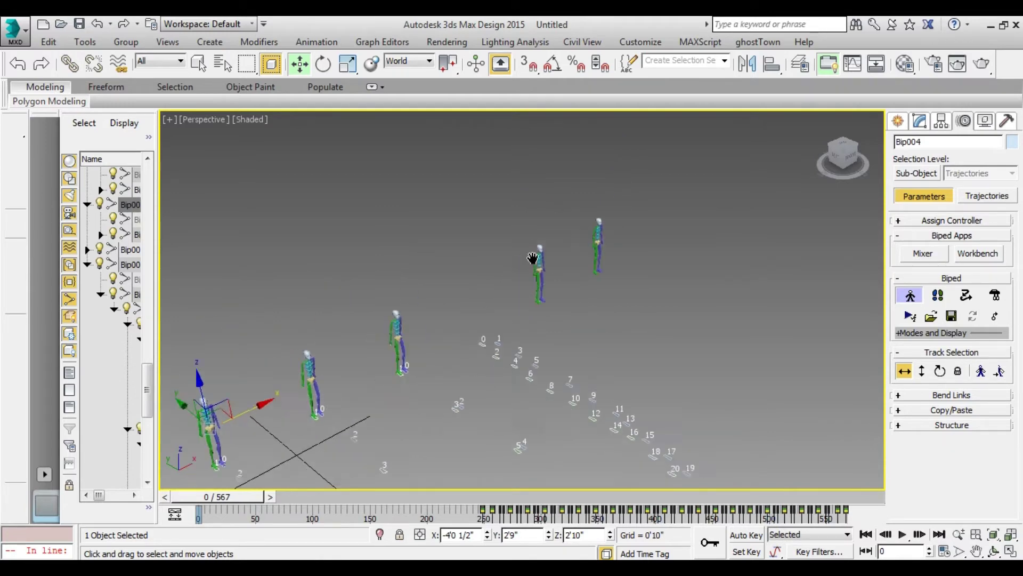
- Play from frame 0, panning and zooming to follow all bipeds walking
click(867, 534)
click(903, 534)
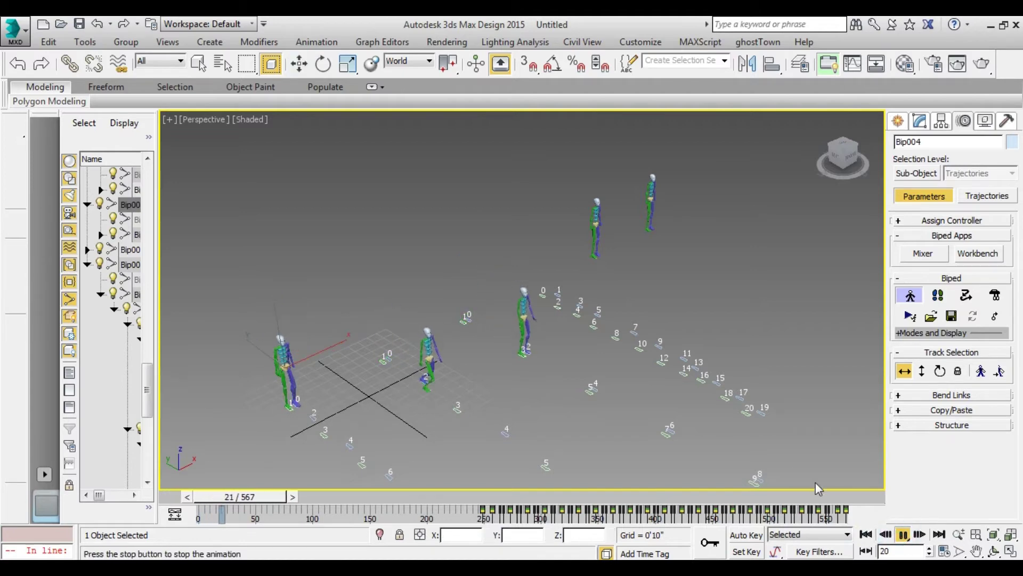
middle_drag(720, 397, 619, 312)
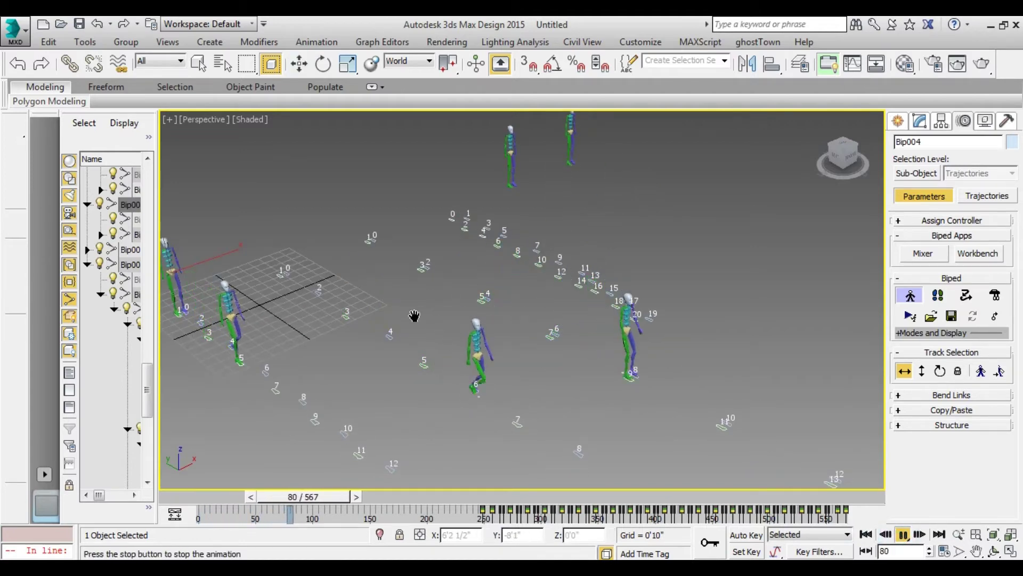
middle_drag(415, 316, 484, 316)
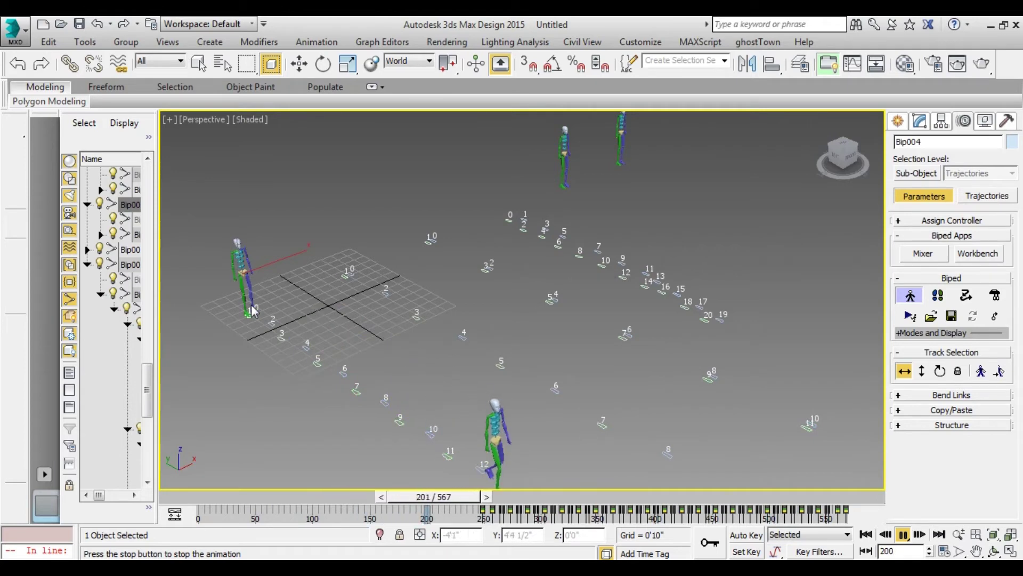
scroll(448, 298, down, 5)
middle_drag(449, 298, 493, 308)
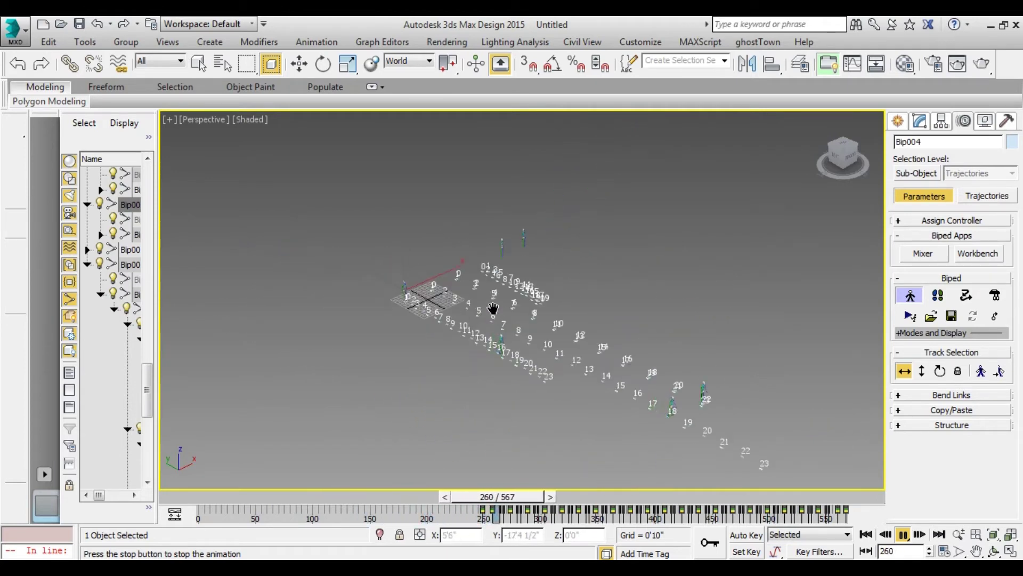
scroll(493, 308, down, 4)
scroll(613, 213, down, 2)
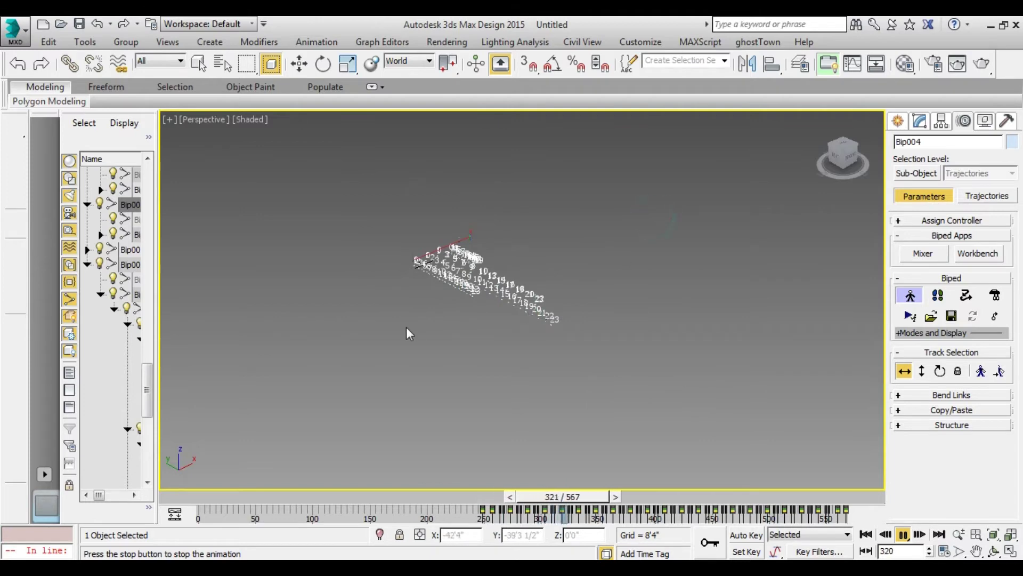
- Stop playback, delete every biped and footstep, and switch to Top view
key(slash)
key(w)
click(897, 124)
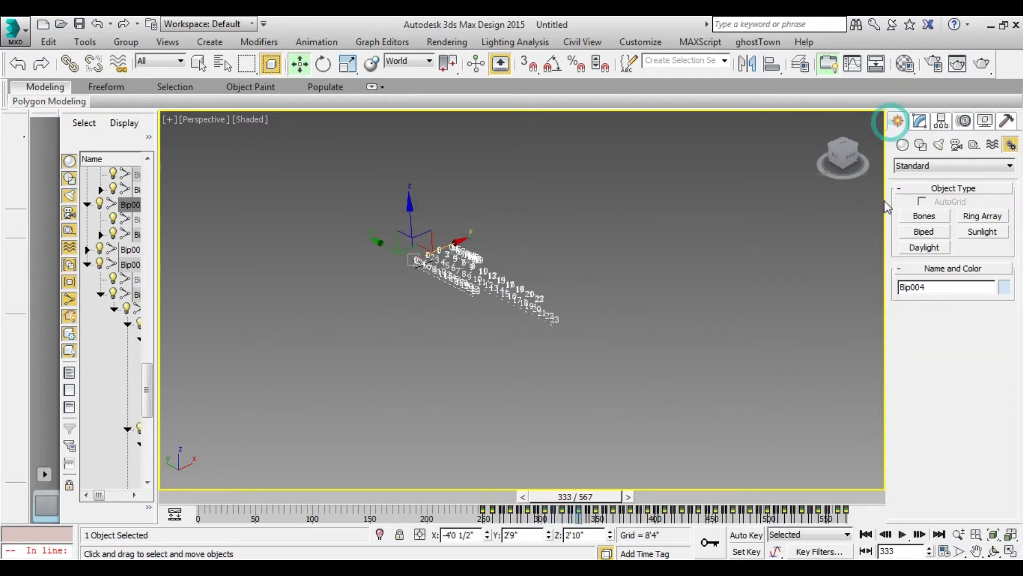
drag(409, 339, 318, 331)
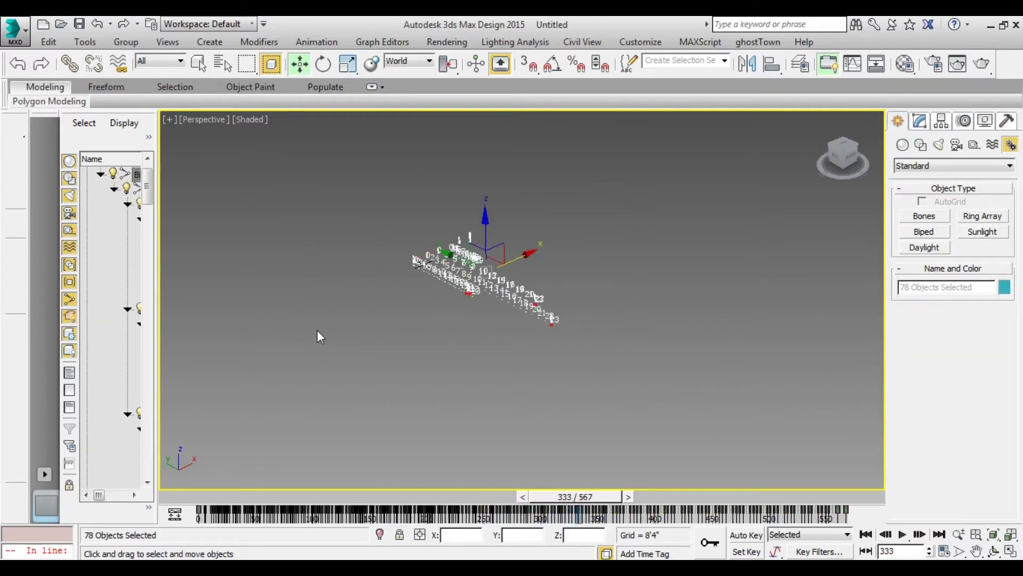
key(Delete)
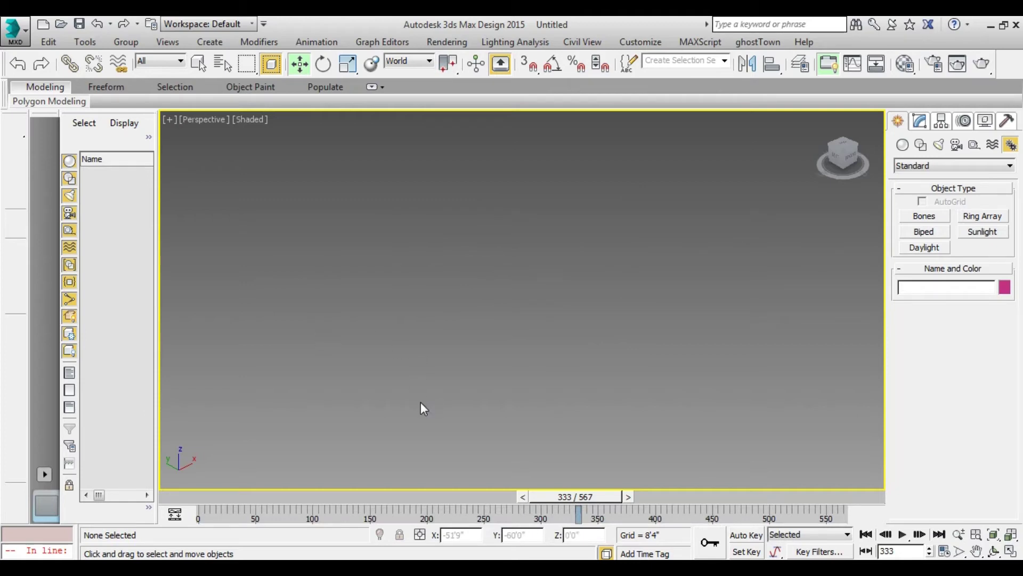
key(t)
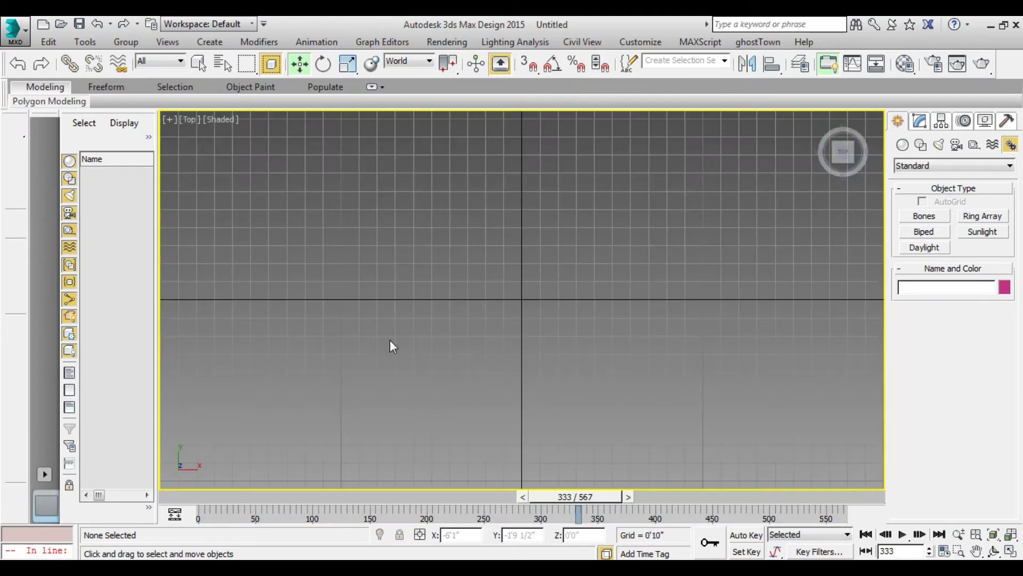
- Orbit the empty scene into an angled view and rewind to frame 0
click(994, 553)
drag(584, 365, 658, 270)
mouse_move(553, 367)
mouse_down()
mouse_move(462, 366)
mouse_move(650, 299)
mouse_move(436, 375)
mouse_move(501, 354)
mouse_up()
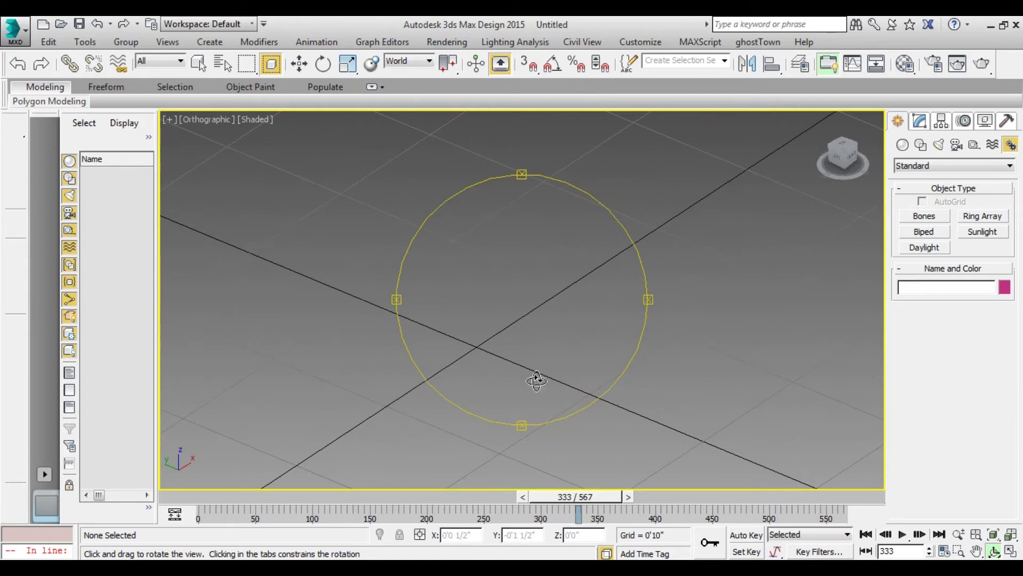
click(867, 535)
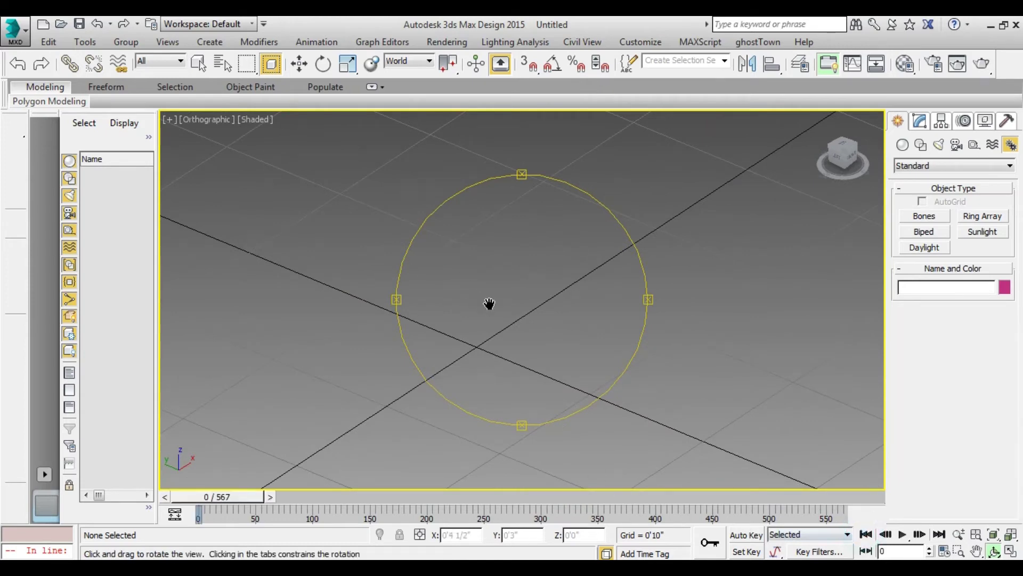
drag(489, 304, 514, 317)
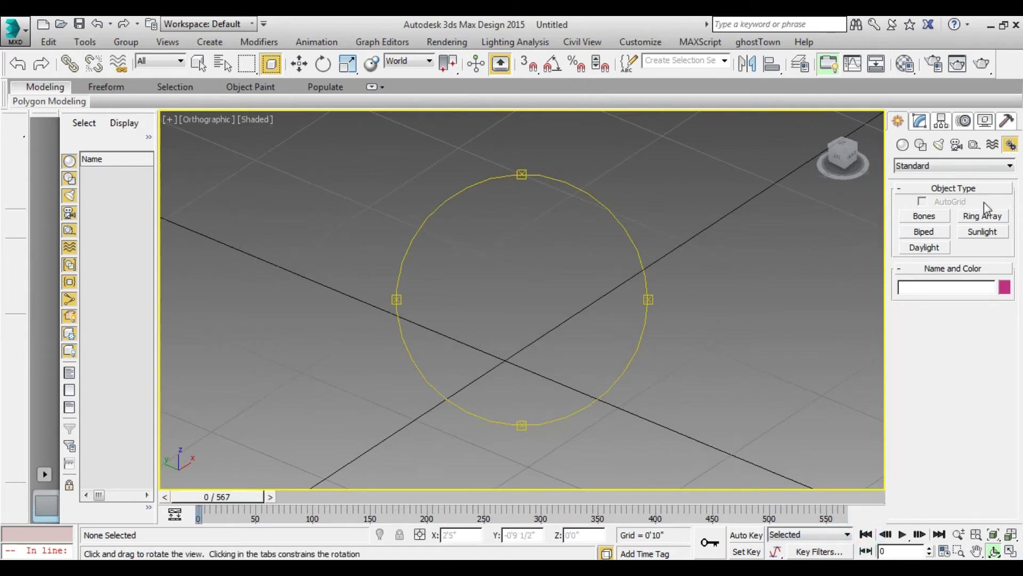
- Draw a new biped Bip001 and put it in Footstep Mode from the Motion panel
click(924, 232)
drag(492, 384, 496, 59)
alt+middle_drag(590, 314, 554, 349)
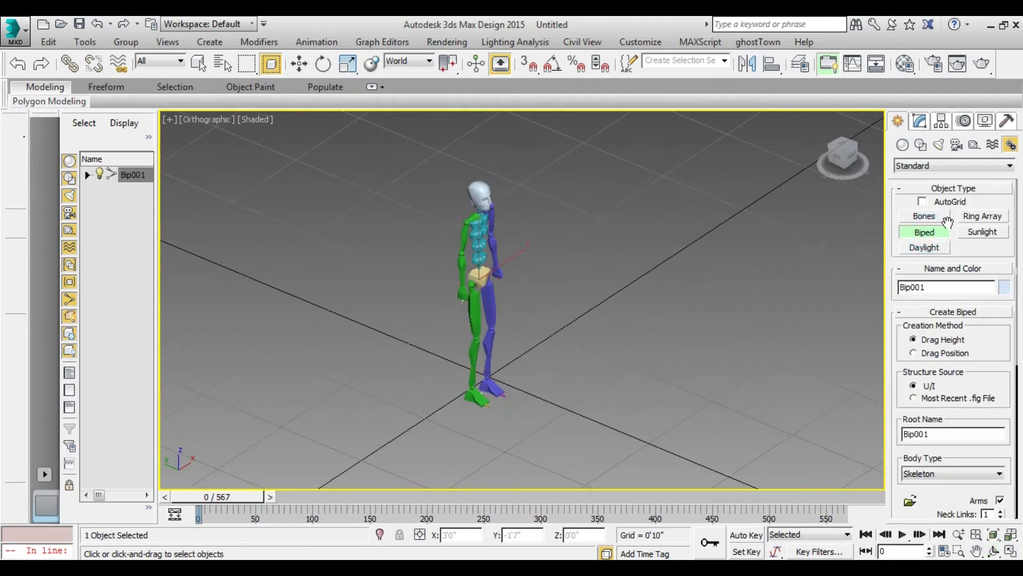
click(963, 121)
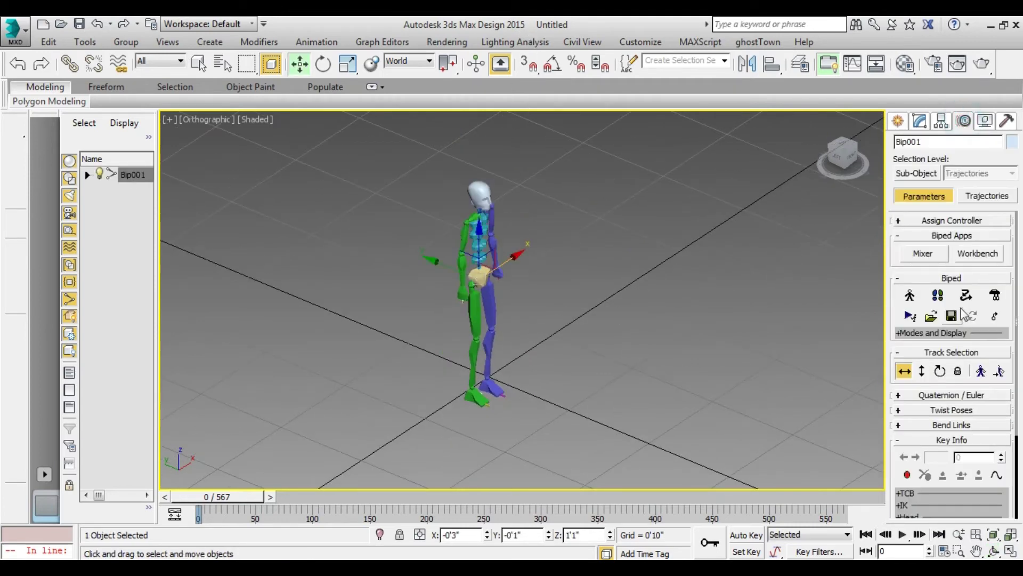
click(939, 296)
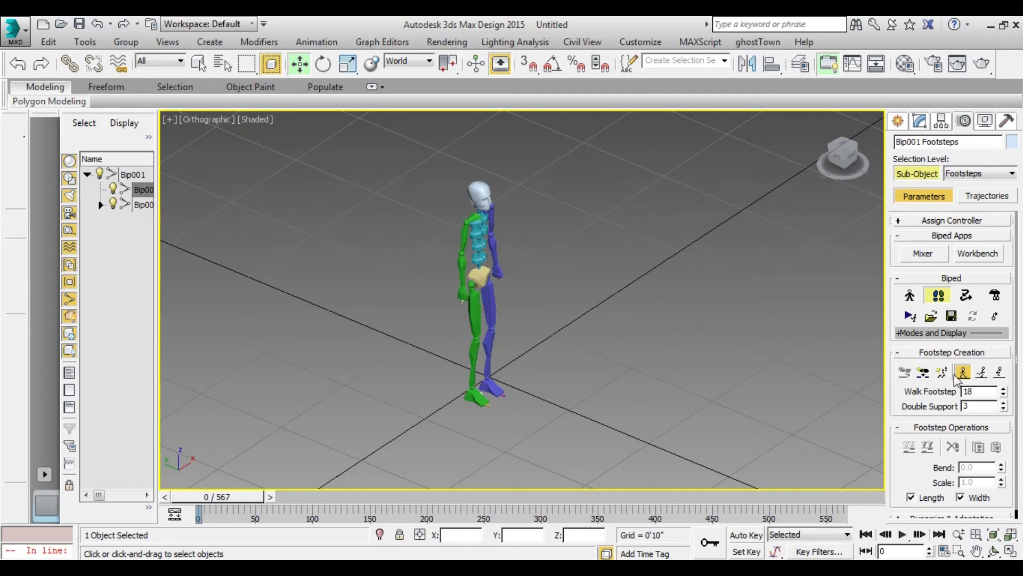
- Create 14 multiple walk footsteps for Bip001 in a straight line
click(942, 372)
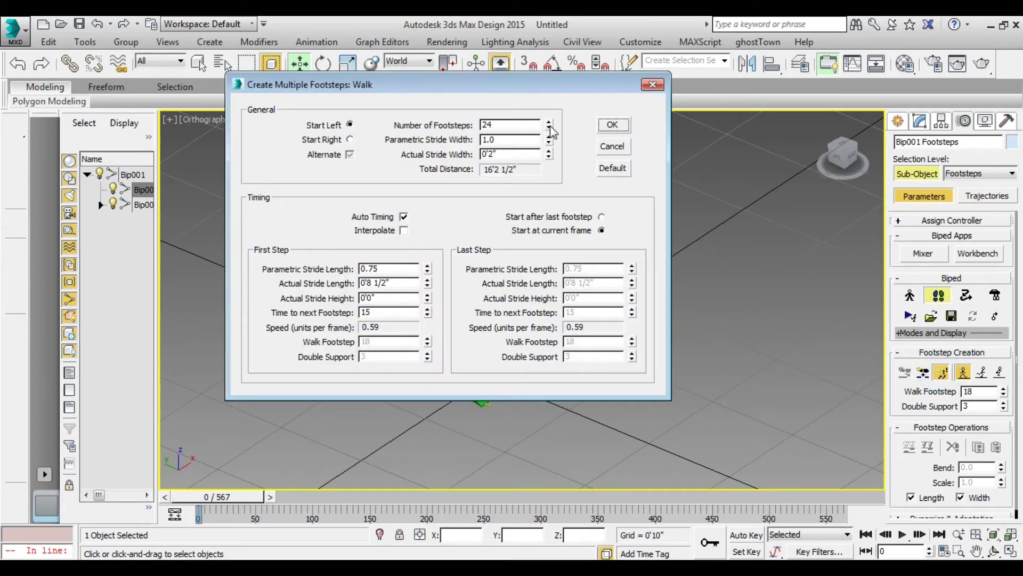
click(549, 128)
click(549, 128)
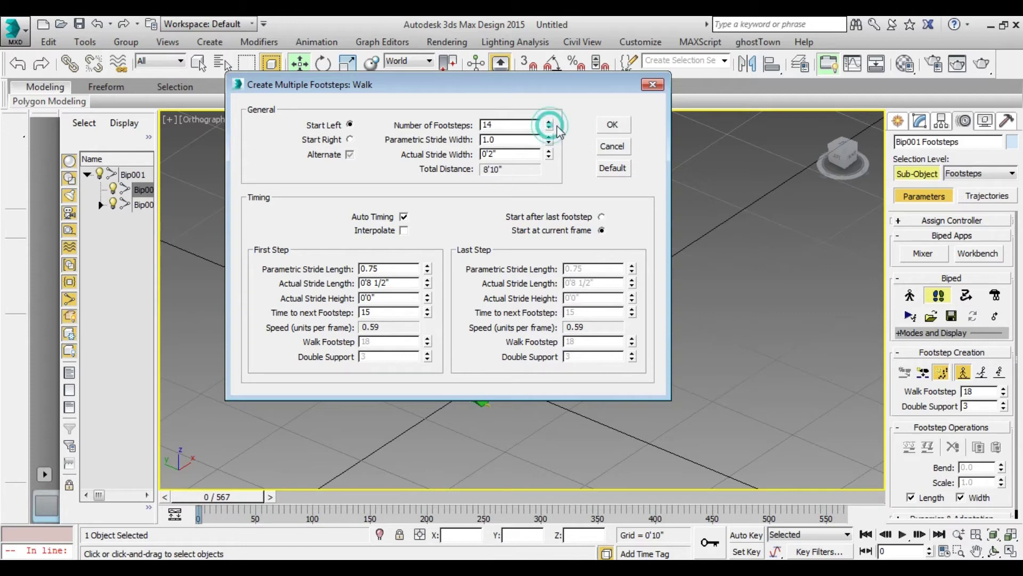
click(618, 126)
scroll(722, 352, down, 2)
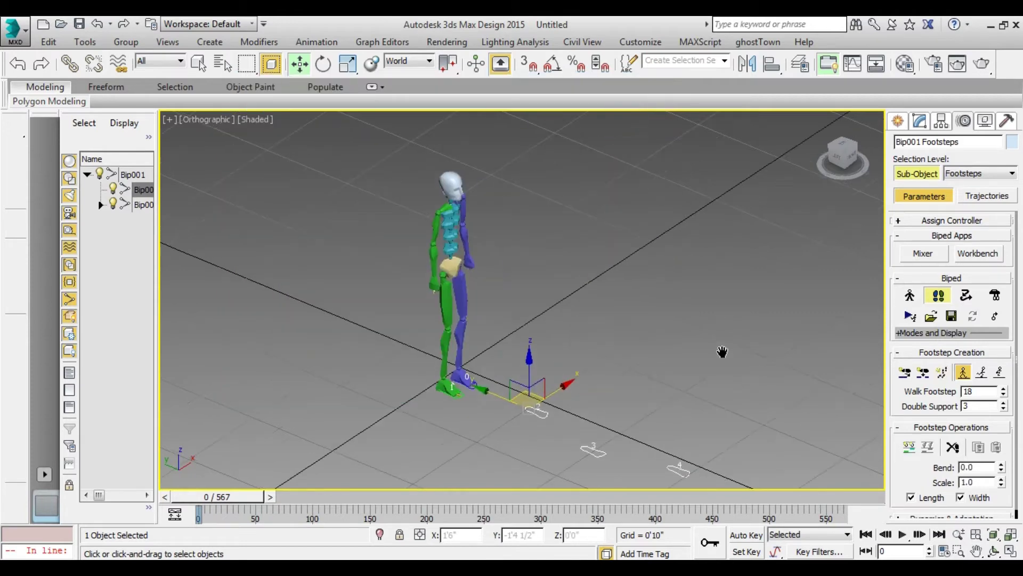
scroll(628, 308, down, 2)
- Select footsteps 9–12, Bend them to curve back toward Bip001, then play
click(773, 438)
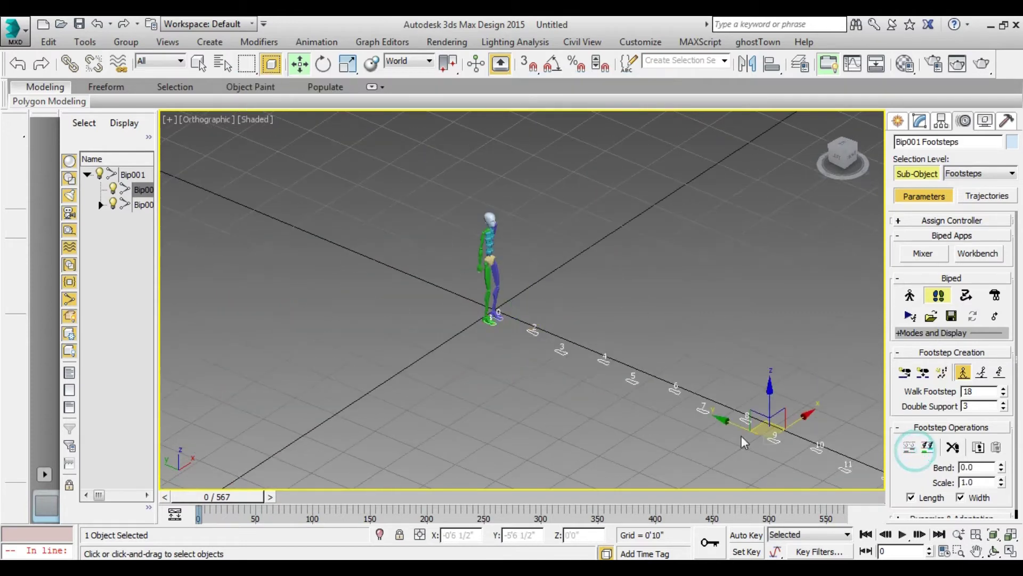
middle_drag(741, 435, 491, 327)
click(640, 369)
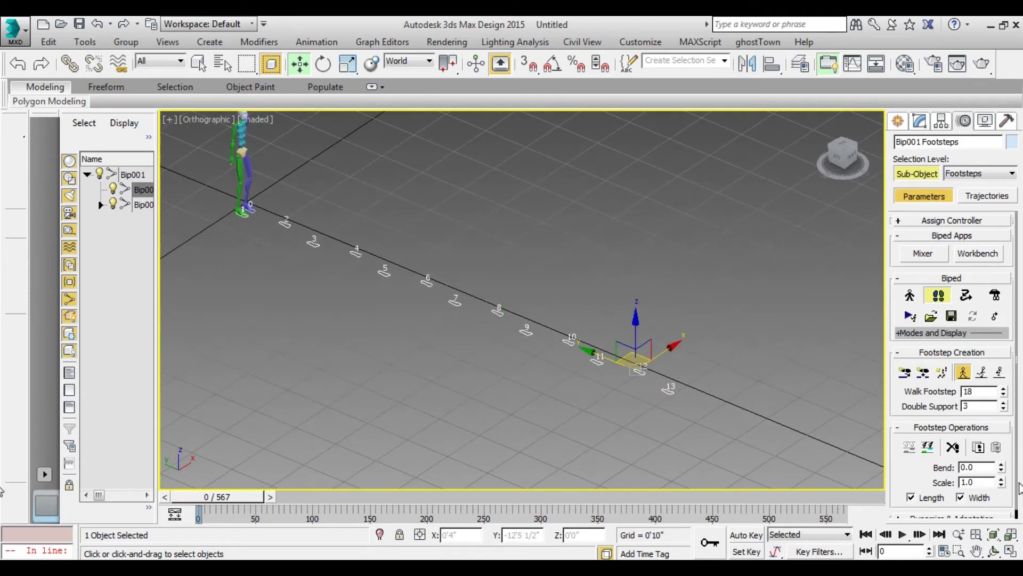
drag(1002, 468, 777, 142)
middle_drag(608, 287, 740, 375)
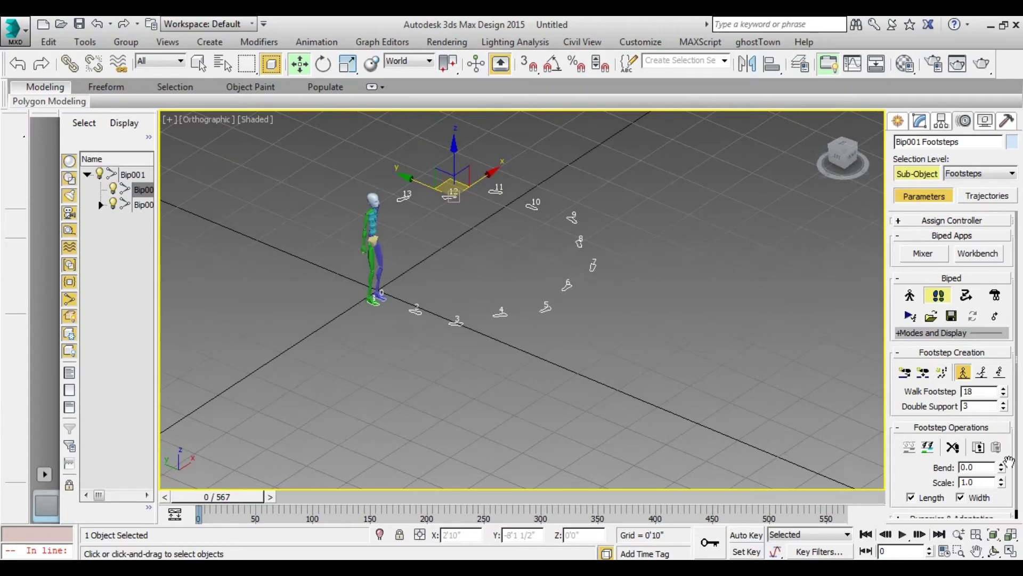
click(1002, 471)
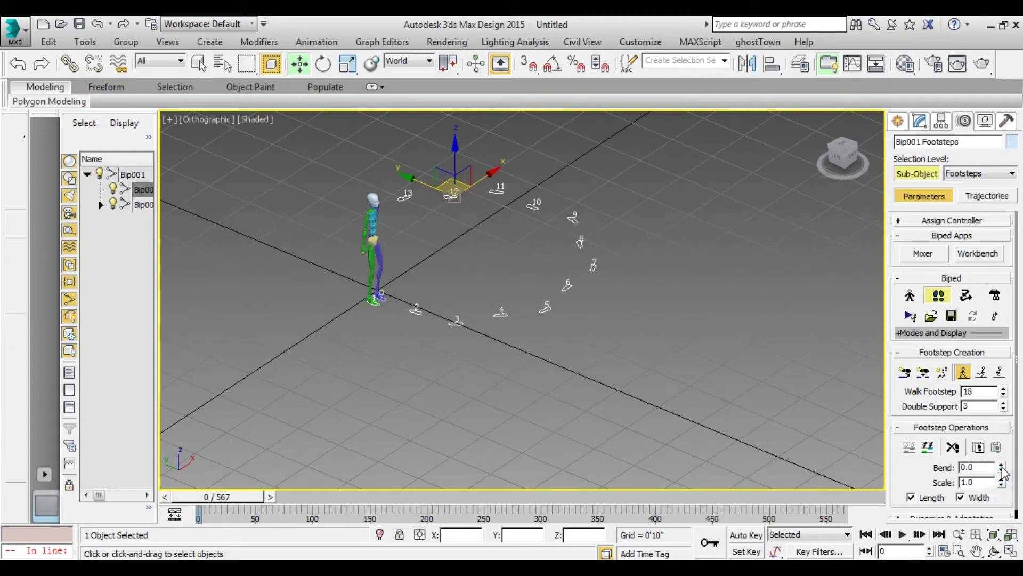
drag(1004, 471, 1002, 424)
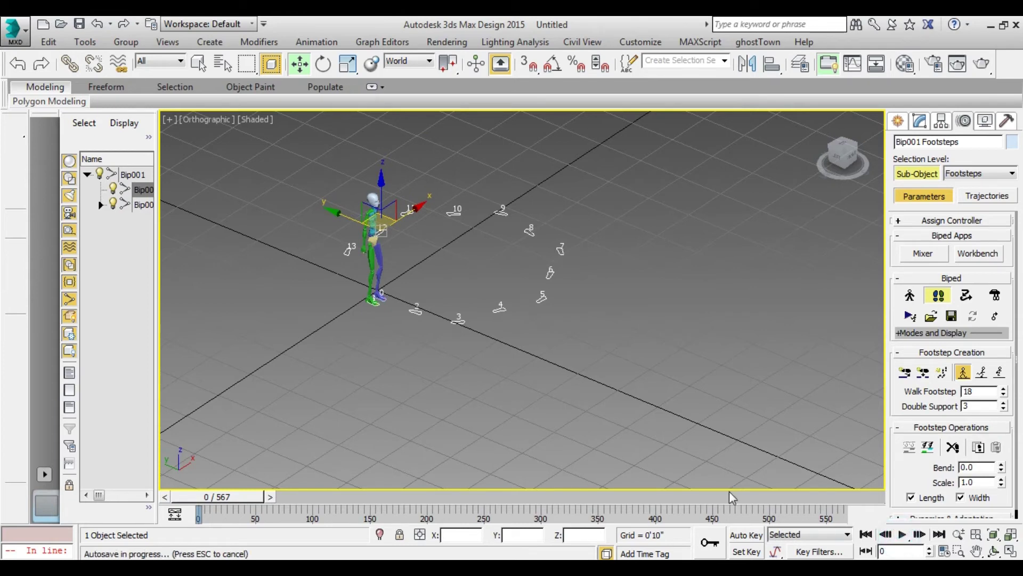
click(905, 541)
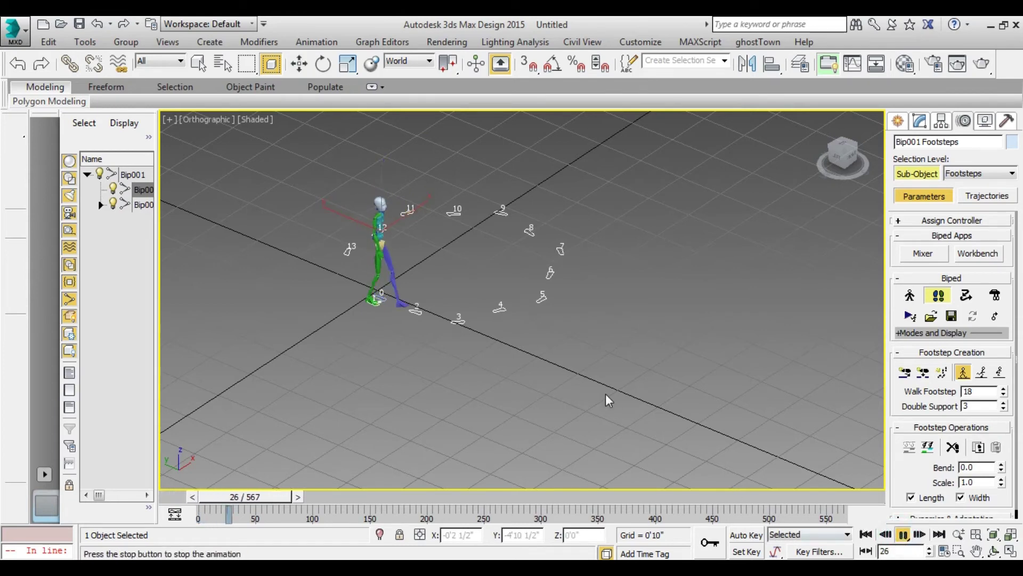
- Stop at frame 0, test the Bend spinner, then reset Bend to 0.0
scroll(607, 395, up, 5)
scroll(615, 443, down, 5)
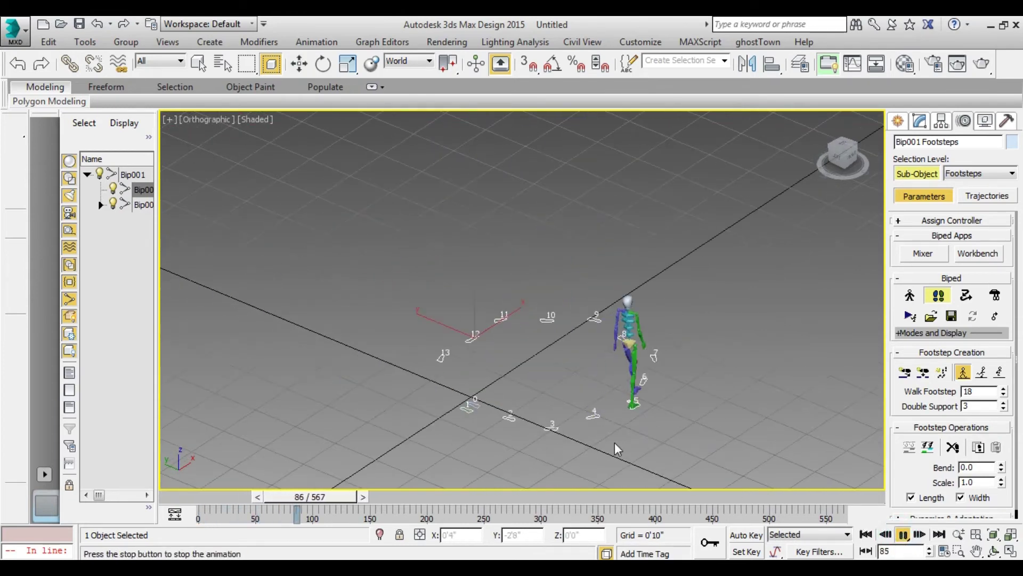
scroll(615, 442, up, 4)
scroll(606, 441, down, 5)
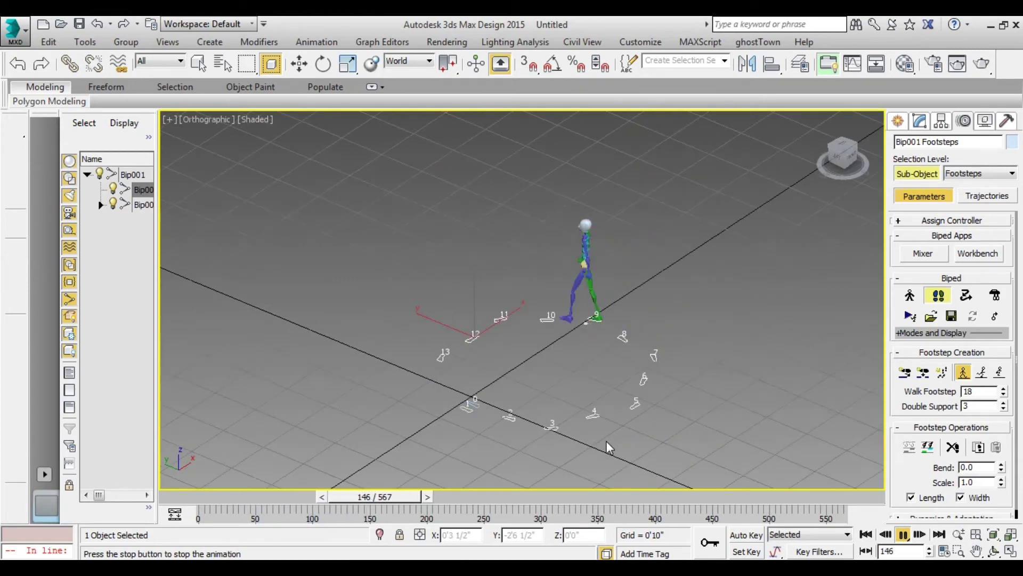
scroll(606, 440, up, 5)
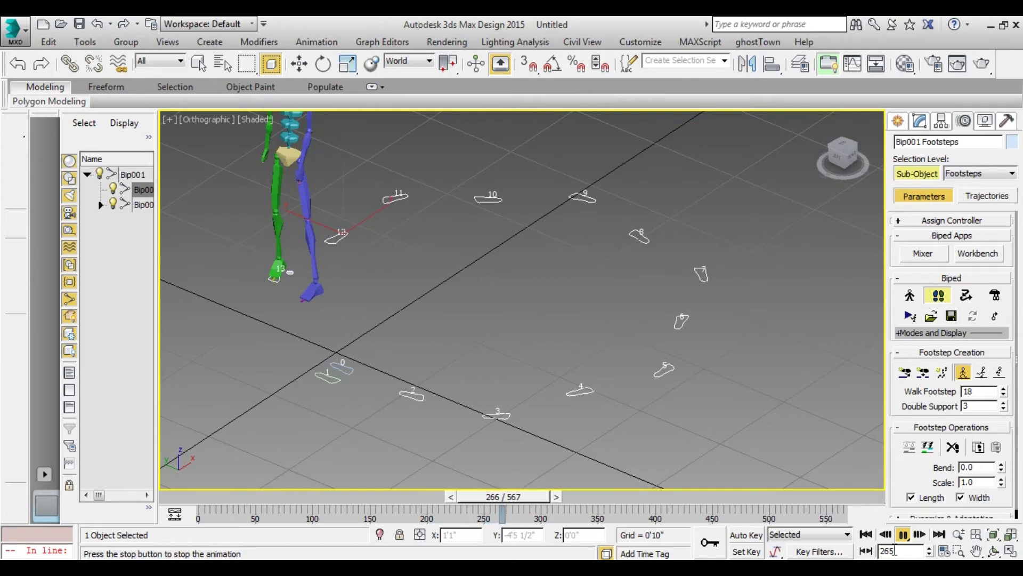
click(866, 534)
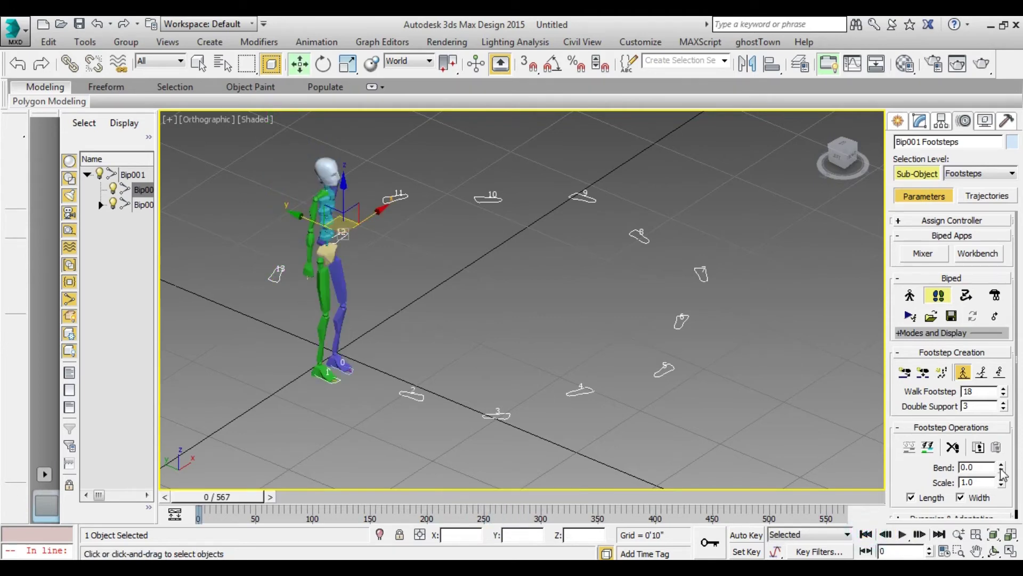
mouse_move(1002, 469)
mouse_down()
mouse_move(1002, 451)
mouse_move(1002, 501)
mouse_move(1002, 490)
mouse_up()
mouse_move(738, 457)
middle_down()
mouse_move(798, 418)
mouse_move(816, 386)
middle_up()
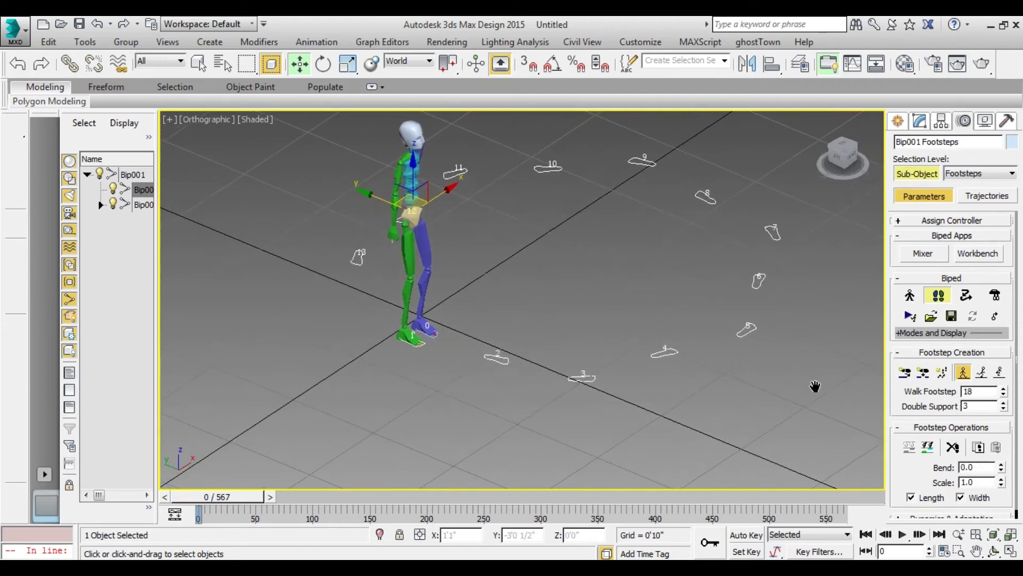
scroll(543, 311, up, 3)
middle_drag(647, 311, 838, 227)
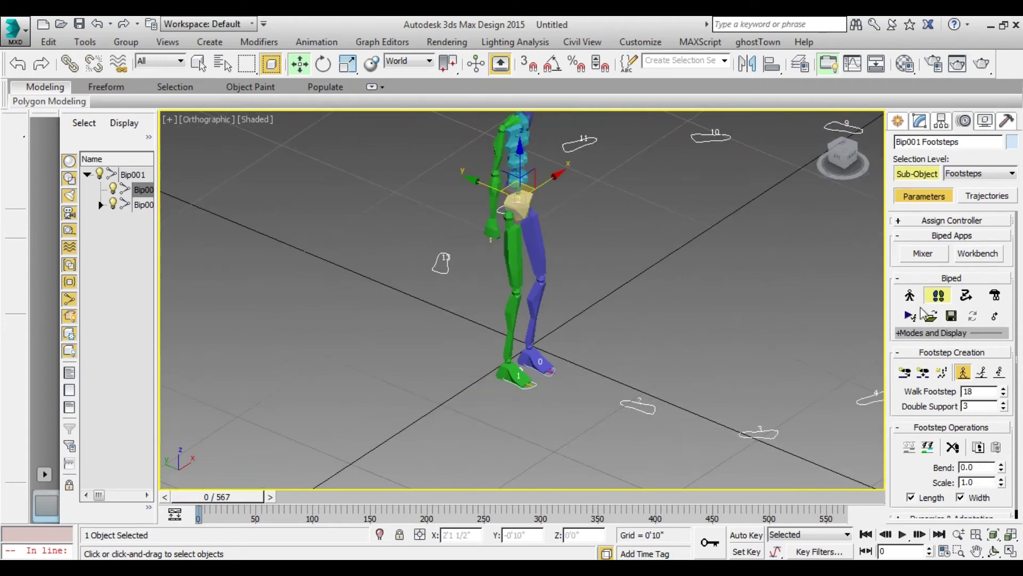
- In Figure Mode, uniformly scale up Bip001 Head greatly
click(911, 296)
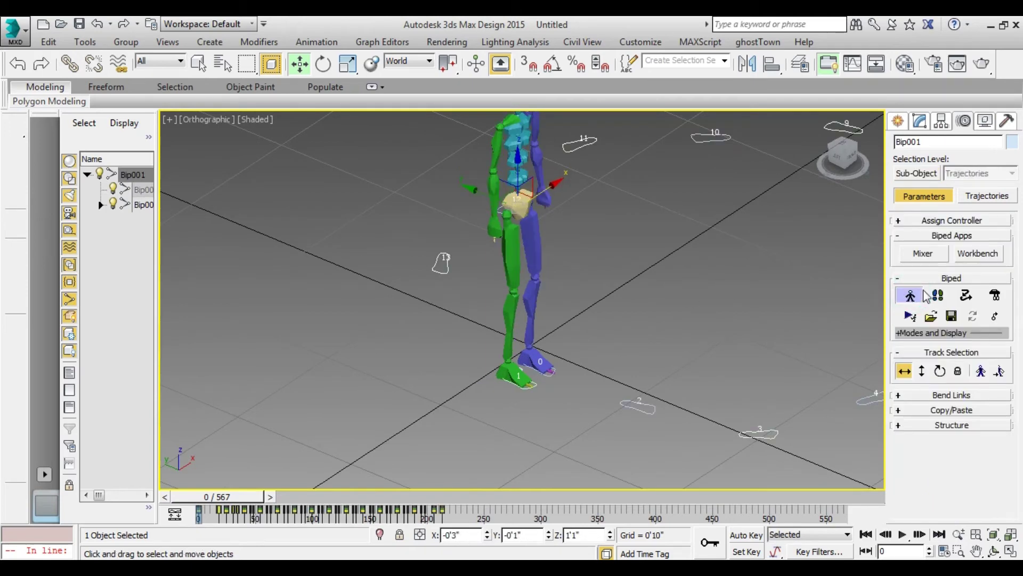
middle_drag(649, 269, 656, 376)
click(535, 193)
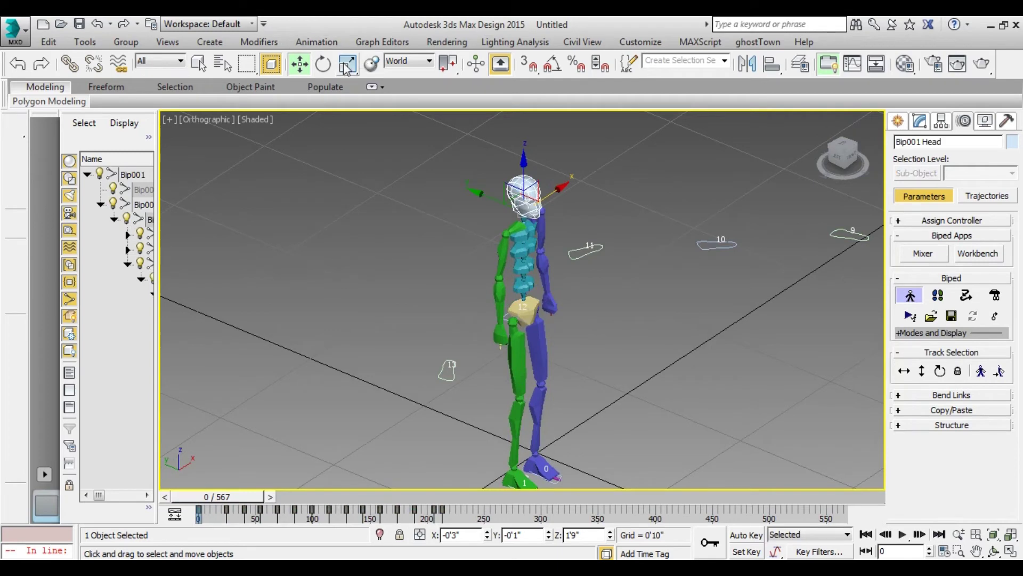
click(347, 63)
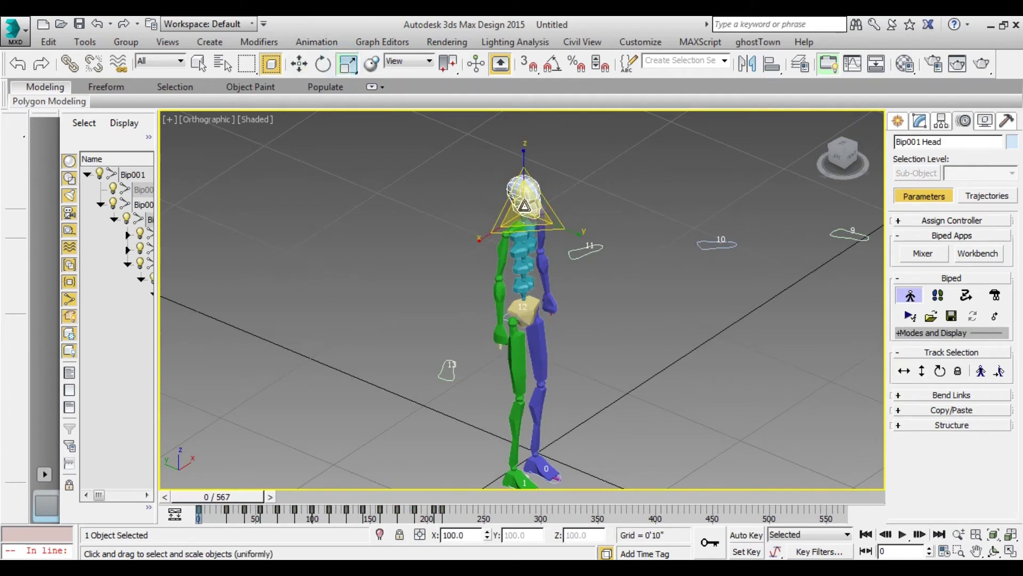
drag(525, 205, 553, 261)
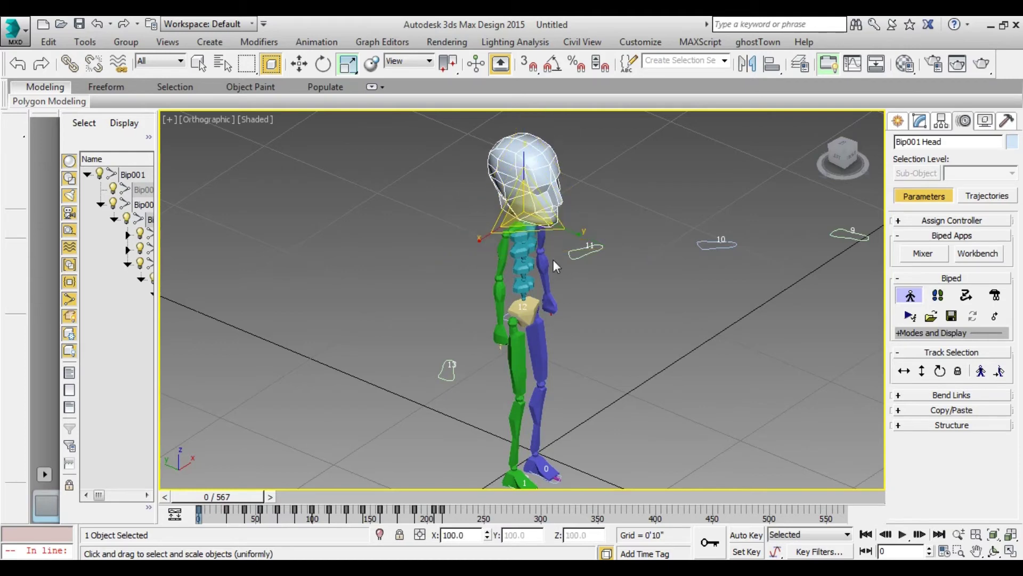
- Scale up Bip001 R Forearm, then reframe the biped and its footsteps
click(500, 294)
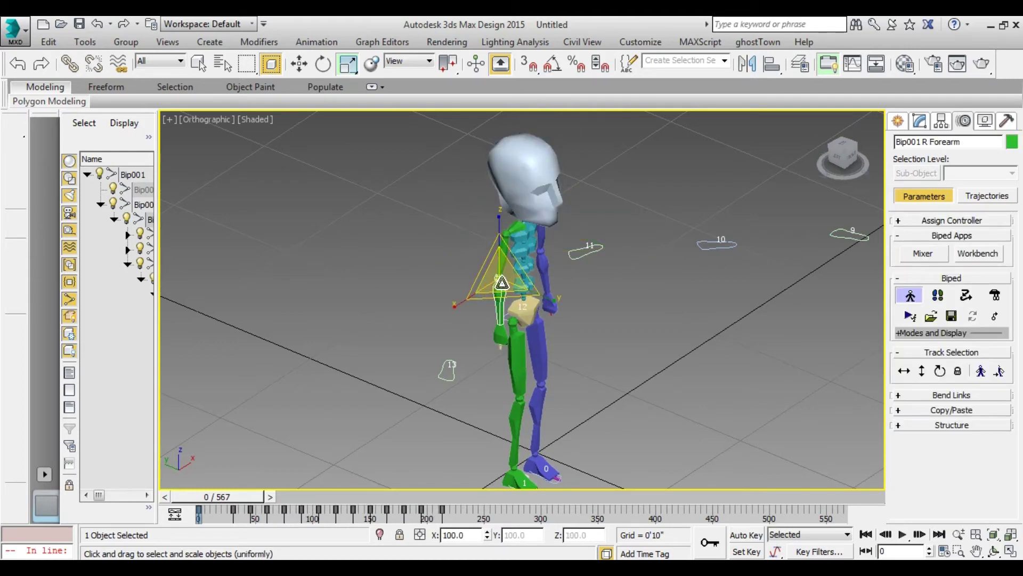
drag(502, 283, 505, 228)
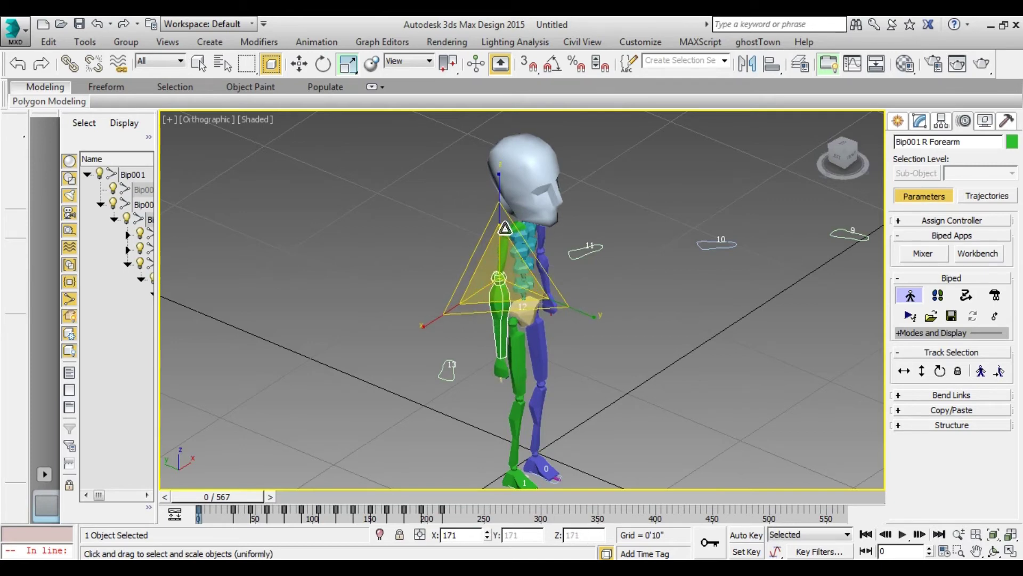
right_click(505, 228)
drag(500, 277, 498, 231)
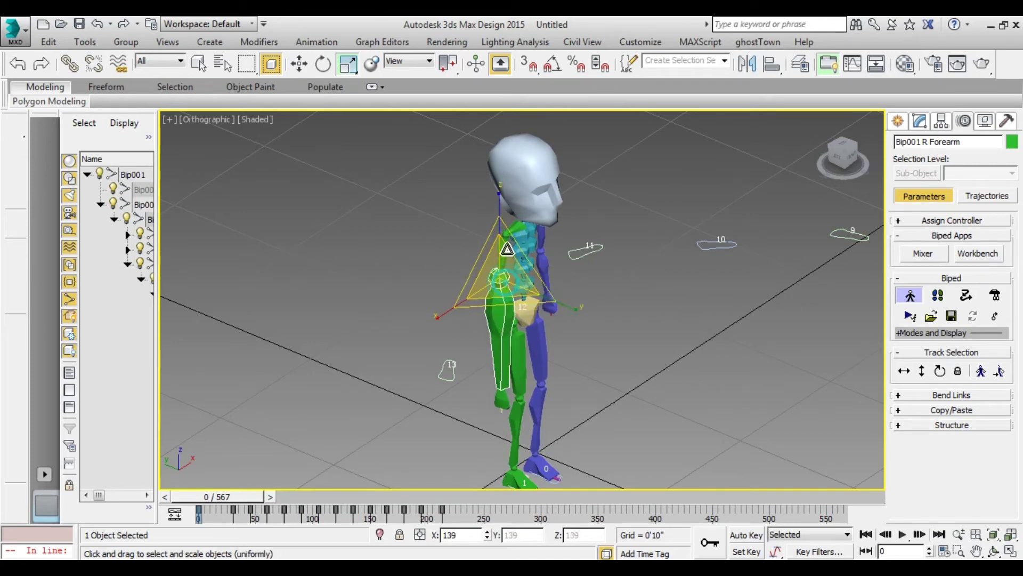
middle_drag(664, 334, 597, 269)
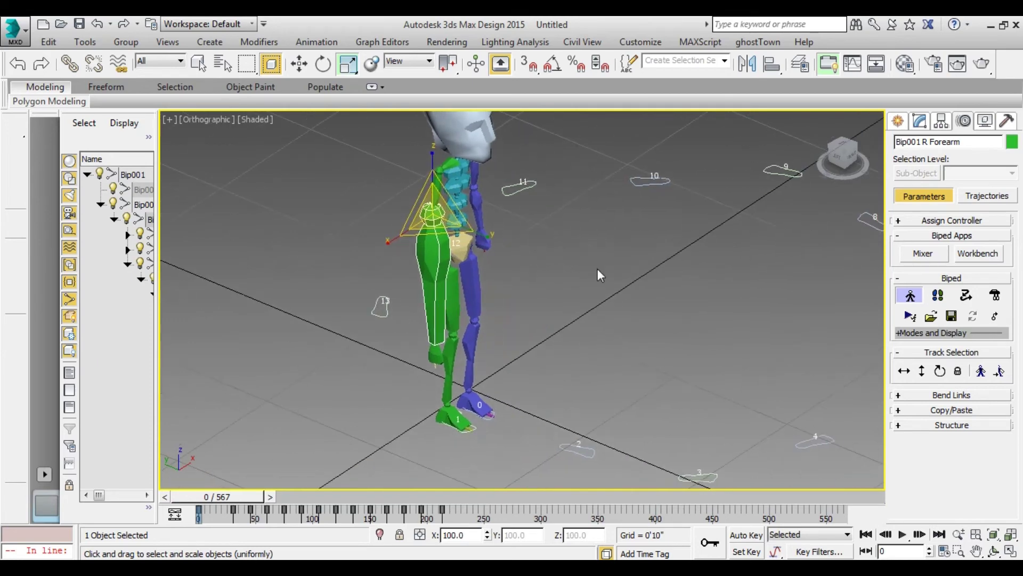
middle_drag(602, 344, 558, 338)
scroll(558, 338, down, 3)
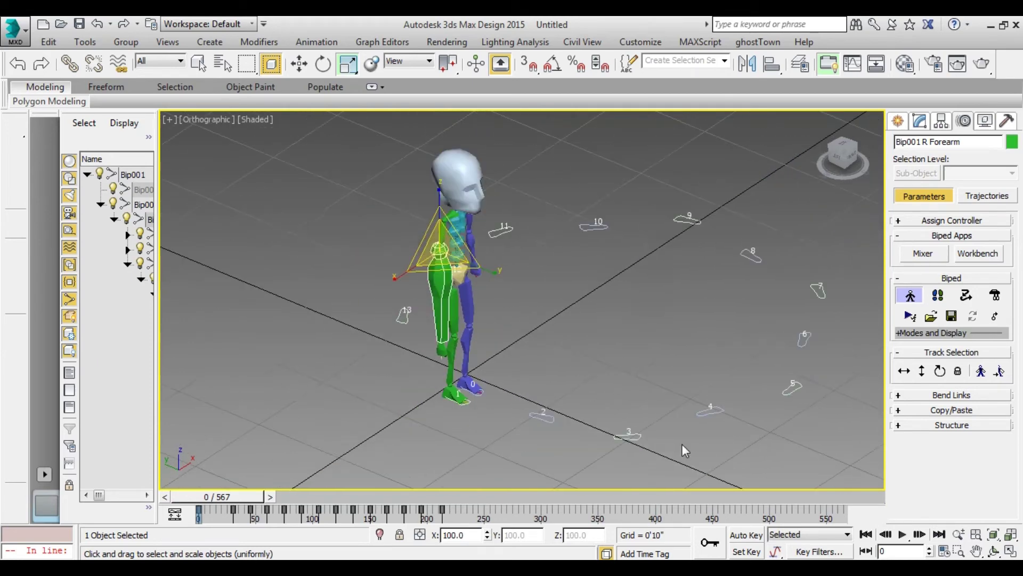
- Play the big-headed biped's walk, switching back to Footstep Mode while following it
click(903, 535)
click(903, 535)
middle_drag(747, 417, 671, 401)
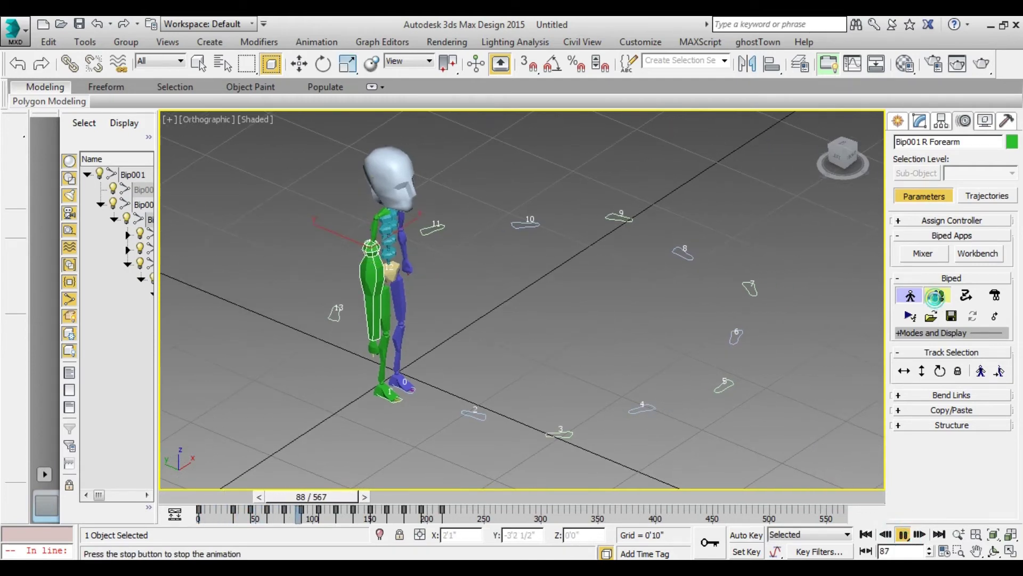
click(938, 299)
middle_drag(693, 375, 717, 430)
scroll(717, 430, down, 3)
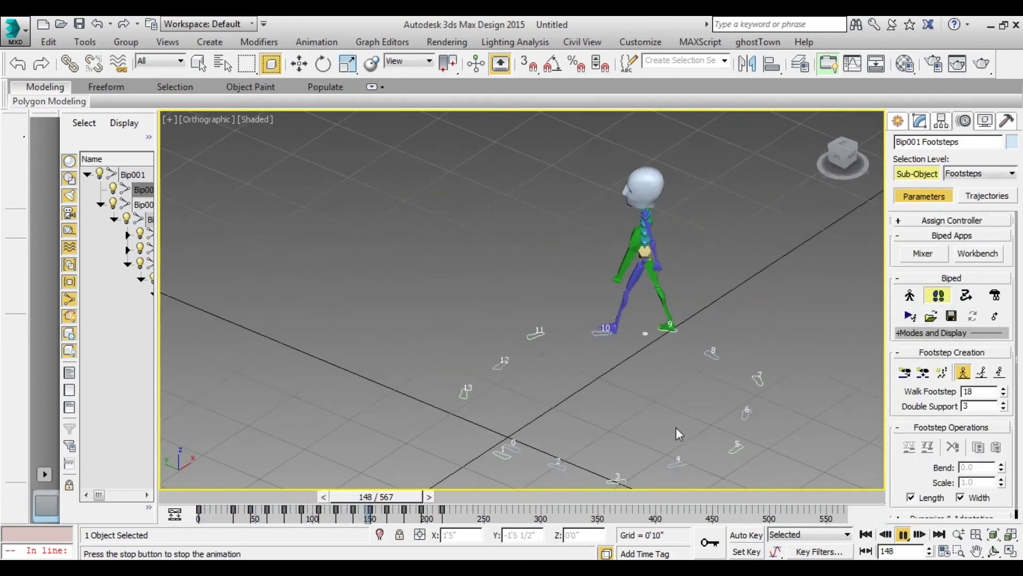
middle_drag(612, 427, 573, 384)
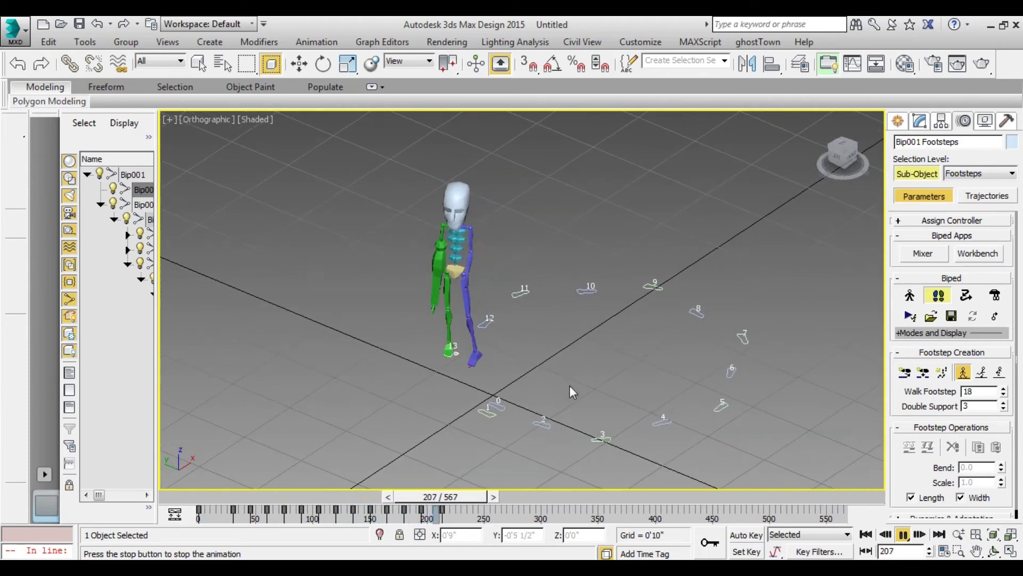
- Stop playback, return to frame 0, and recenter Bip001 in the view
key(r)
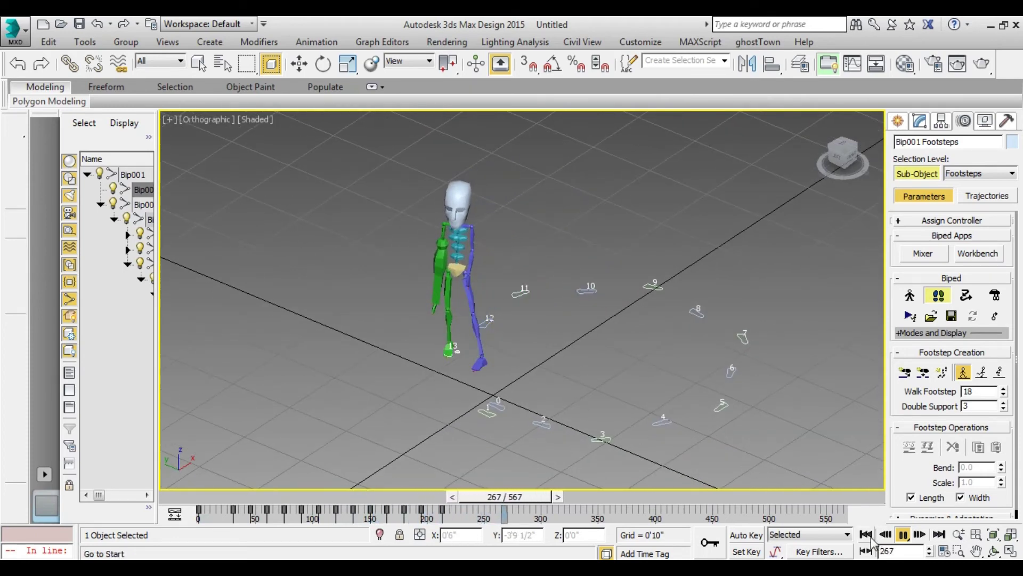
click(866, 534)
middle_drag(679, 386, 634, 382)
scroll(561, 380, up, 2)
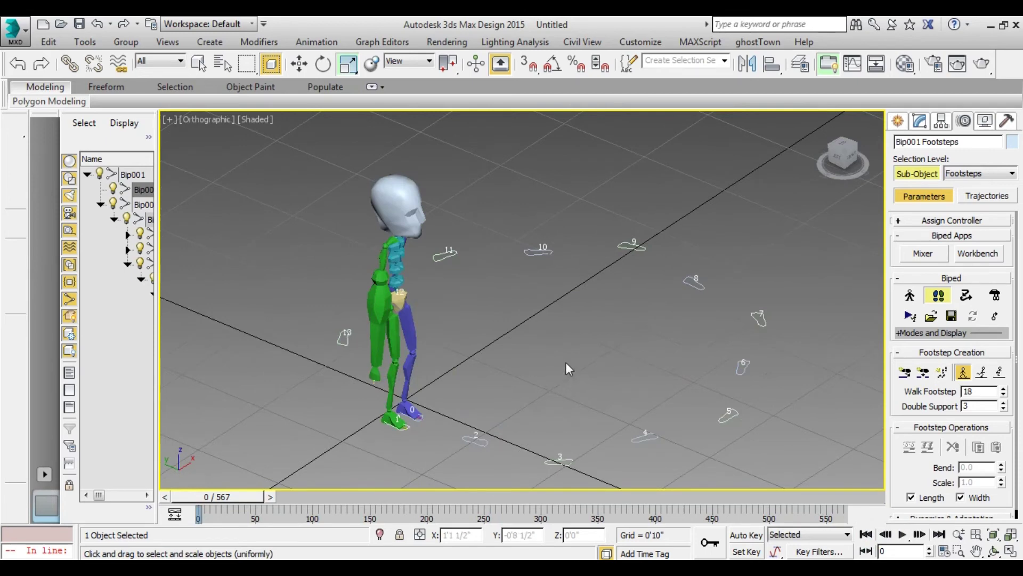
middle_drag(566, 363, 578, 316)
- Create a small Teapot001 beside the biped's feet from Standard Primitives
click(898, 121)
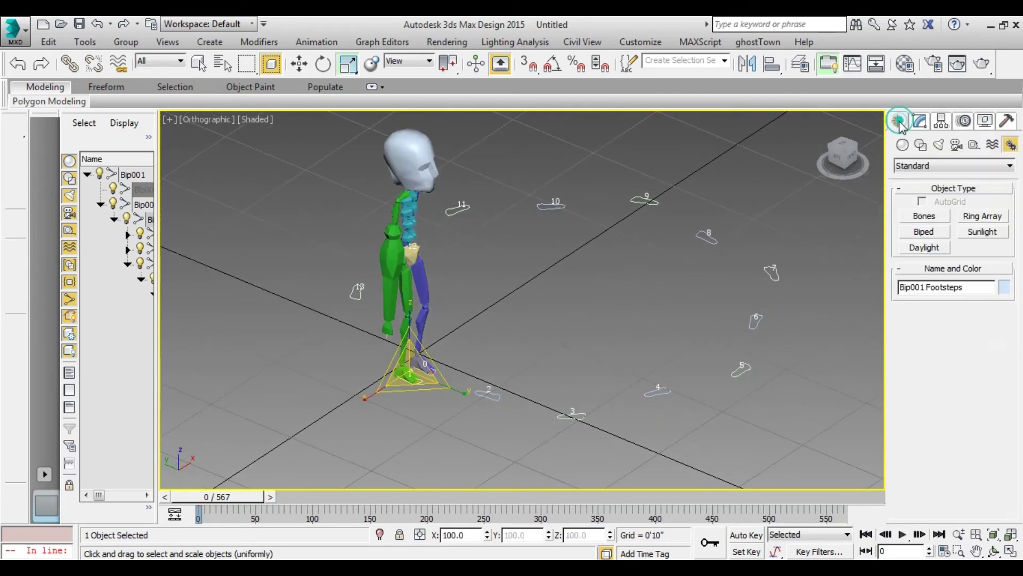
click(925, 216)
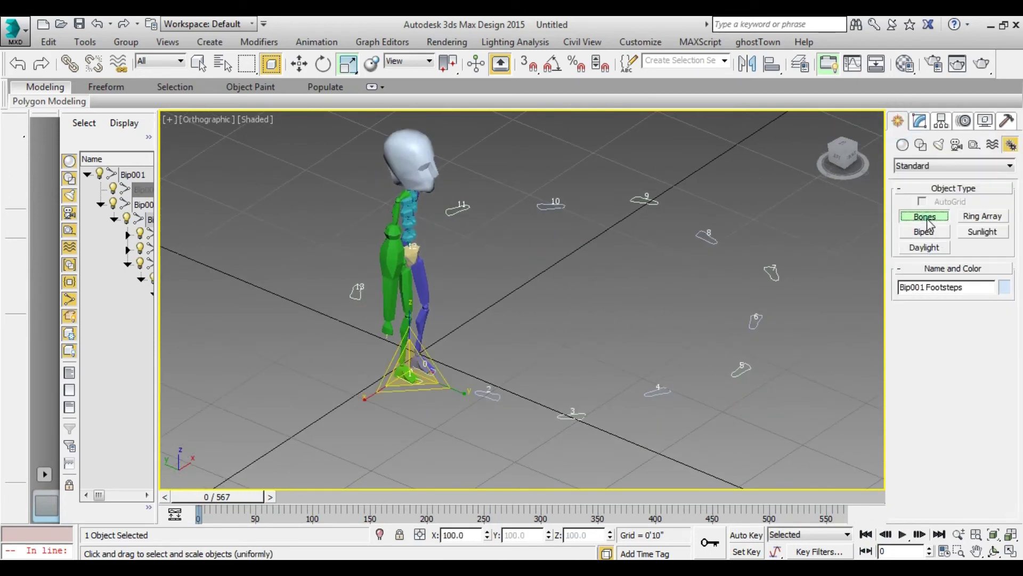
click(902, 144)
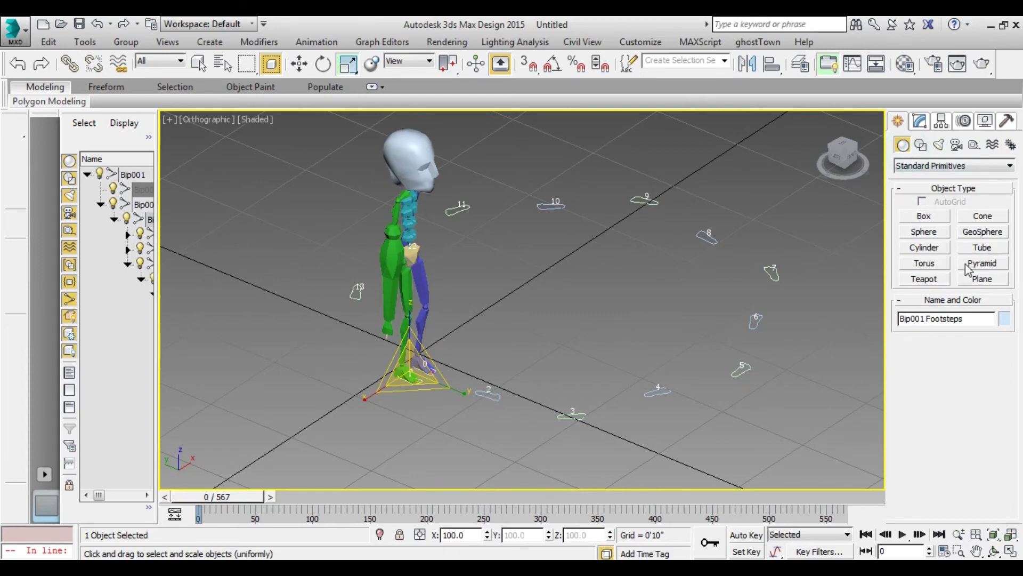
click(924, 278)
middle_drag(368, 385, 421, 367)
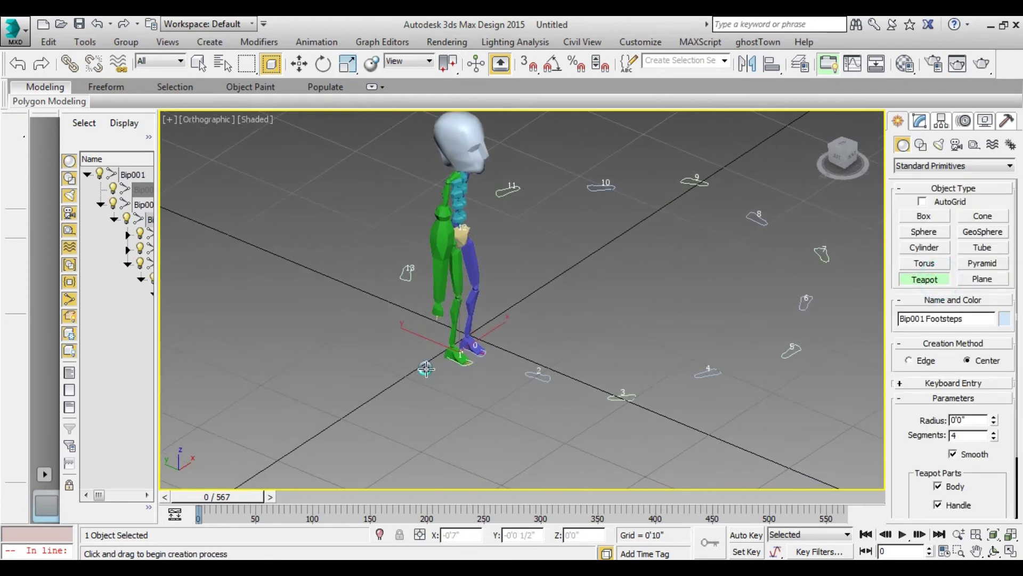
drag(427, 368, 447, 368)
scroll(469, 341, up, 2)
scroll(494, 315, up, 2)
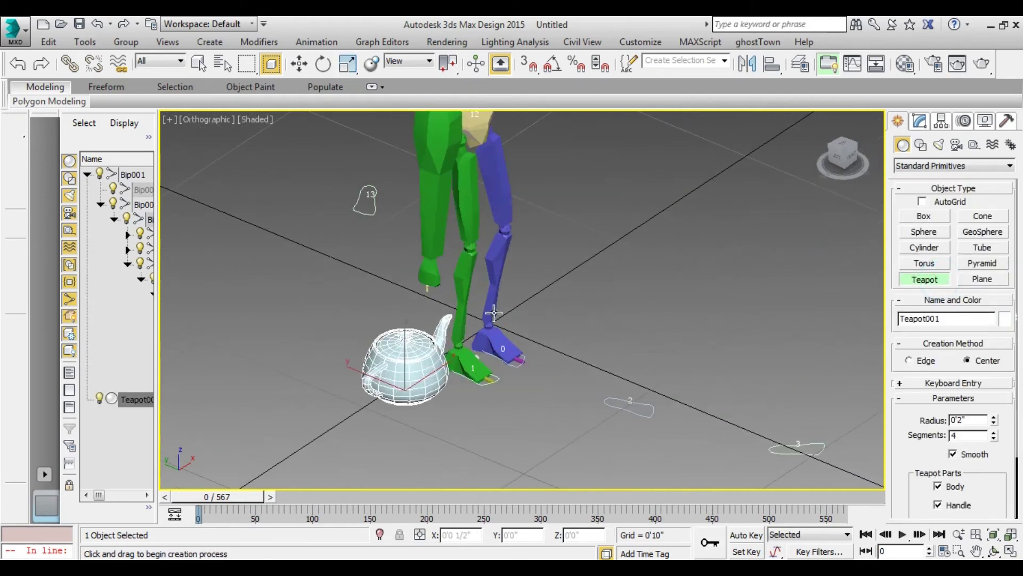
- Raise the teapot, turn it about its vertical axis, and slide it to the biped's feet
click(297, 68)
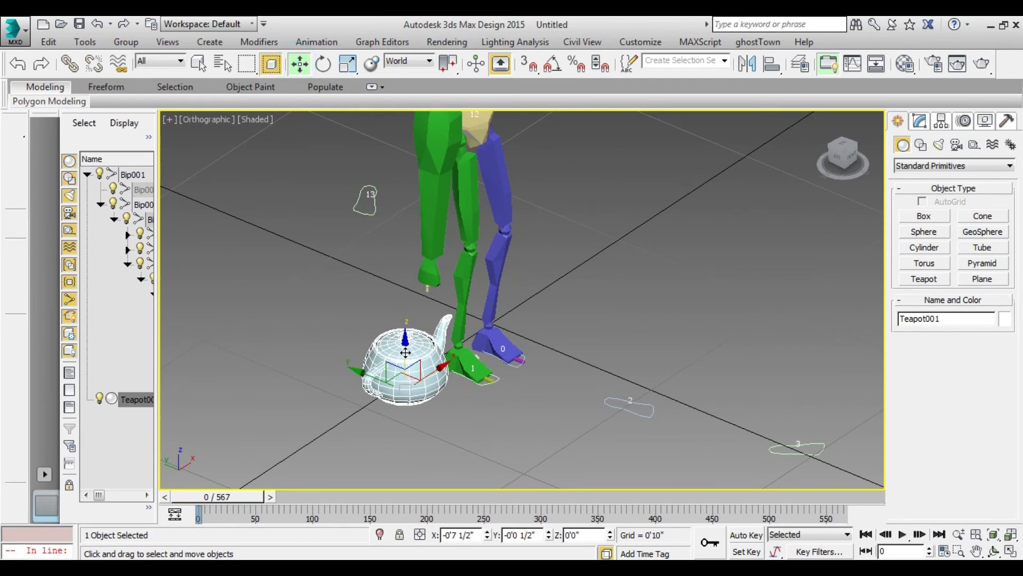
mouse_move(408, 341)
mouse_down()
mouse_move(423, 304)
mouse_move(438, 314)
mouse_up()
click(323, 63)
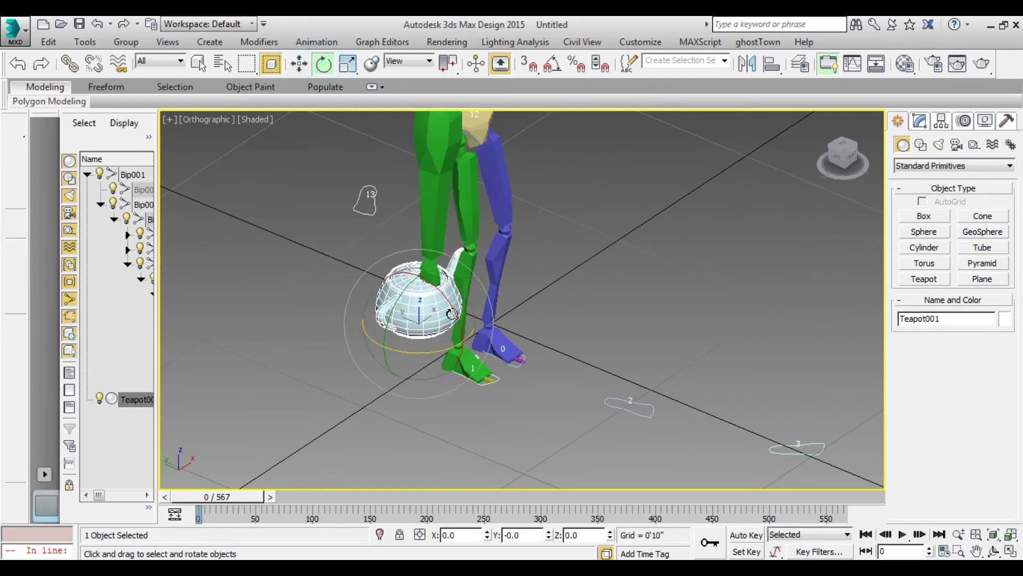
drag(373, 346, 353, 357)
middle_drag(292, 355, 381, 396)
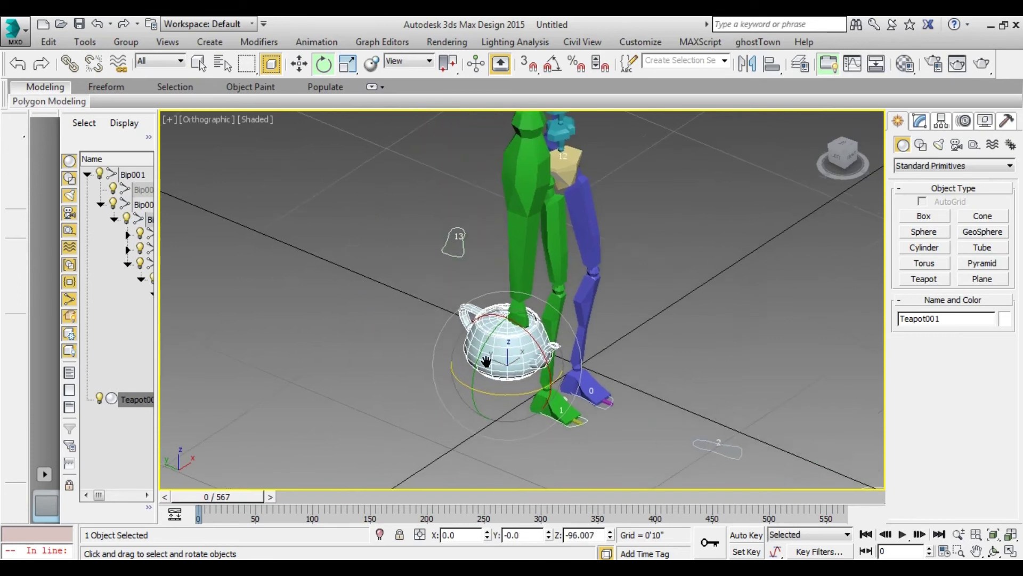
click(297, 64)
drag(467, 362, 513, 382)
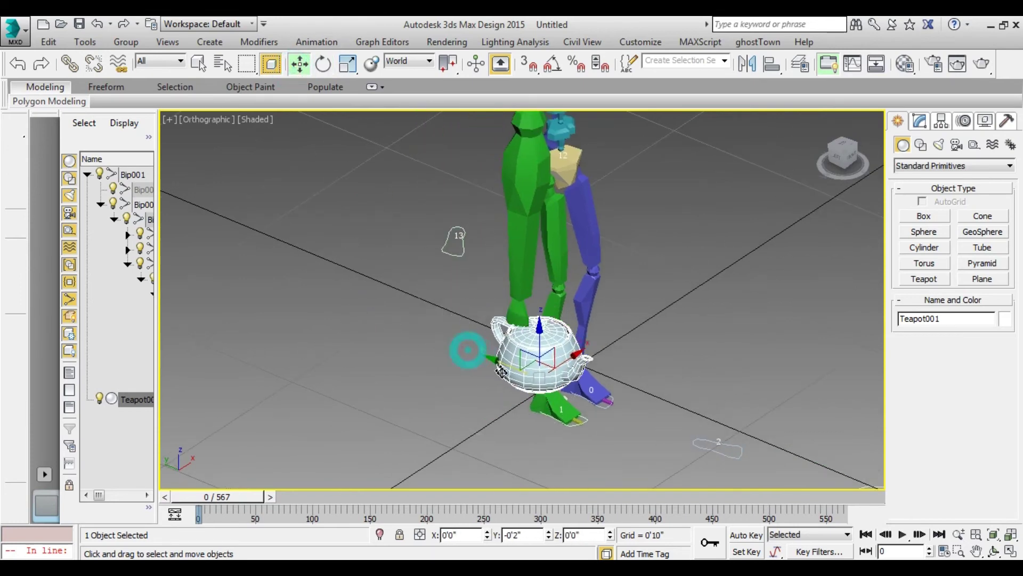
- Add a Physique modifier to Teapot001 from the Modifier List
click(921, 121)
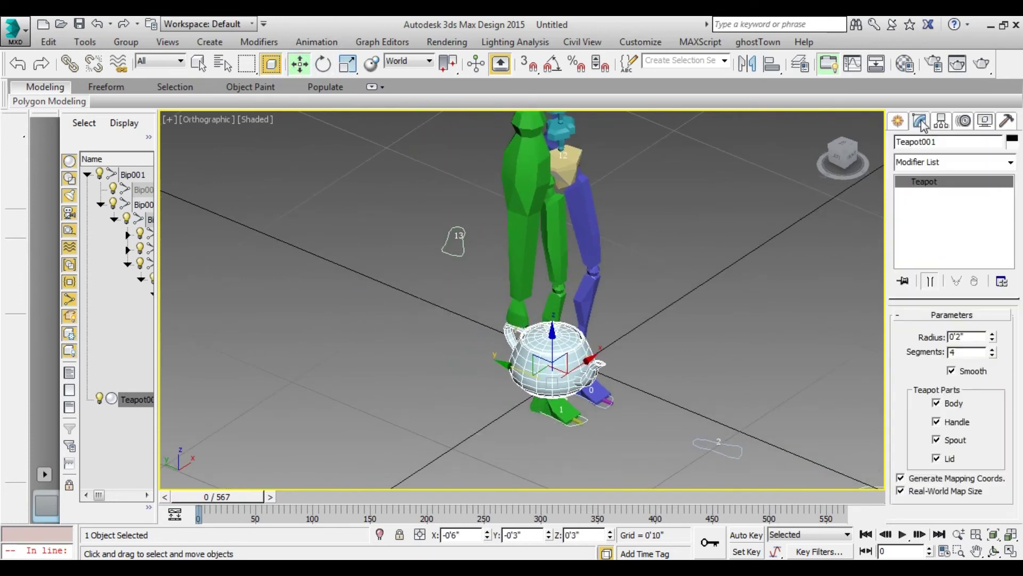
click(1010, 163)
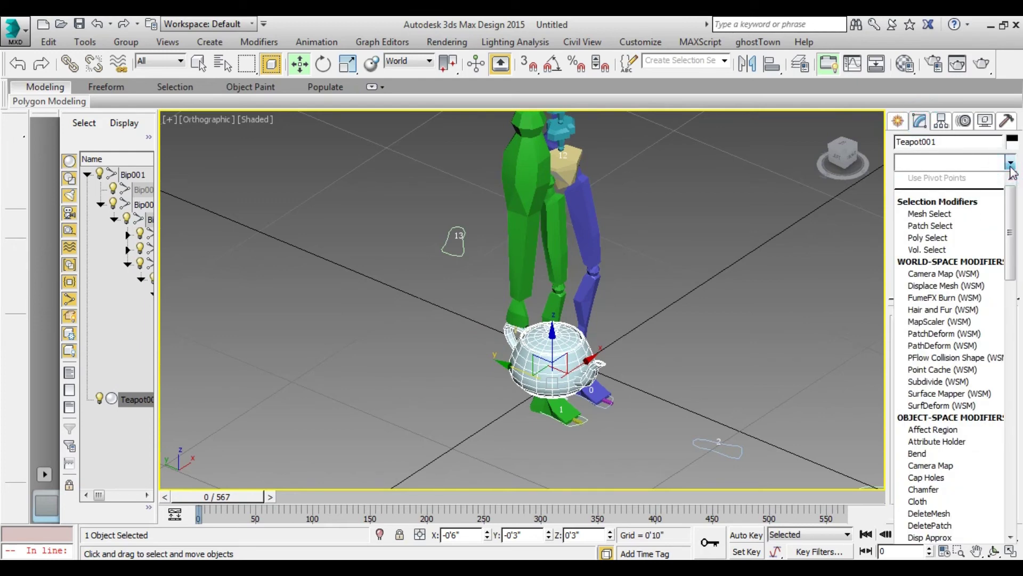
drag(1011, 223, 1011, 450)
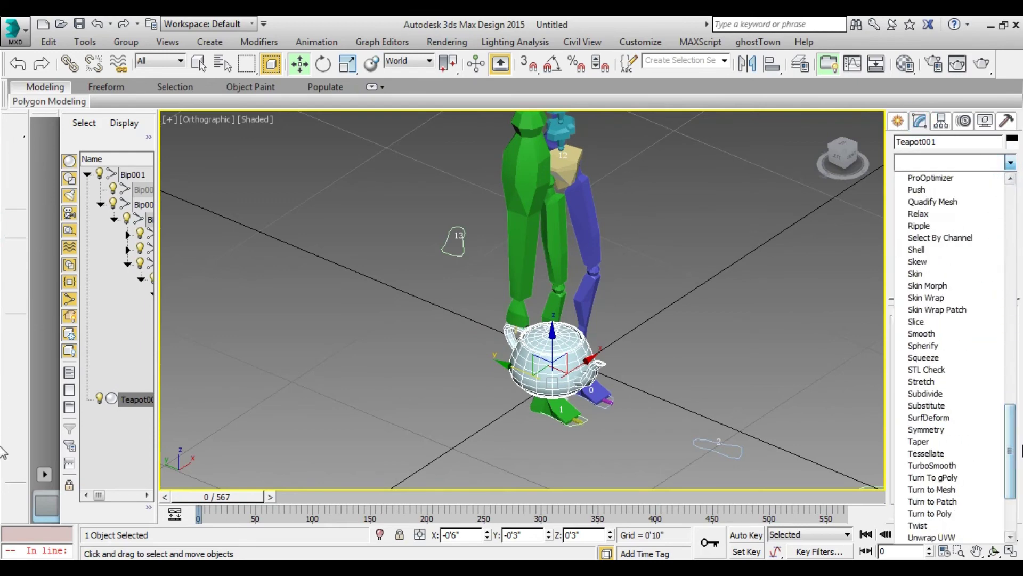
key(p)
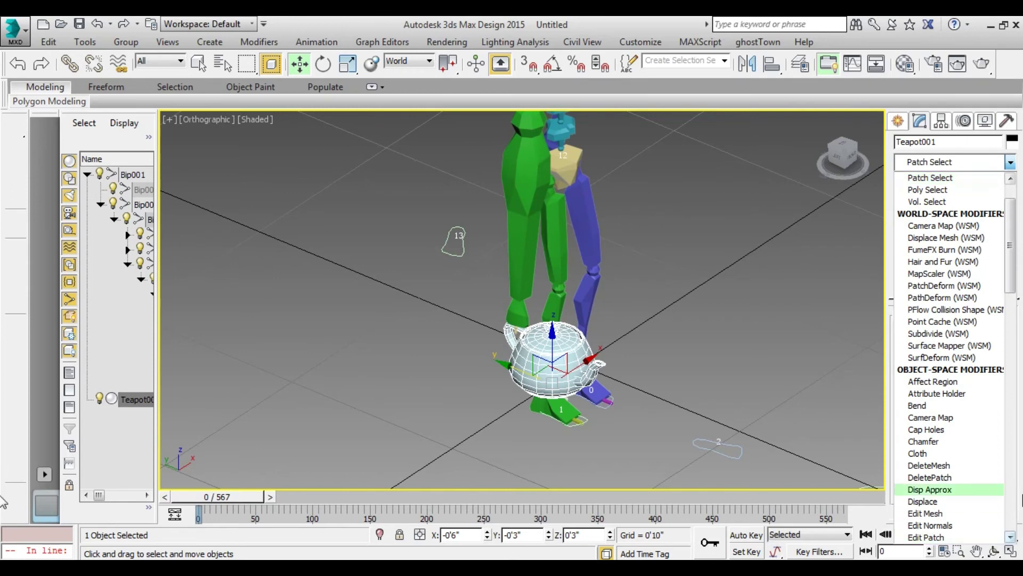
mouse_move(1012, 261)
mouse_down()
mouse_move(1020, 417)
mouse_move(1020, 408)
mouse_up()
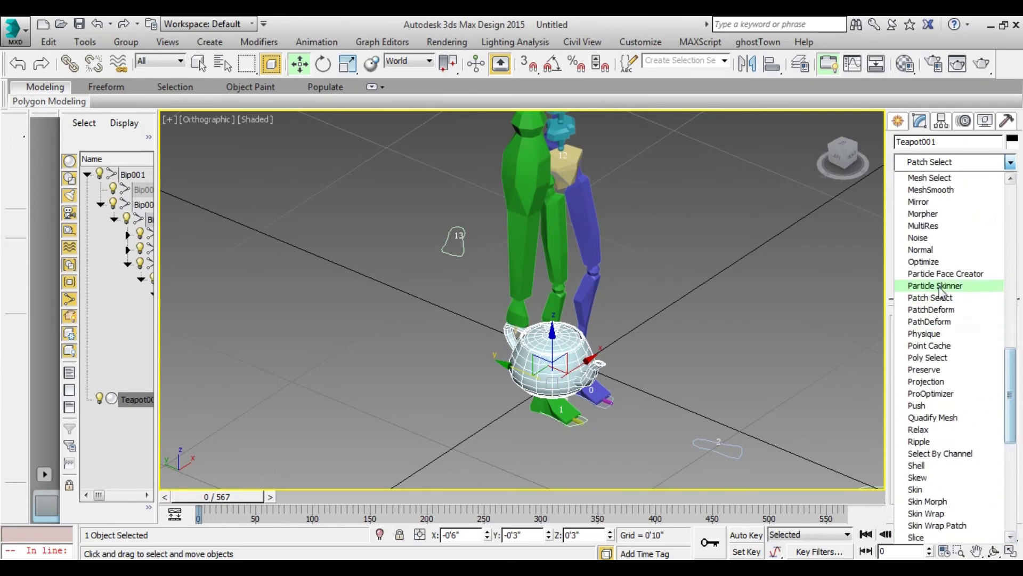
click(931, 338)
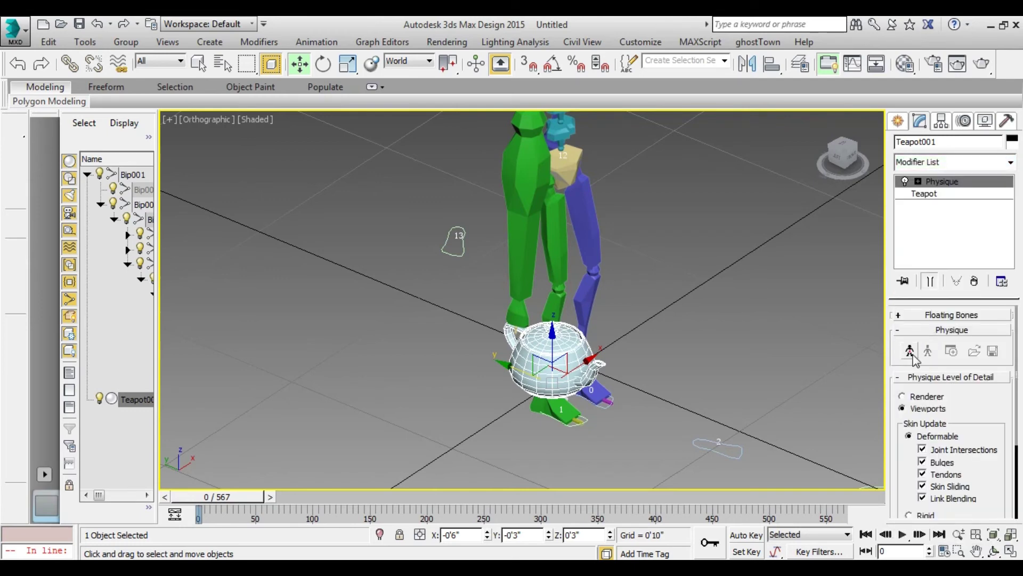
- Attach Physique to the biped's pelvis and confirm the initialization settings
click(911, 354)
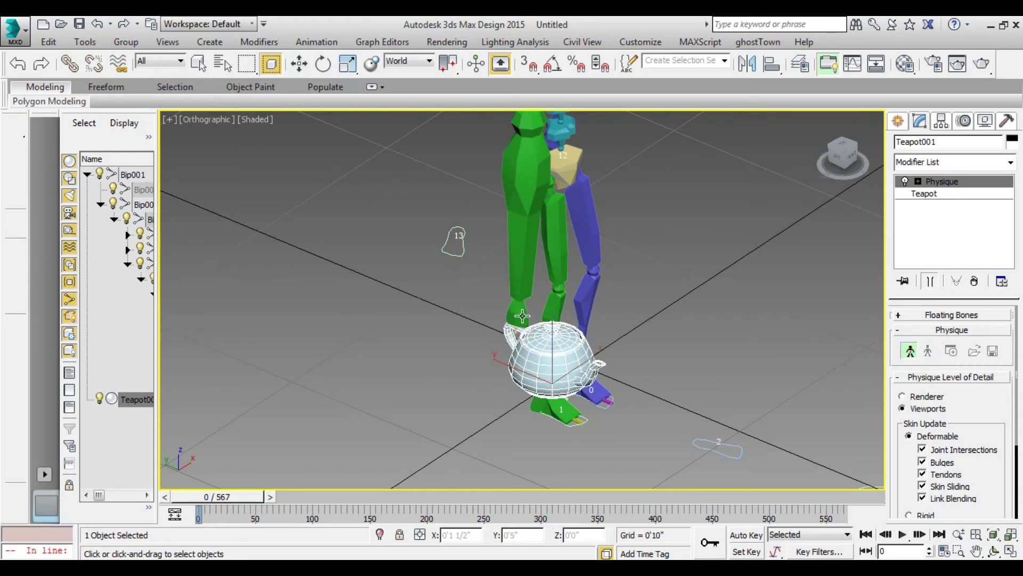
click(519, 317)
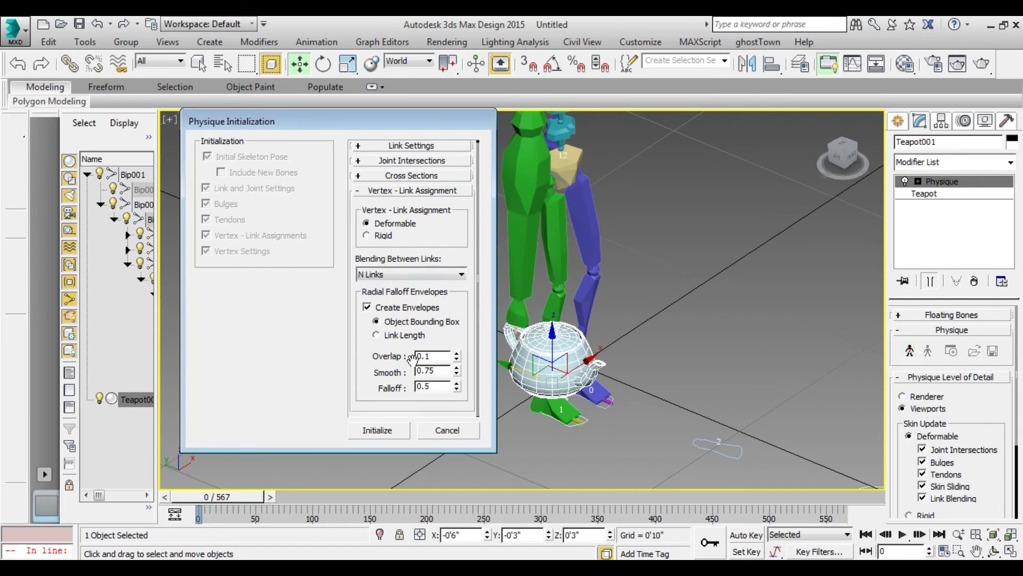
click(378, 430)
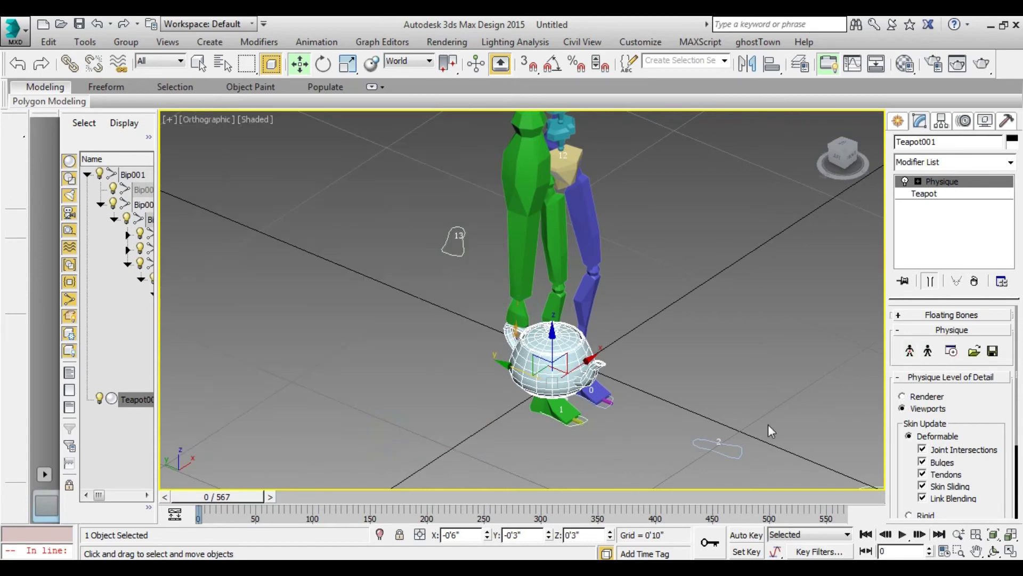
middle_drag(711, 400, 609, 358)
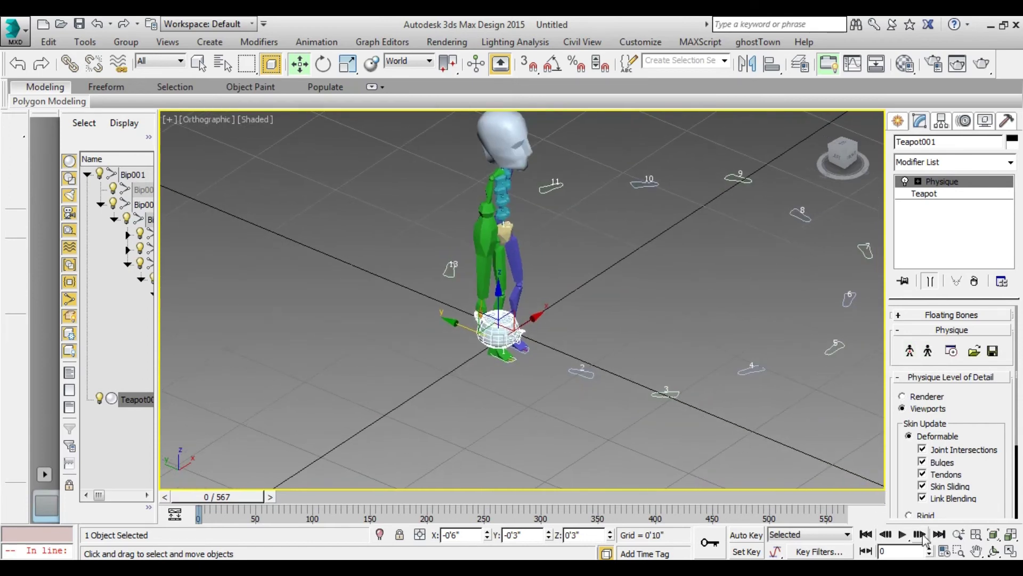
click(902, 534)
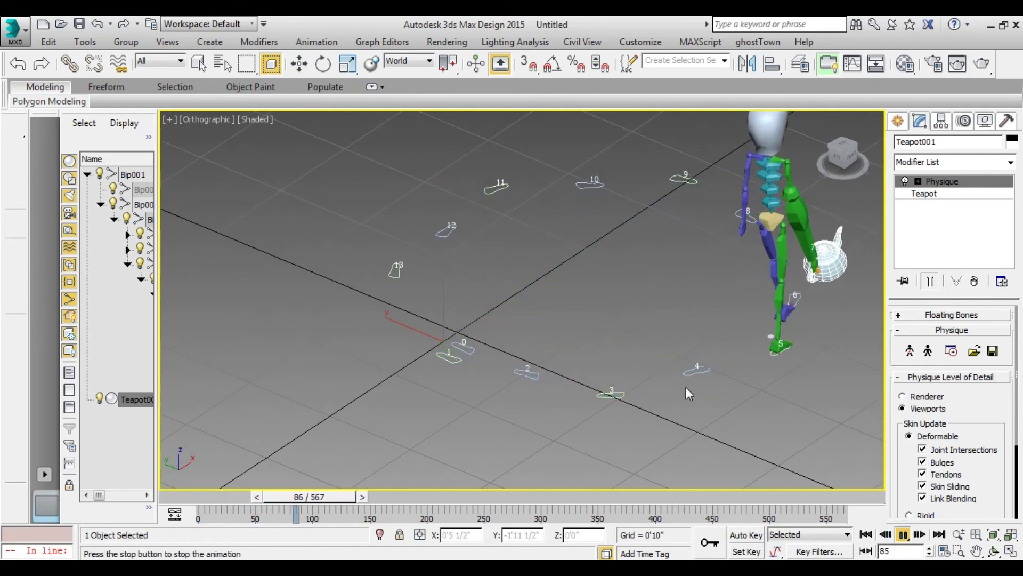
middle_drag(652, 291, 634, 337)
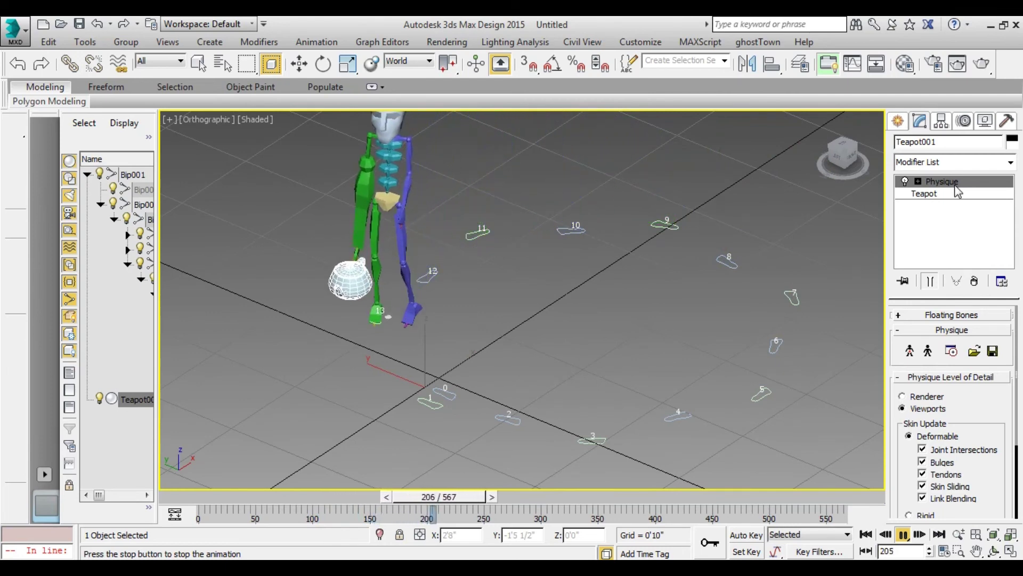
middle_drag(480, 293, 544, 299)
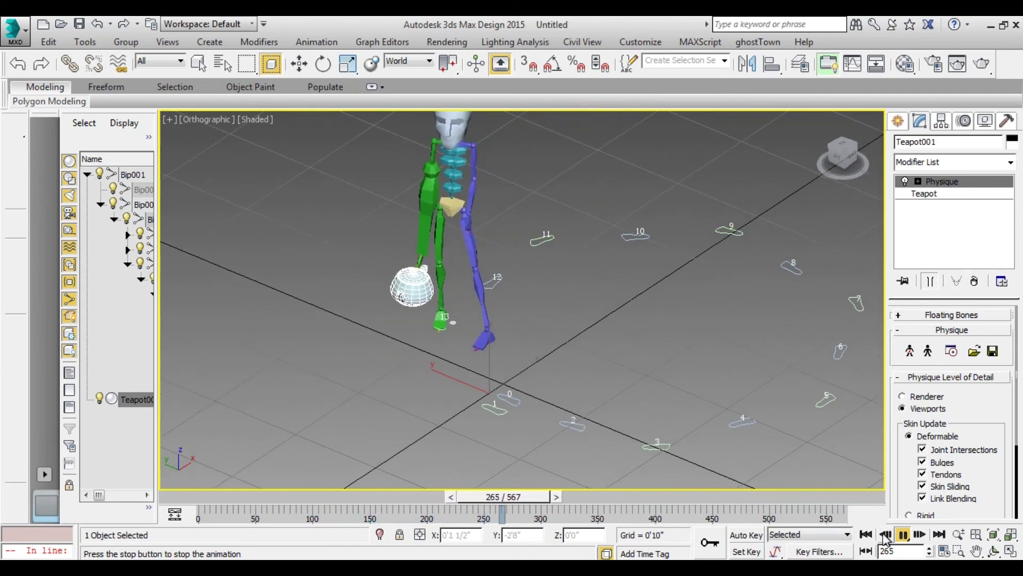
click(866, 534)
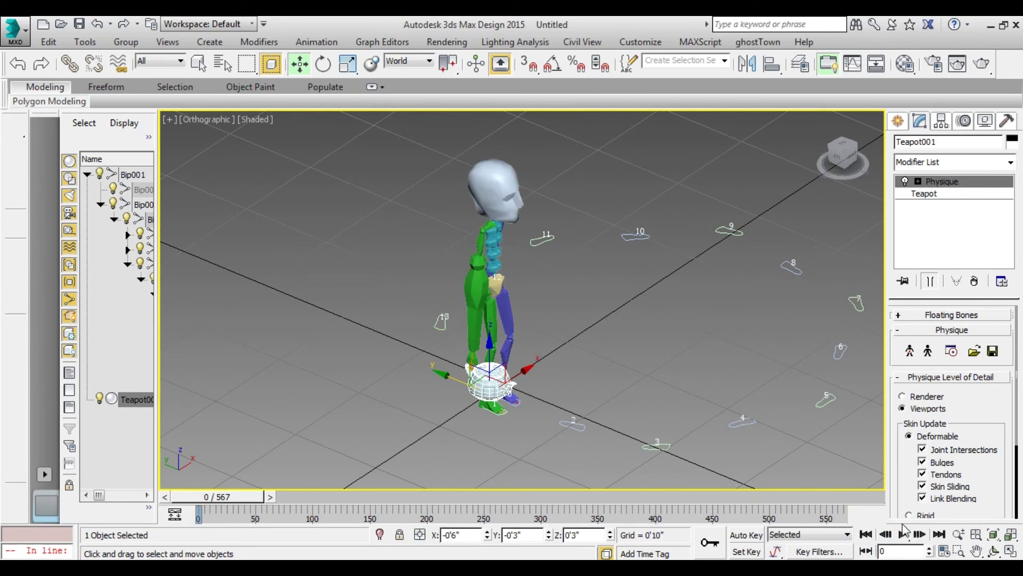
- Shift the view left and activate Biped under the Create panel's Systems category
middle_drag(602, 340, 533, 330)
scroll(533, 331, down, 3)
scroll(604, 359, up, 2)
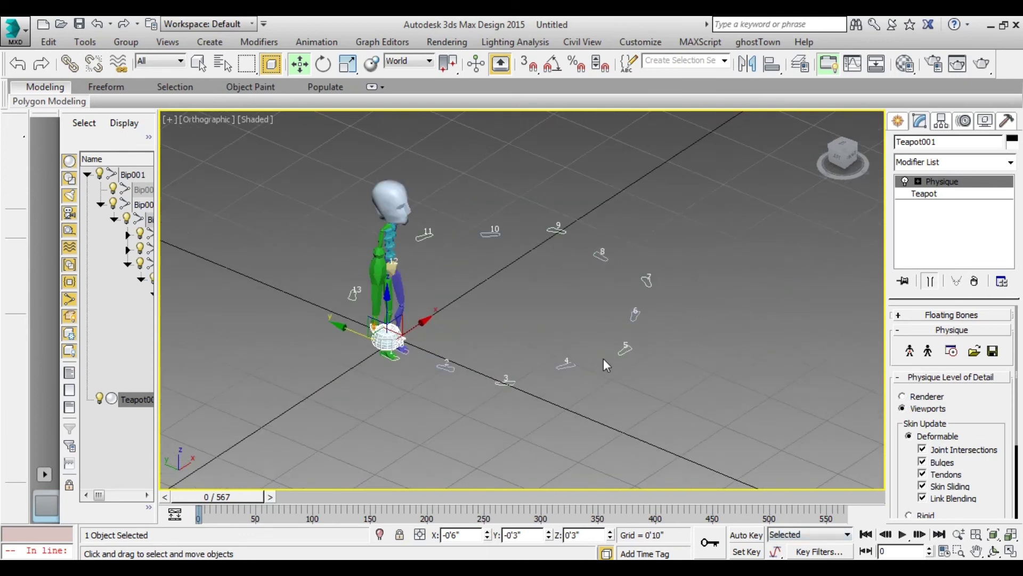
mouse_move(603, 358)
middle_down()
mouse_move(517, 331)
mouse_move(521, 319)
middle_up()
scroll(520, 319, down, 3)
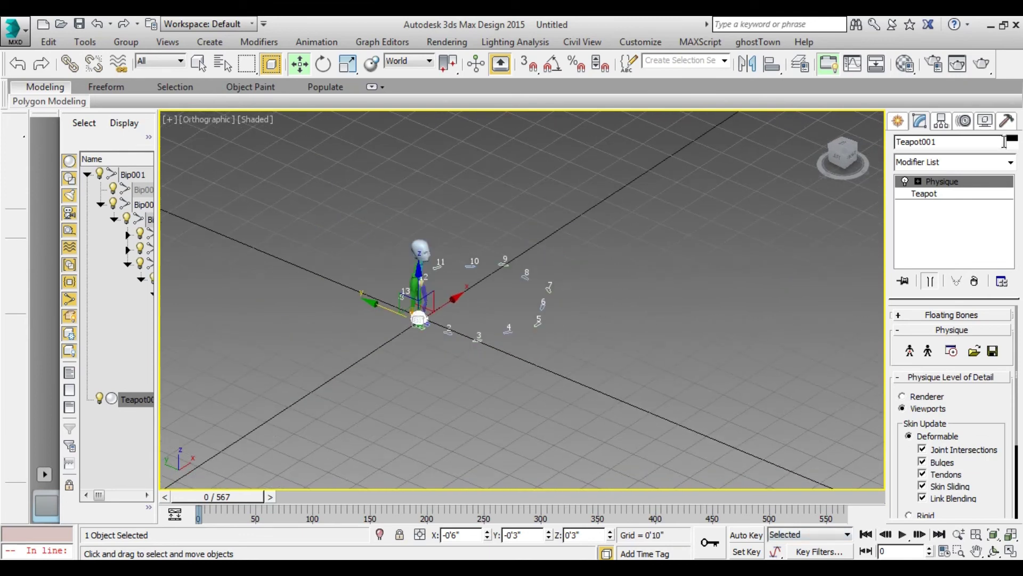
click(899, 122)
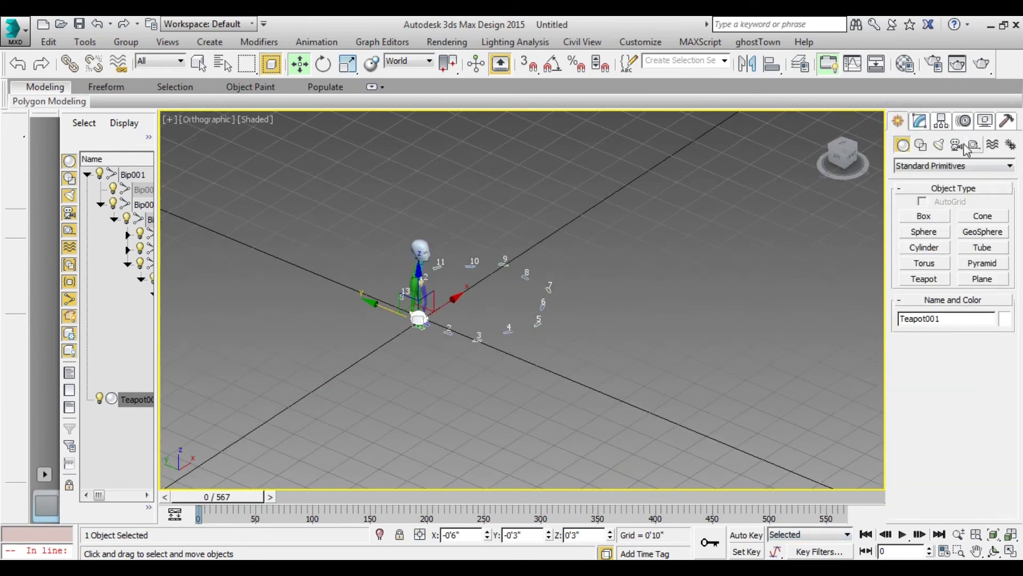
click(994, 146)
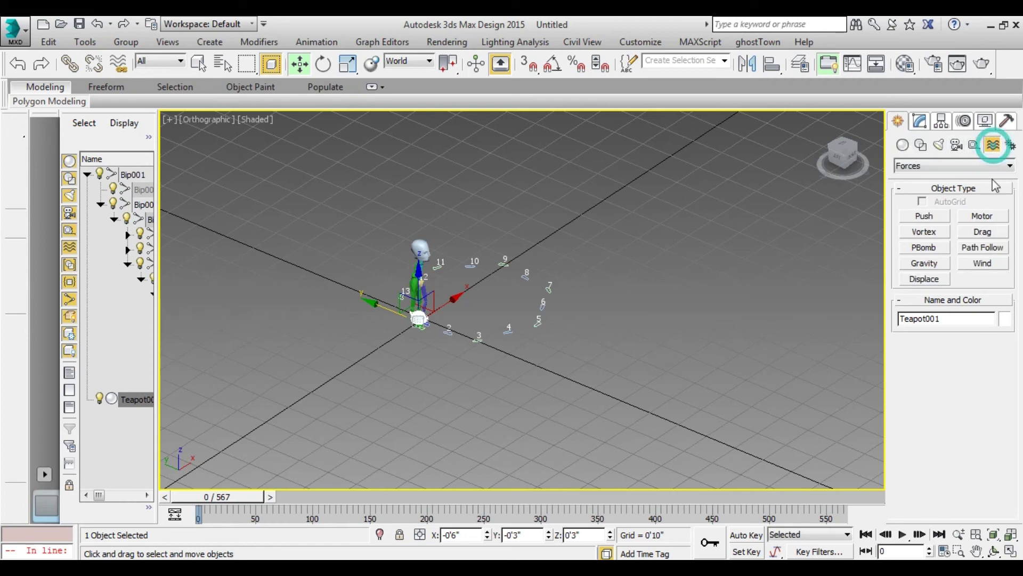
click(1010, 145)
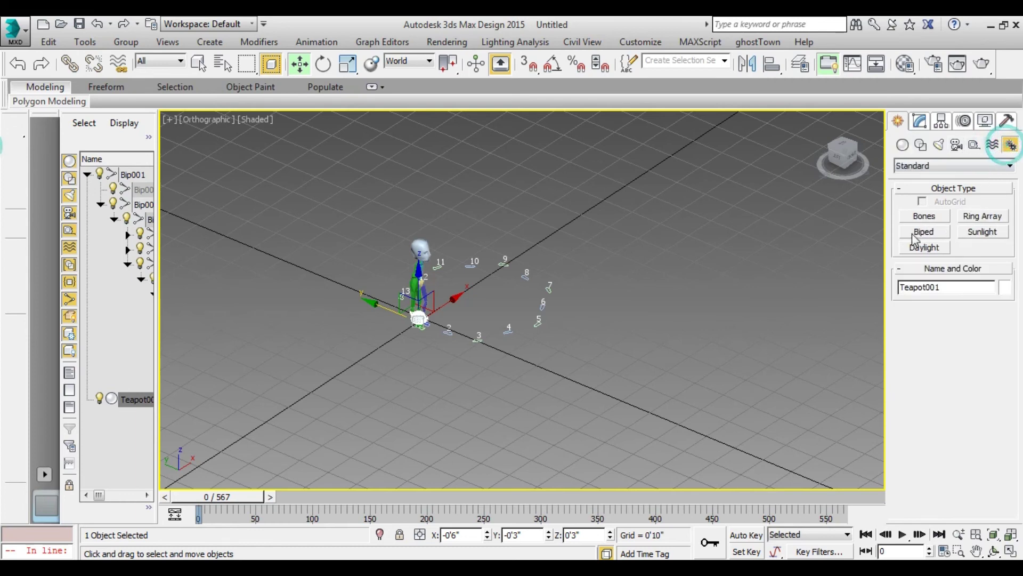
click(925, 232)
- Pan and zoom the viewport to frame the biped and its footsteps
middle_drag(603, 343, 670, 308)
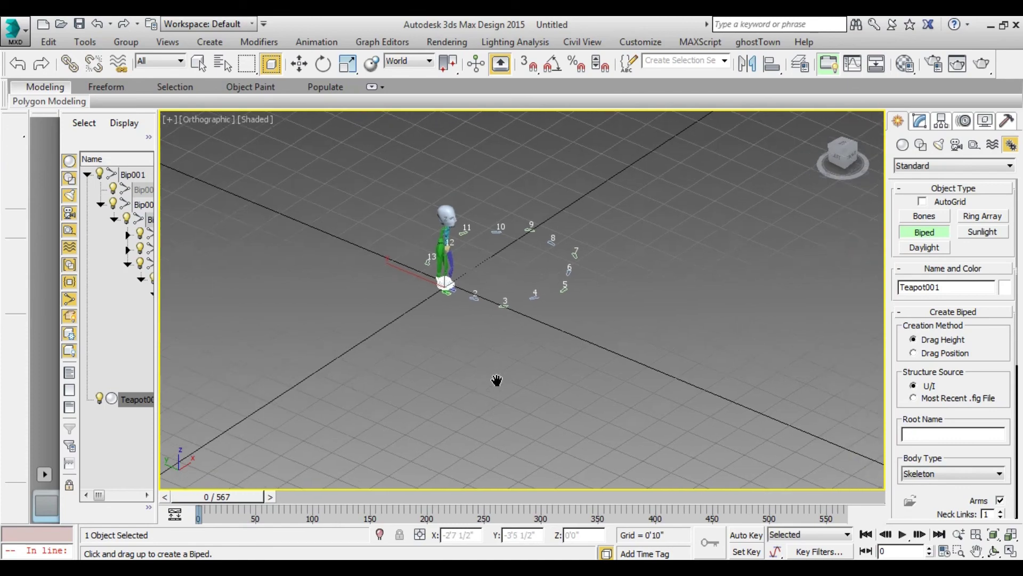
middle_drag(546, 376, 498, 381)
scroll(543, 359, up, 3)
middle_drag(575, 302, 565, 338)
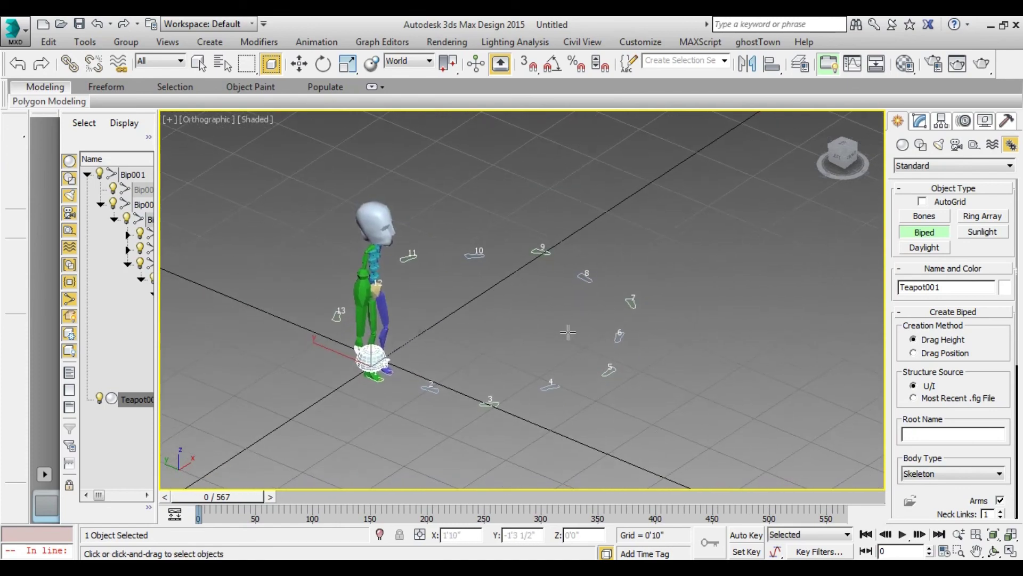
scroll(564, 336, up, 2)
middle_drag(544, 314, 608, 317)
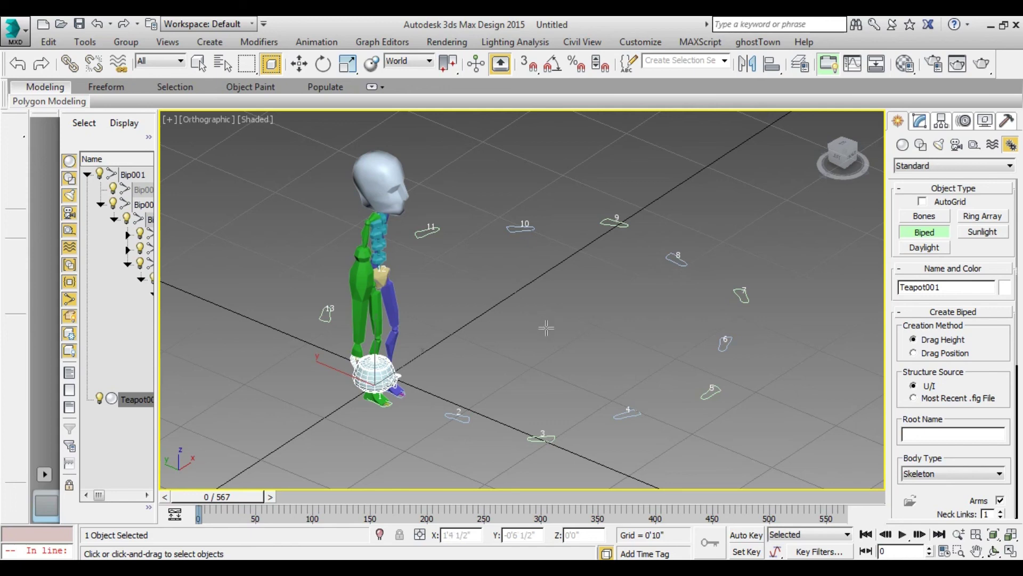
middle_drag(546, 328, 567, 362)
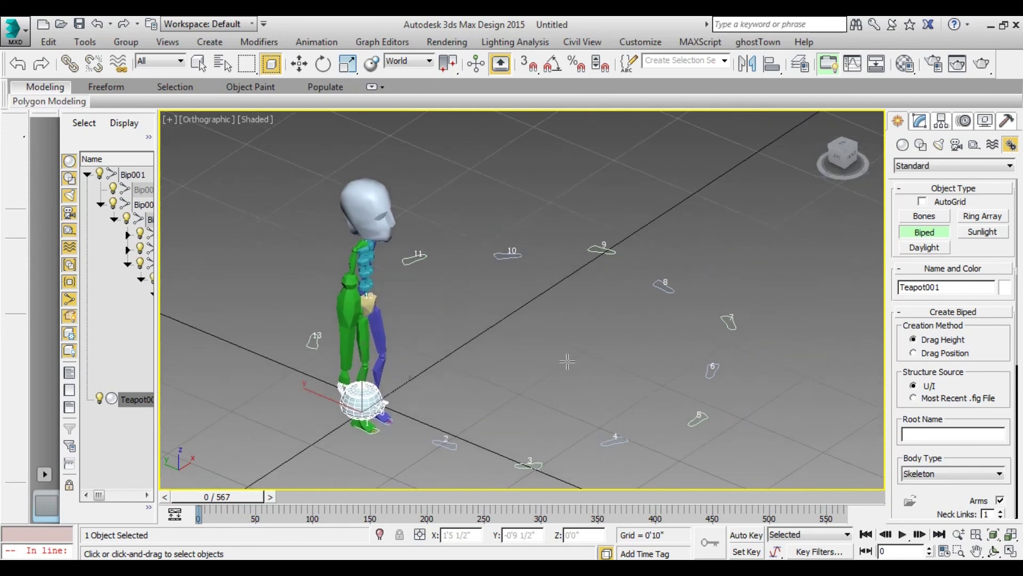
mouse_move(505, 374)
middle_down()
mouse_move(528, 364)
mouse_move(533, 346)
middle_up()
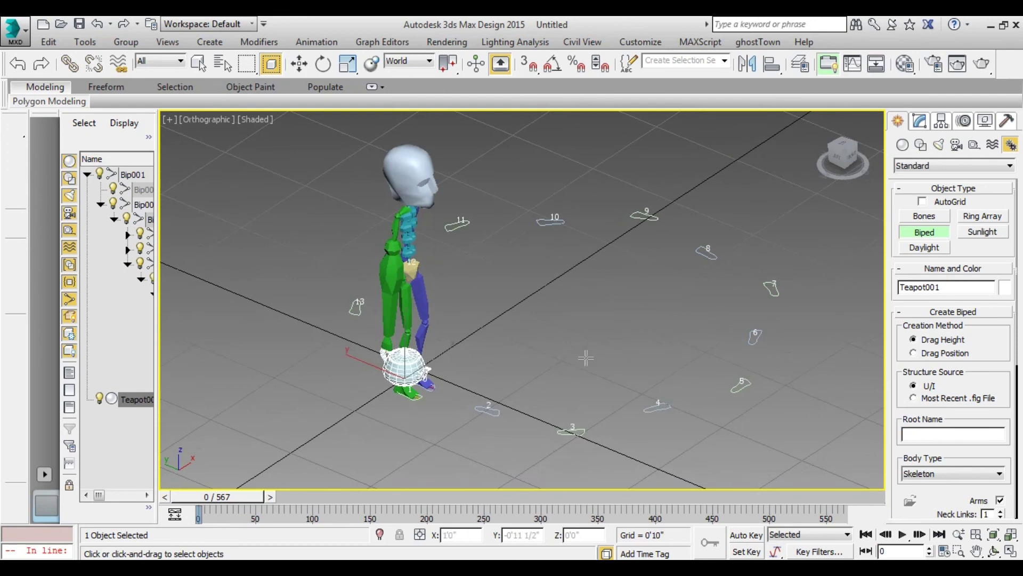
scroll(599, 356, down, 2)
scroll(600, 359, down, 5)
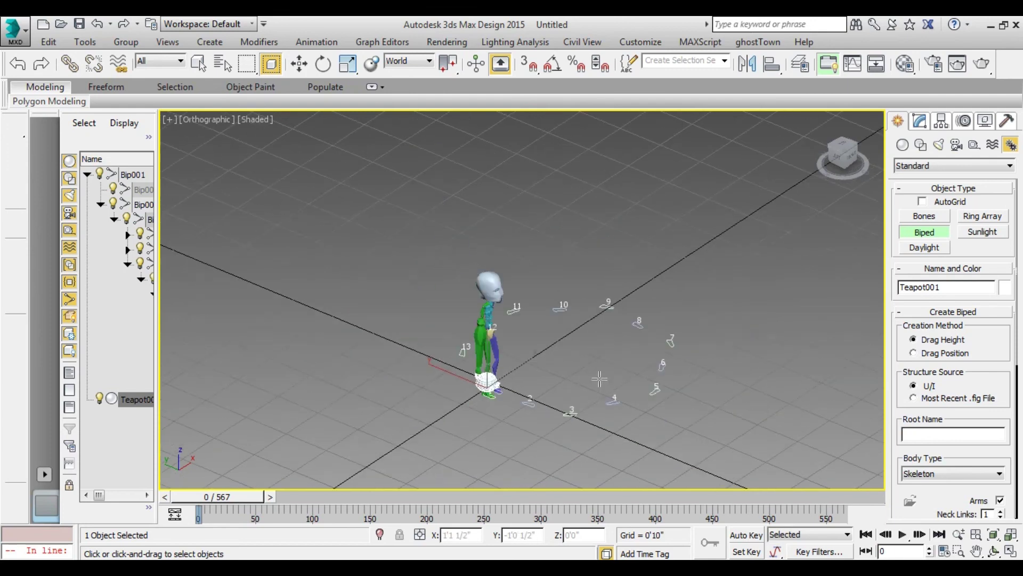
scroll(602, 368, up, 8)
scroll(607, 380, down, 4)
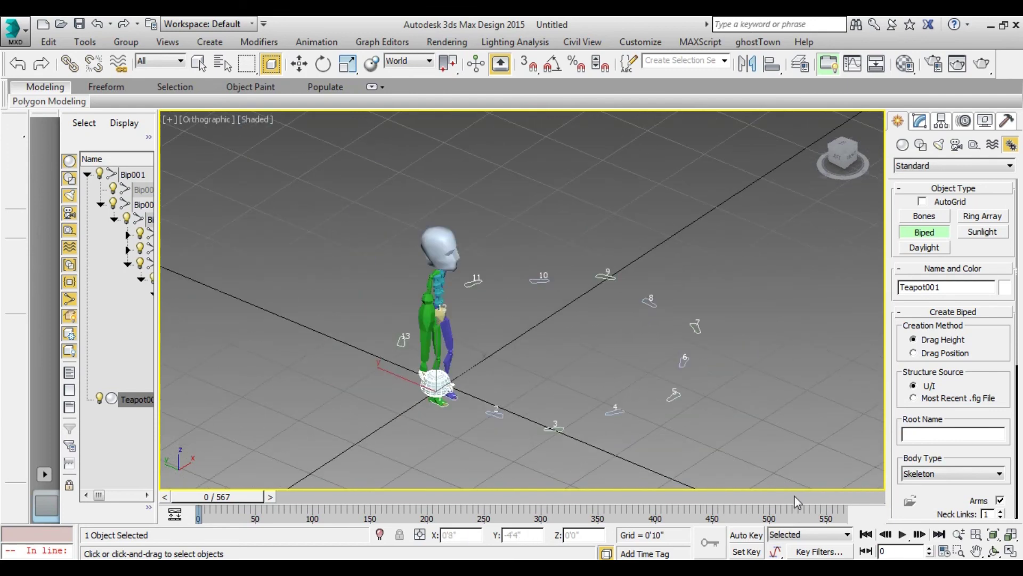